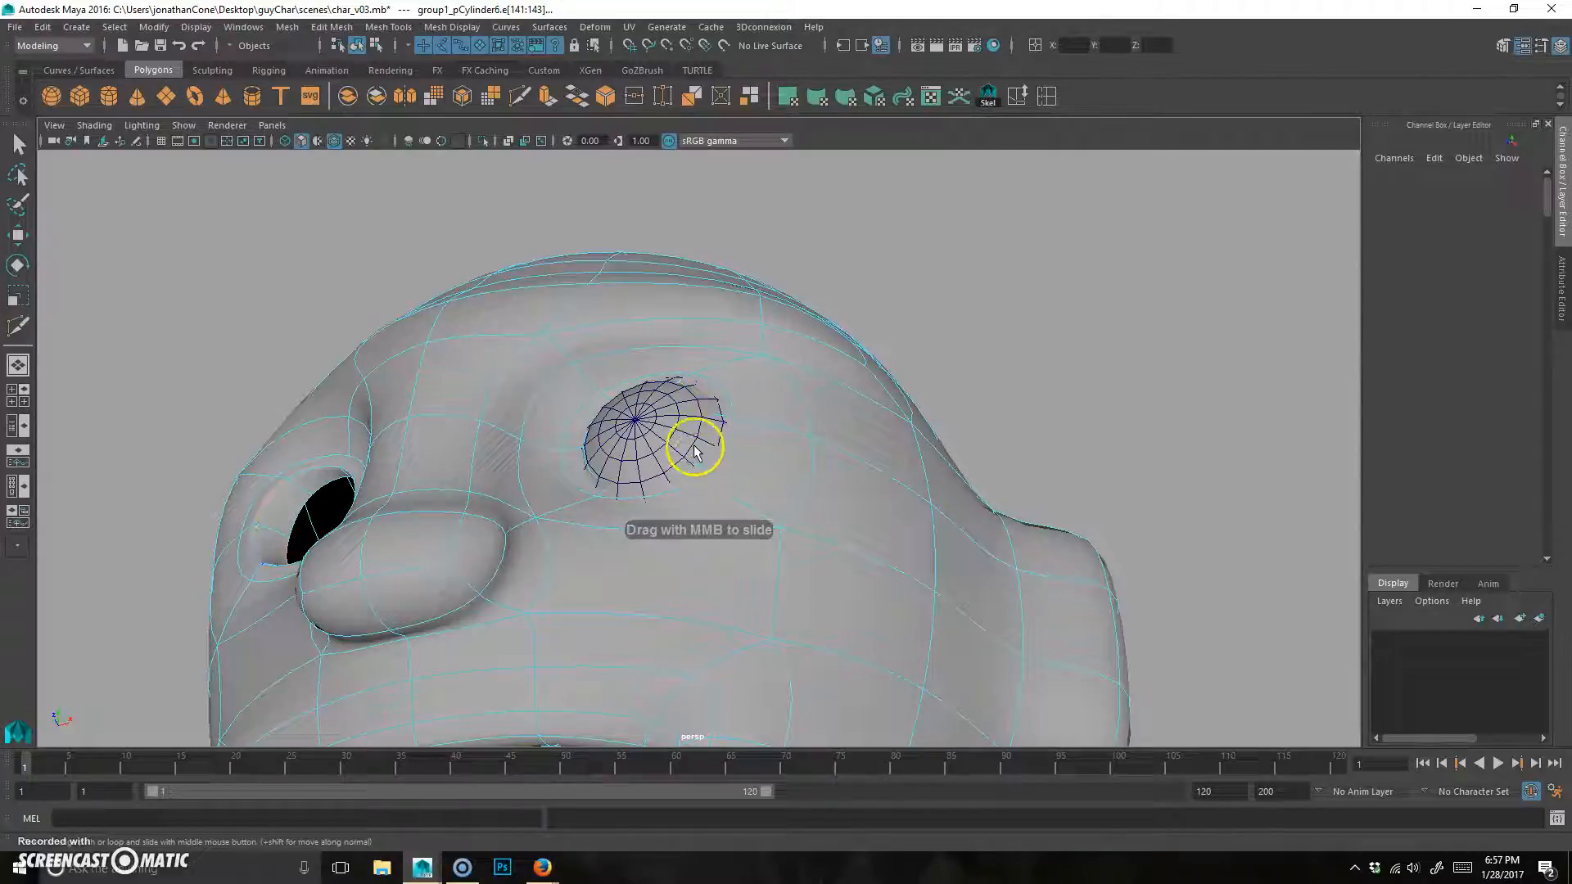
Use soft selection to adjust the edges around the eye socket symmetrically so the rim fits the eyeball
left_click_drag(788, 485, 753, 447, "alt")
key("b")
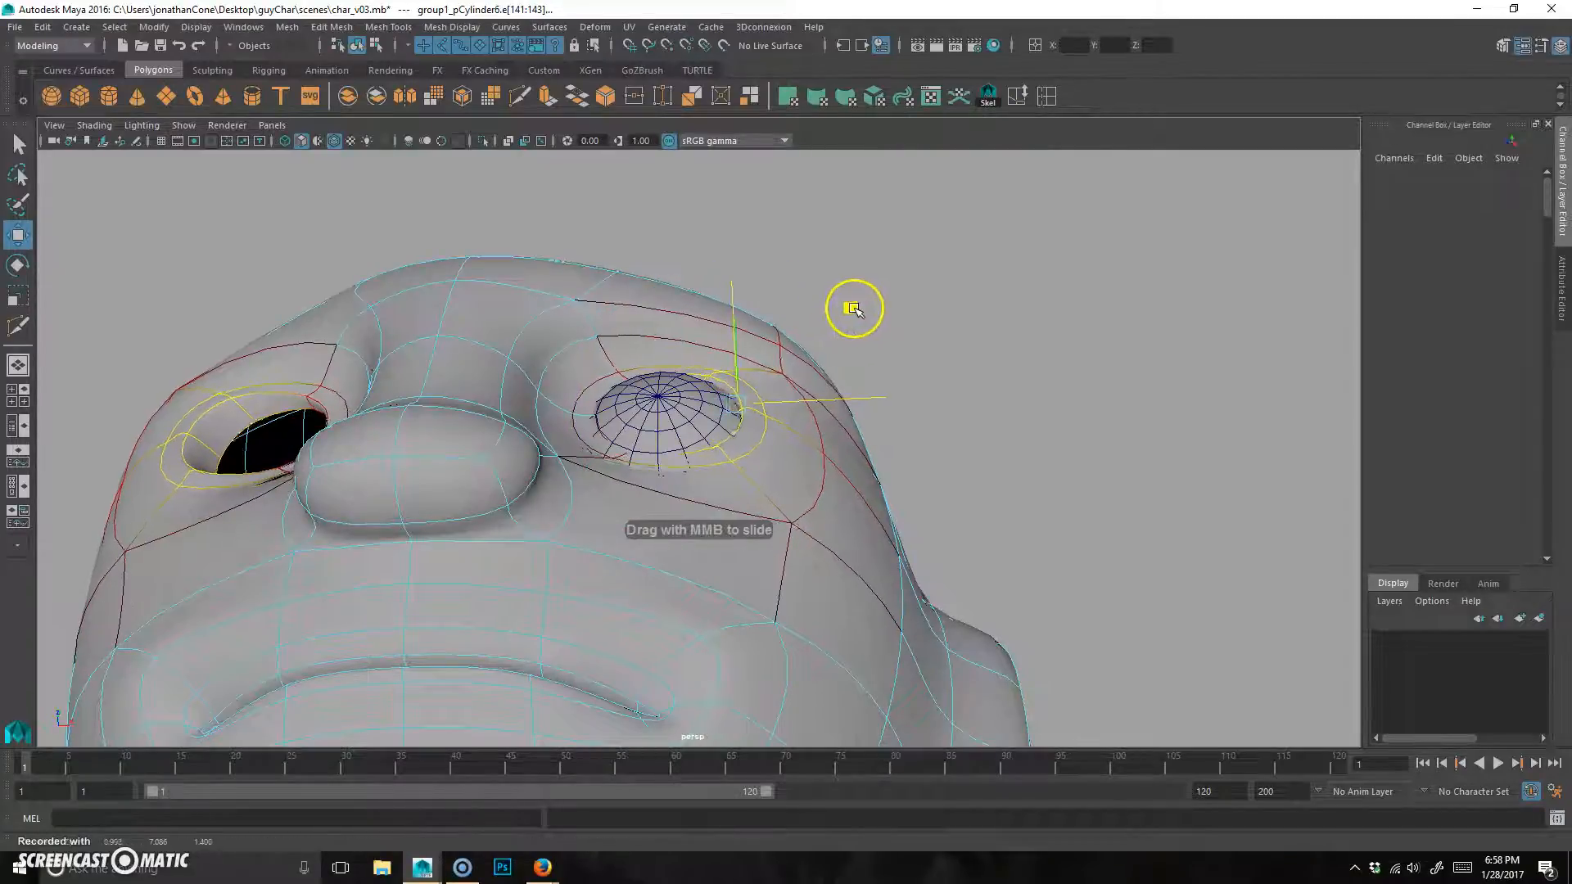
left_click(601, 401)
left_click(600, 400)
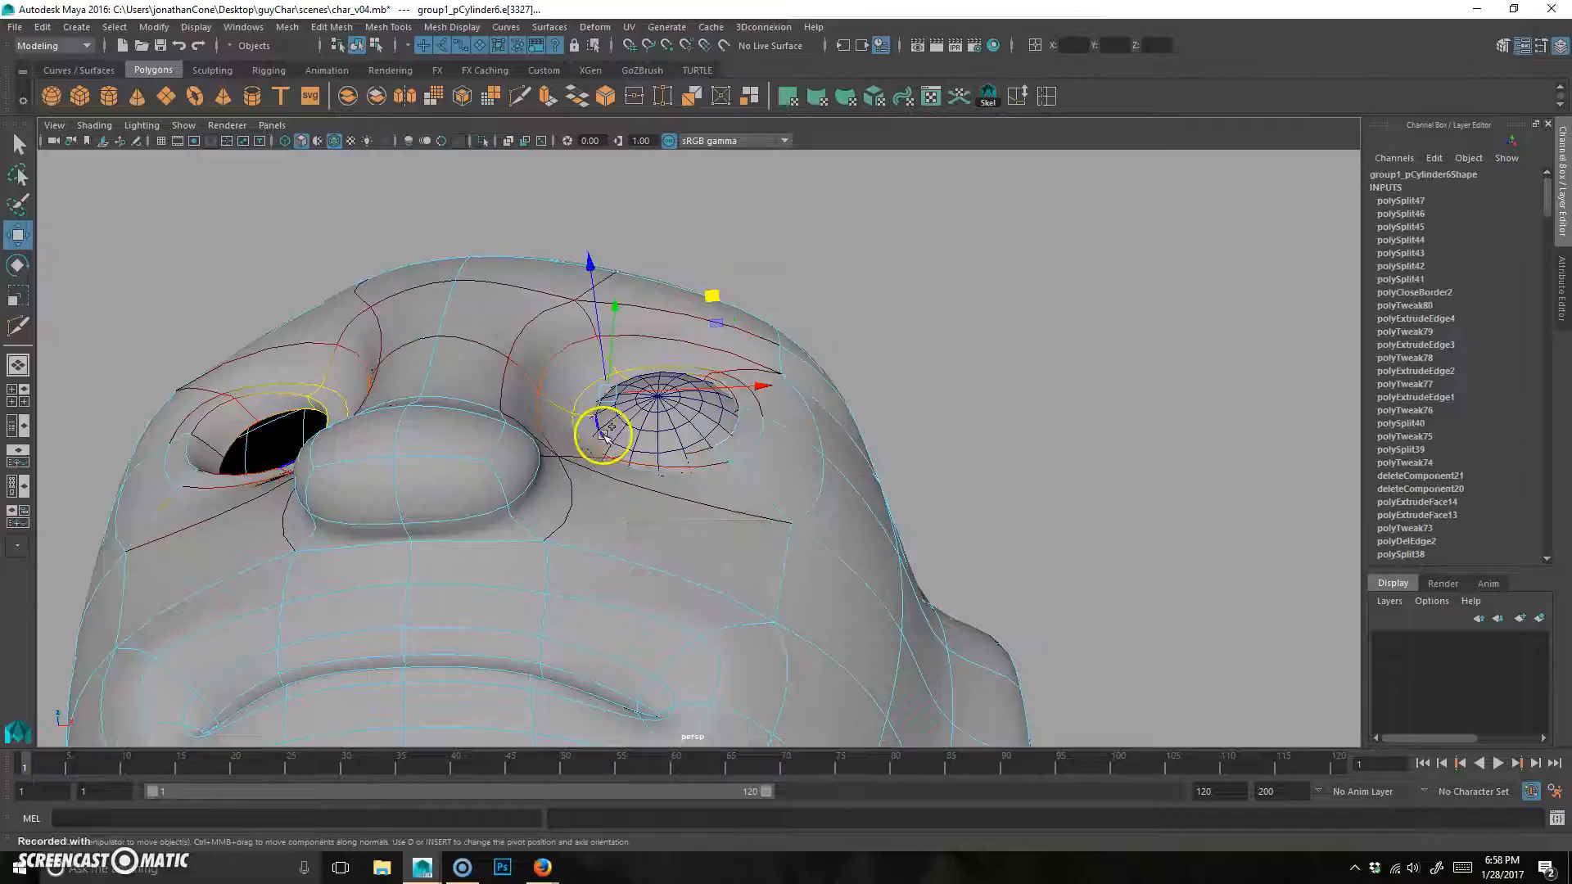
middle_click_drag(710, 325, 710, 317)
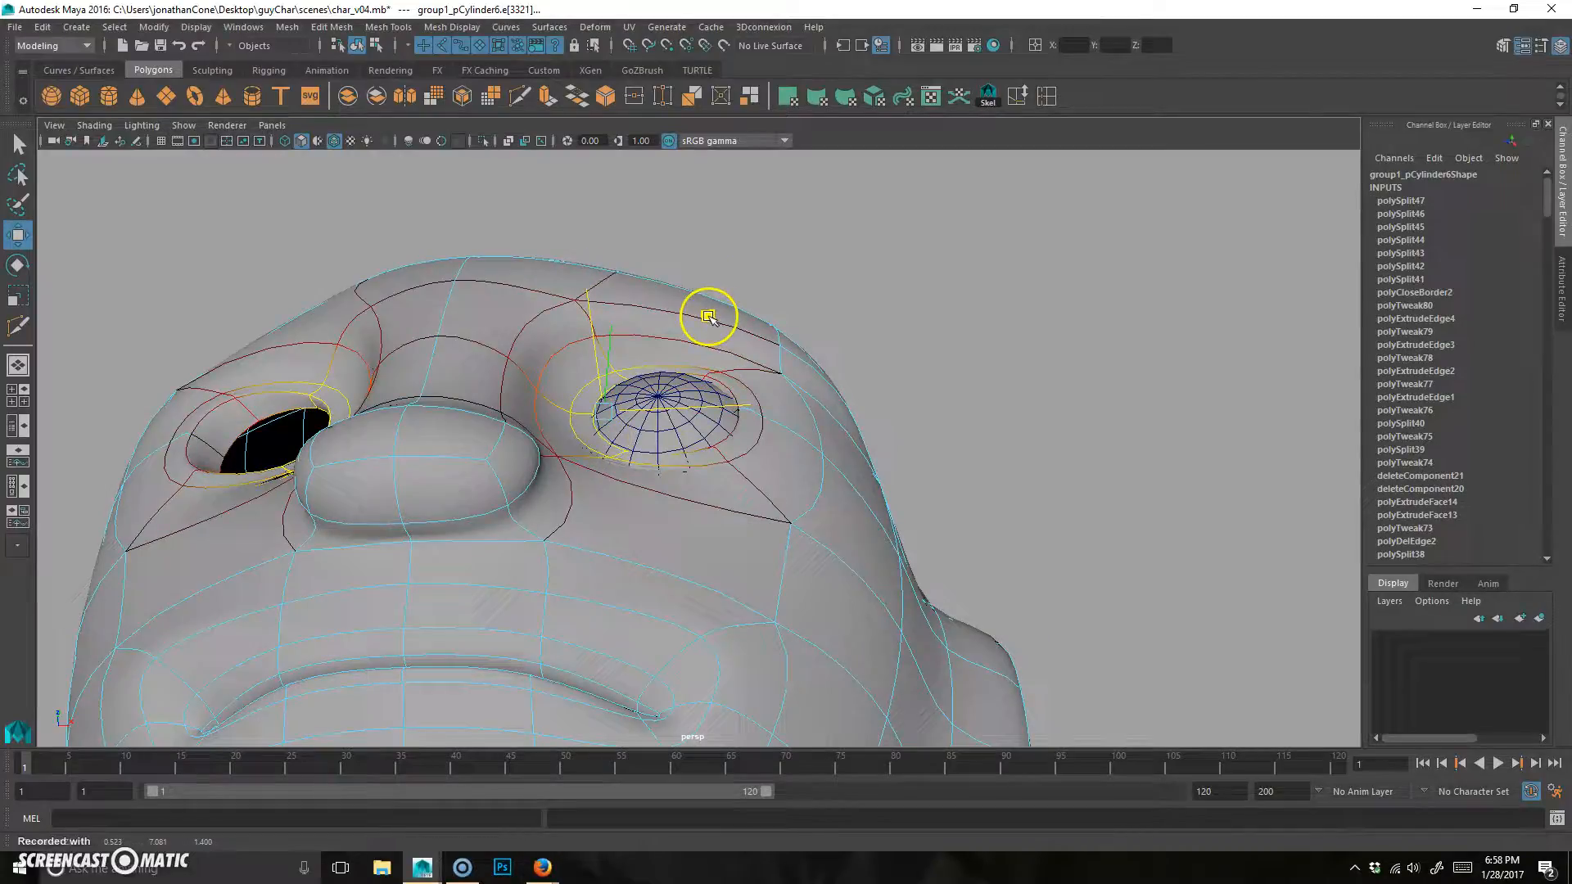
left_click(993, 313)
left_click_drag(1028, 376, 997, 474, "alt")
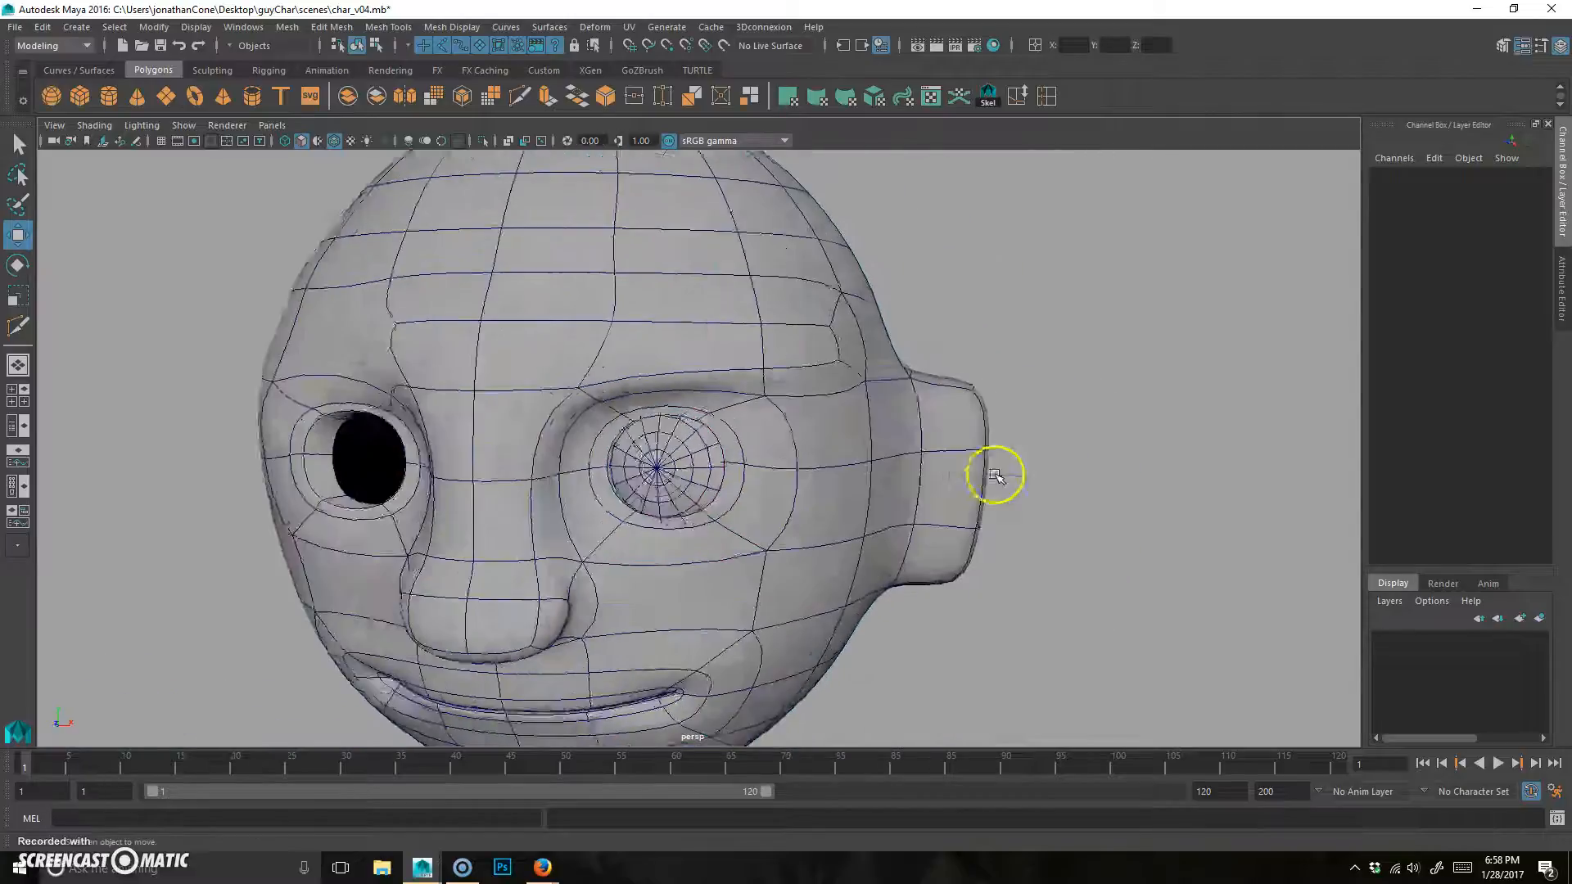
Select the ear's side faces and move them along the Z axis to reshape the ear block
right_click_drag(996, 474, 764, 529, "alt")
left_click_drag(765, 529, 750, 526, "alt")
right_click_drag(751, 526, 738, 542, "alt")
left_click_drag(737, 542, 677, 508, "alt")
left_click(851, 446)
right_click_drag(653, 439, 655, 471)
left_click(655, 489)
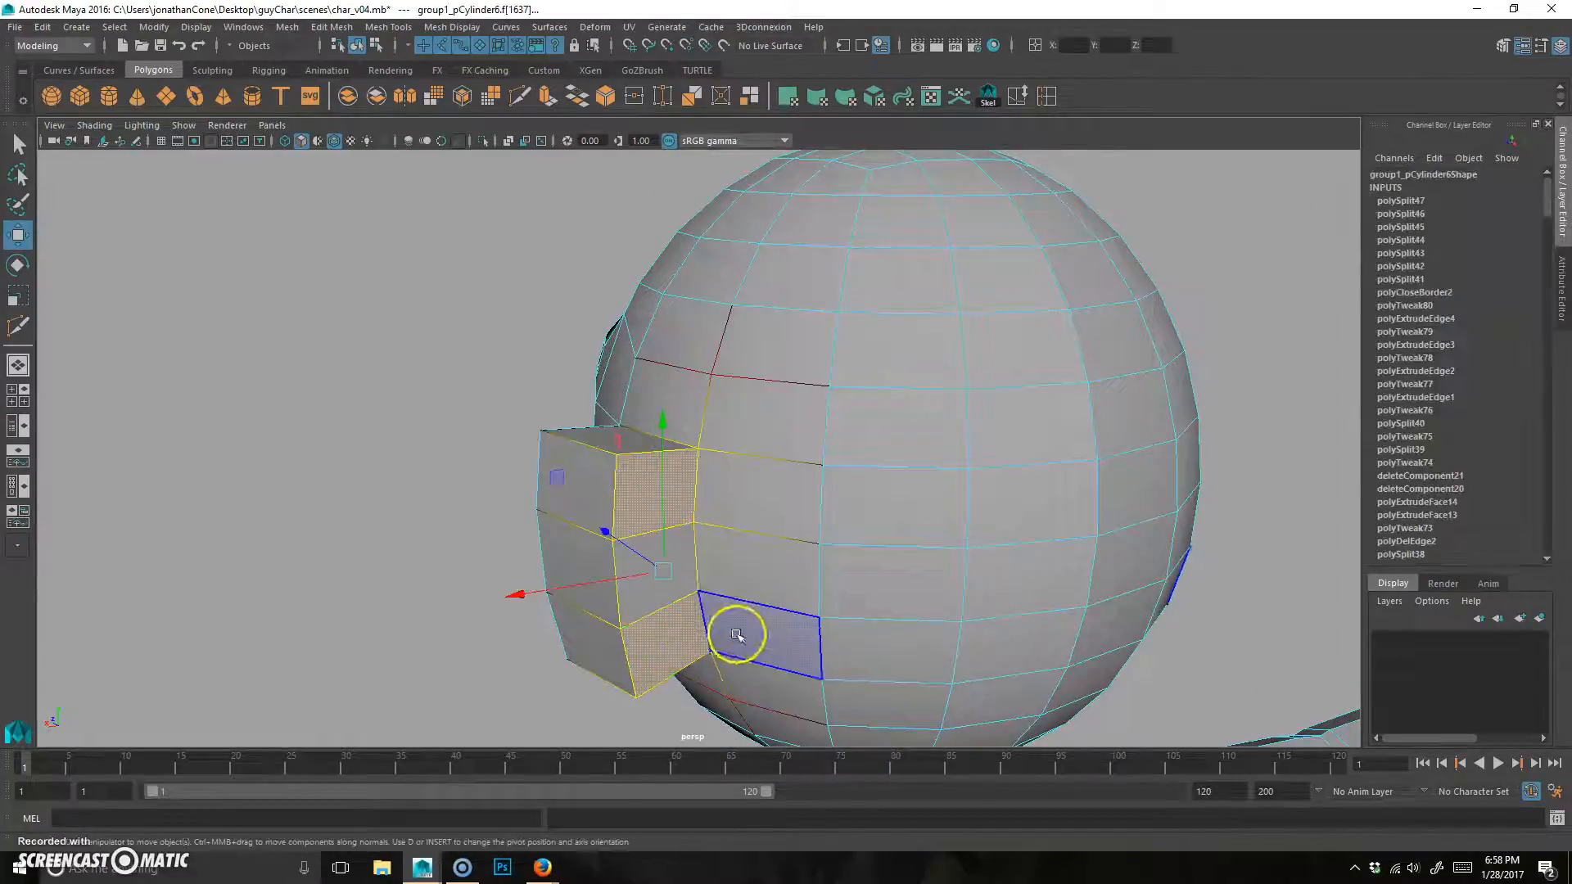
left_click(650, 572)
left_click_drag(649, 586, 767, 354, "alt")
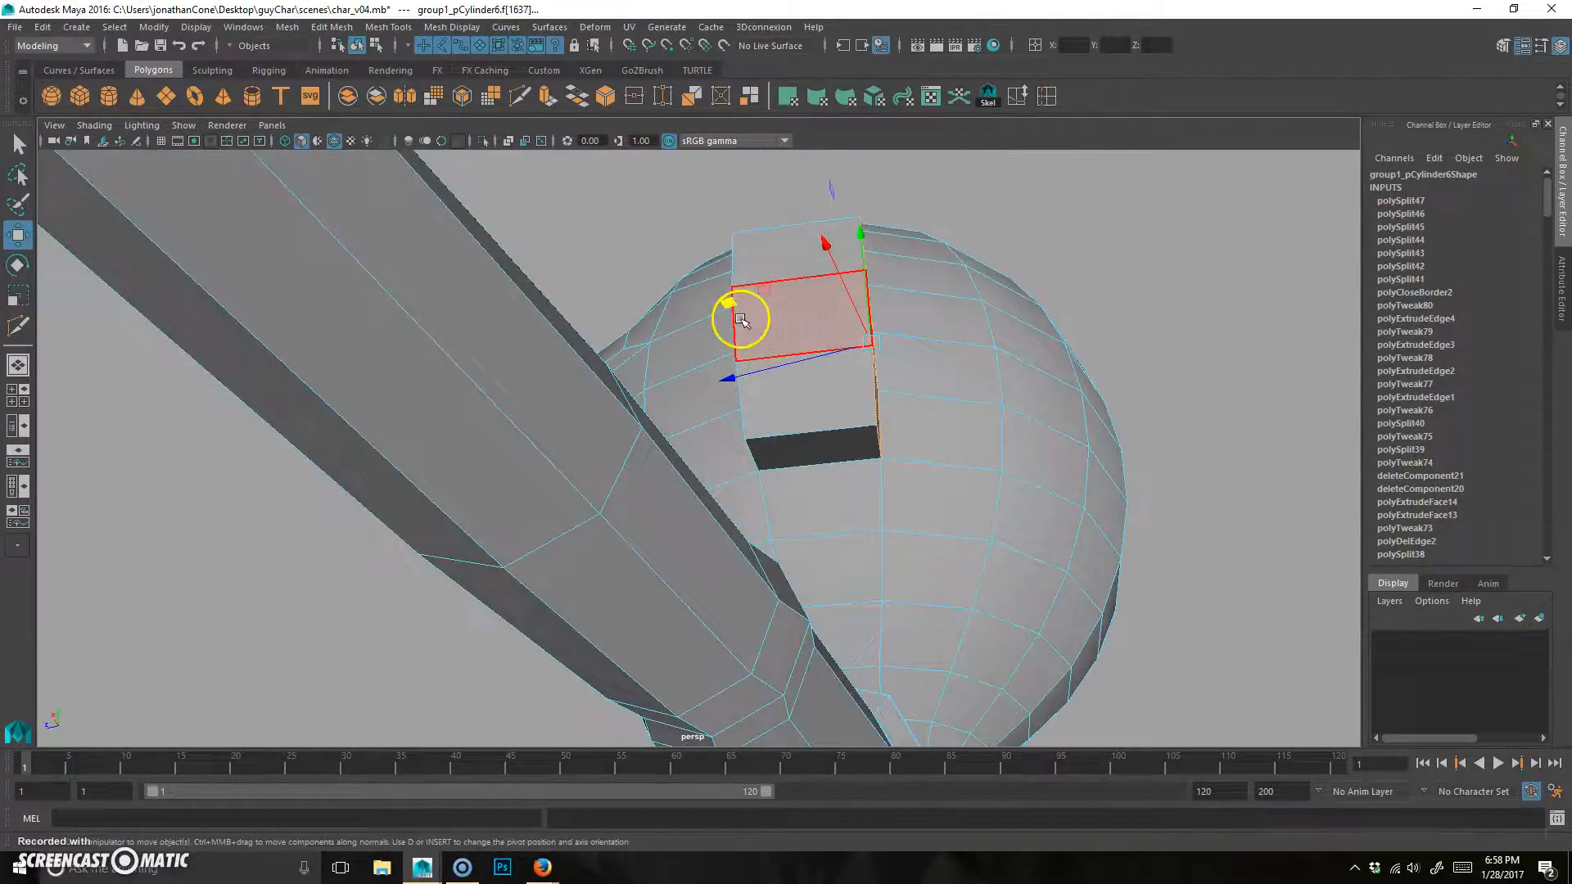
key("ctrl+z")
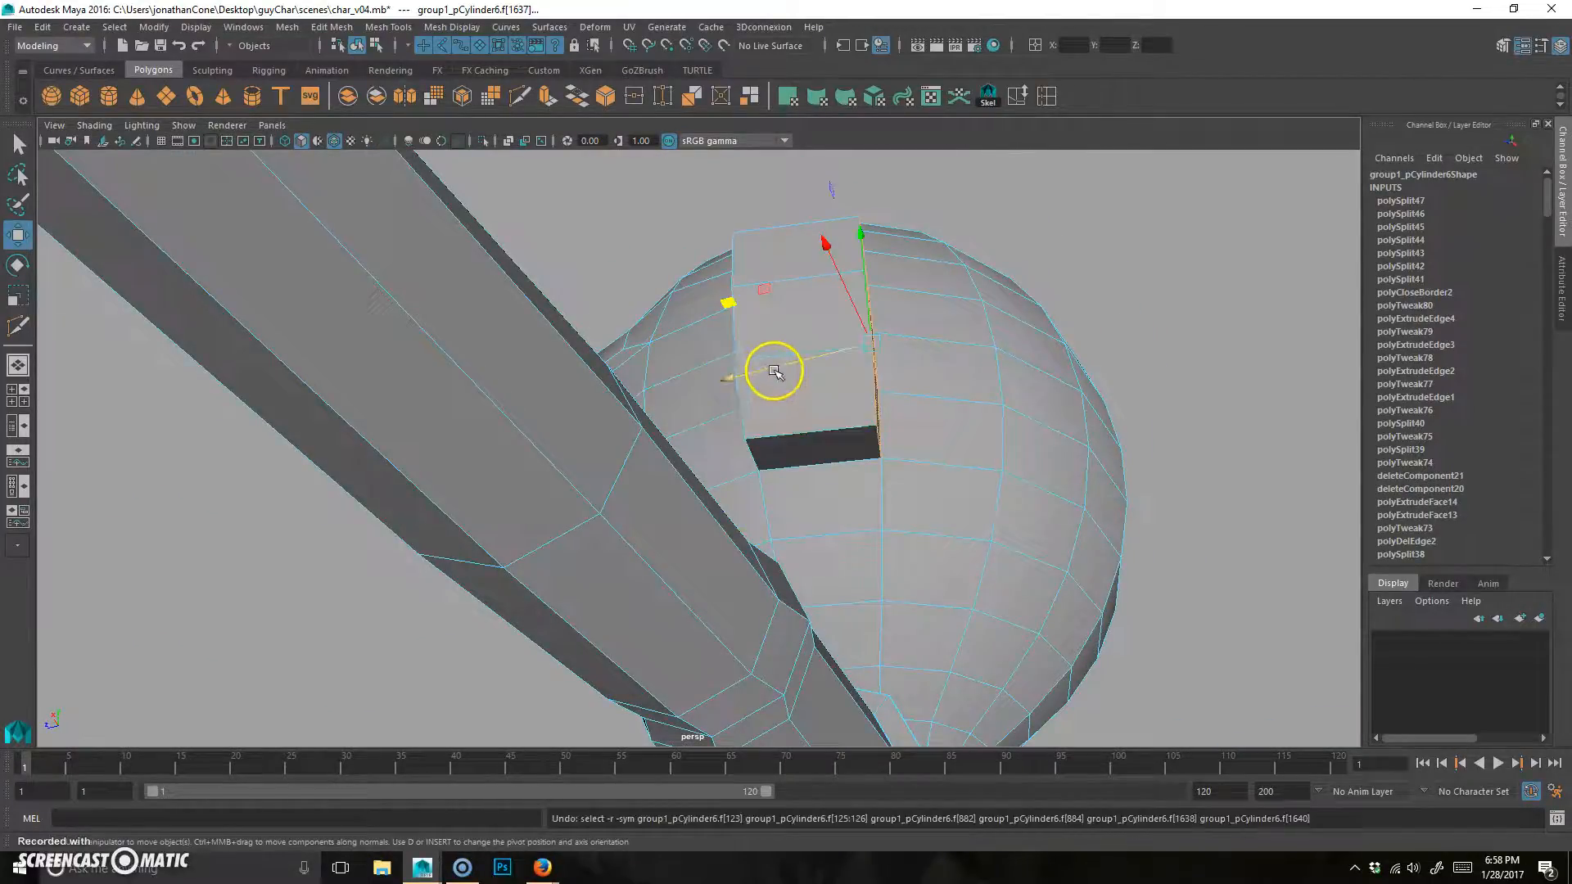
left_click_drag(737, 379, 864, 359, "alt")
left_click(863, 359)
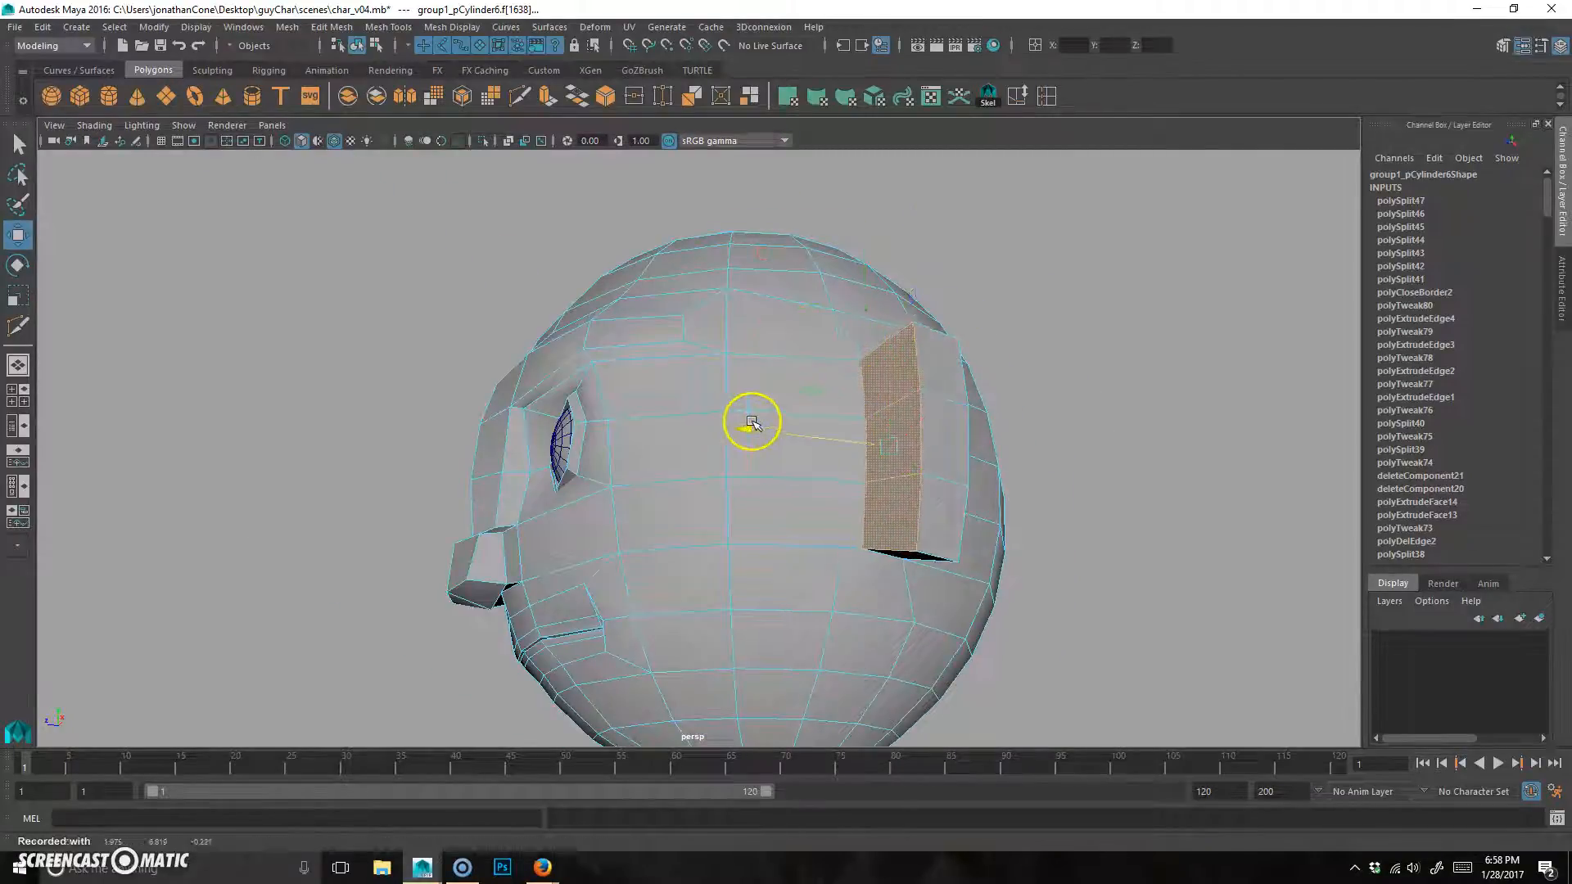
Rotate and reposition the selected ear faces so the ear angles away from the head
left_click_drag(754, 423, 866, 499, "alt")
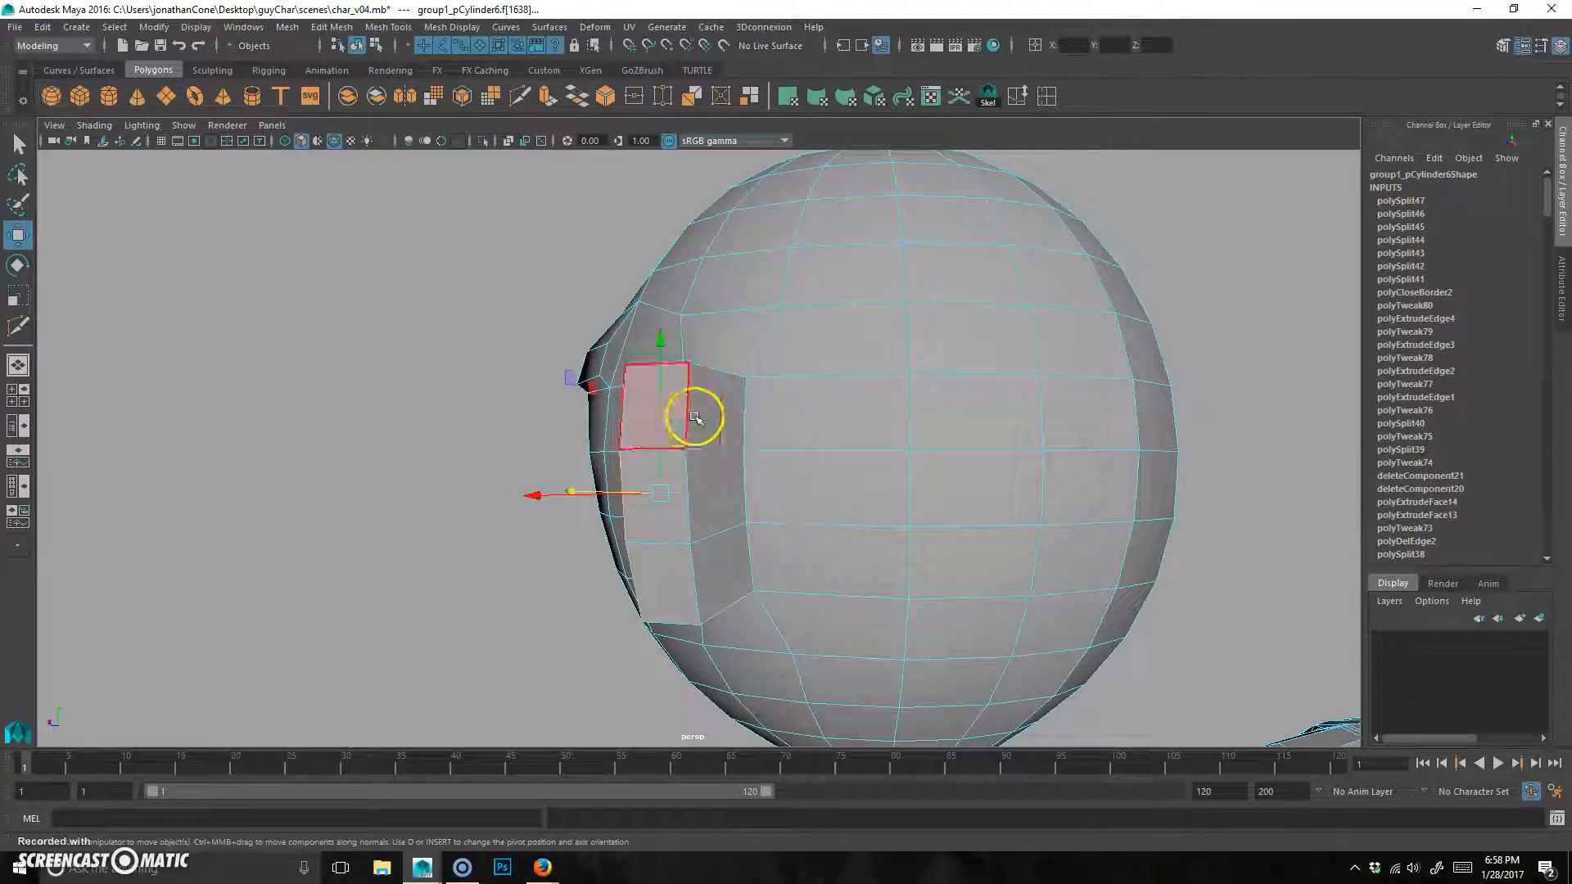
left_click(741, 569, "shift")
left_click_drag(741, 569, 779, 544, "alt")
key("e")
left_click_drag(863, 621, 844, 581)
key("w")
left_click_drag(728, 588, 766, 588)
left_click_drag(822, 565, 830, 609, "alt")
left_click_drag(838, 684, 838, 678)
left_click_drag(987, 645, 918, 601, "alt")
left_click(529, 393)
Select the vertical edges where the front of the ear meets the head and move them to reshape the join
left_click_drag(667, 529, 732, 413, "alt")
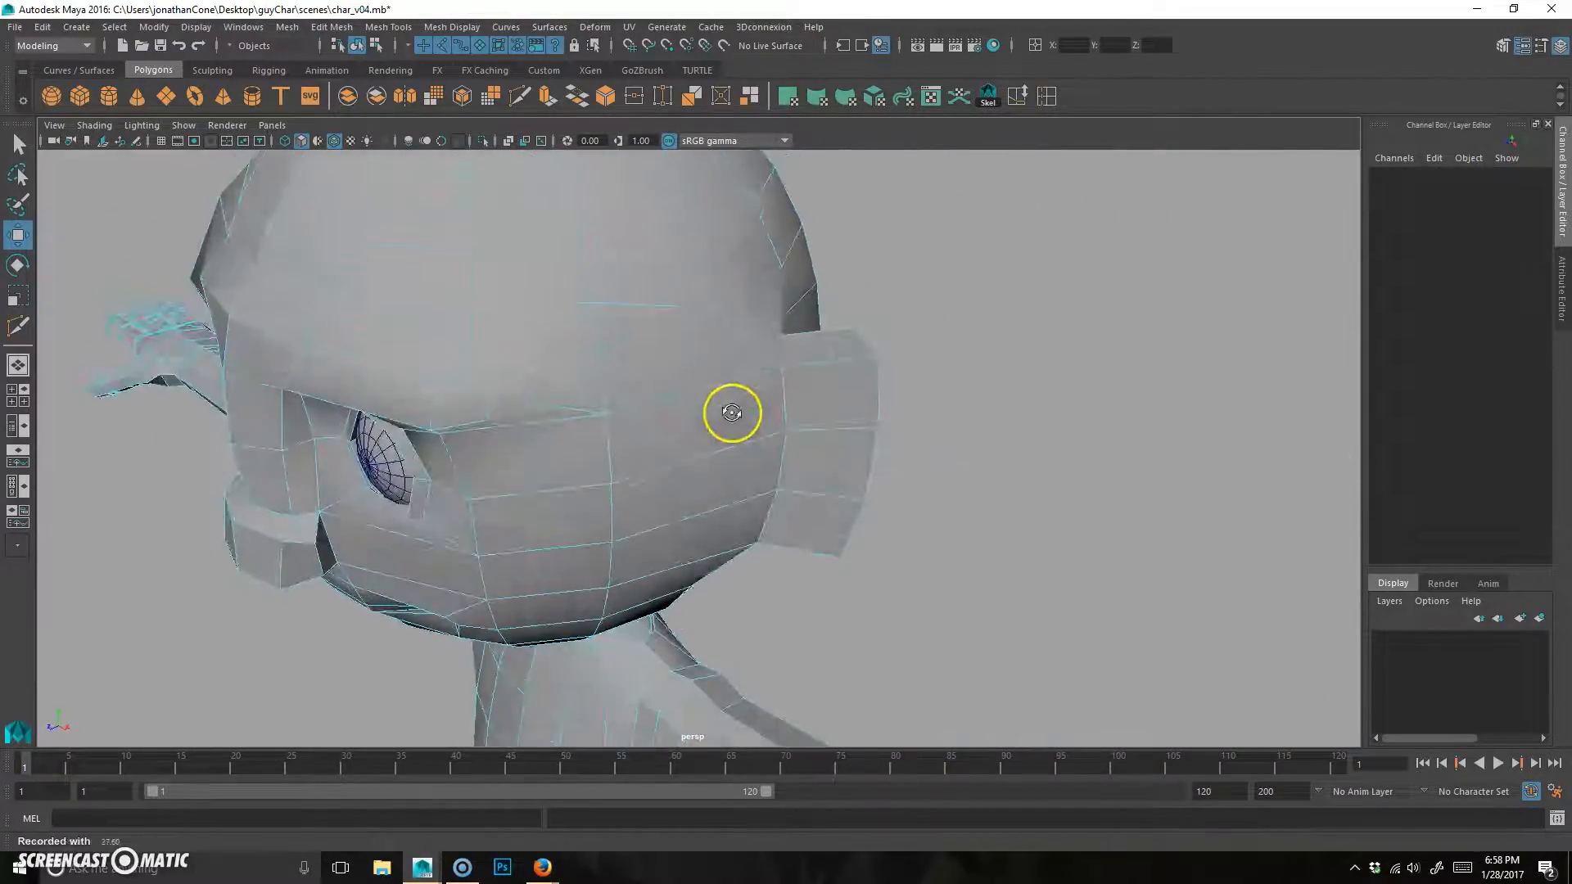
left_click(786, 432)
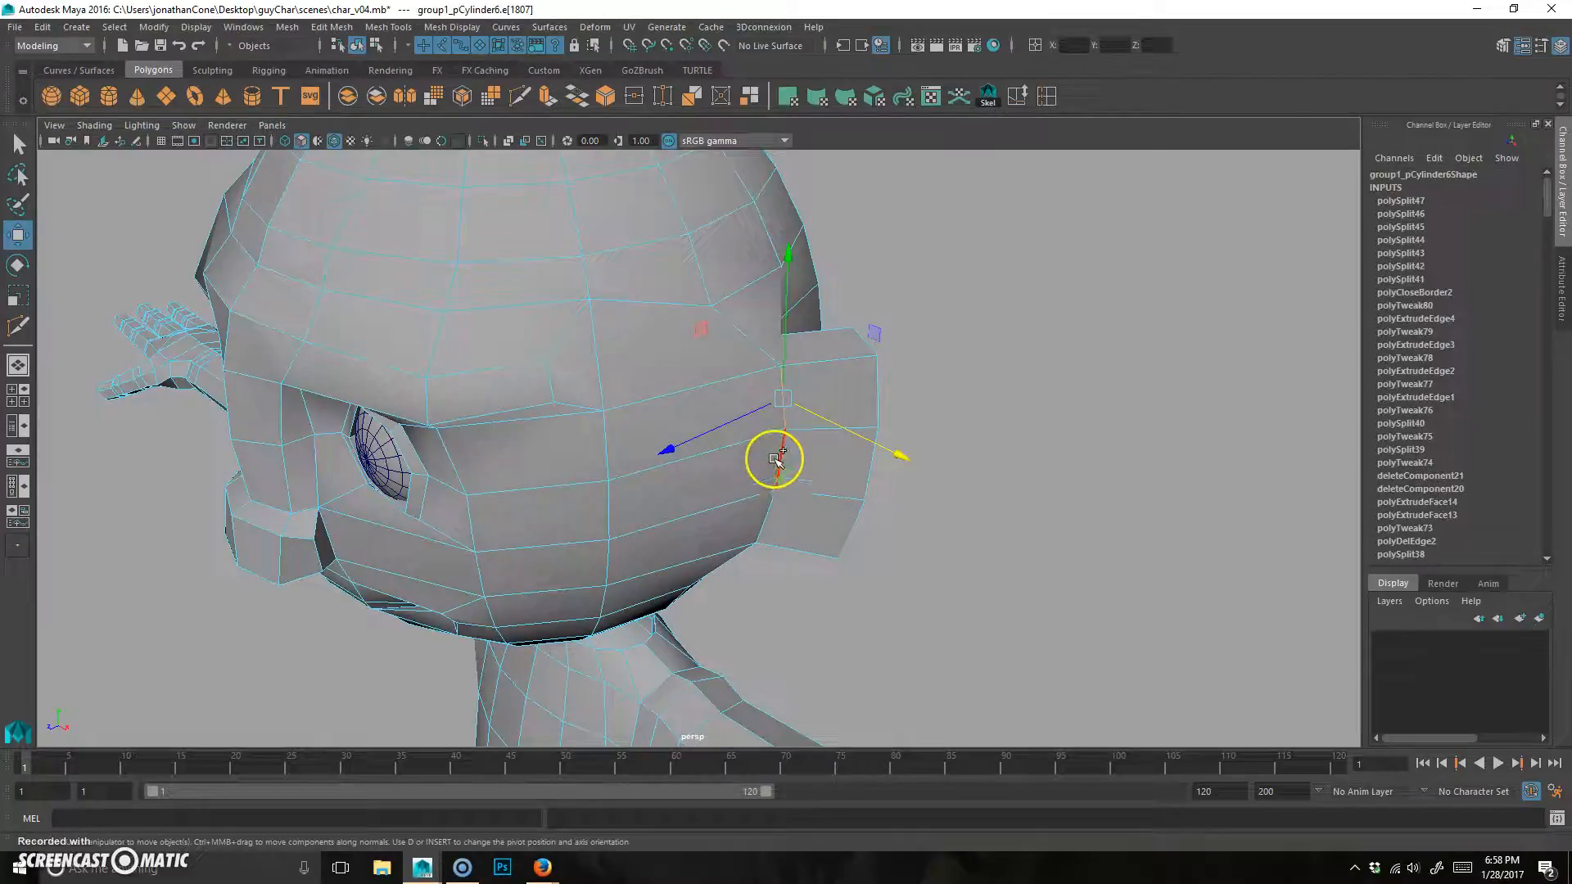
mouse_move(778, 463)
left_mouse_down("alt")
mouse_move(863, 480)
mouse_move(774, 438)
left_mouse_up("alt")
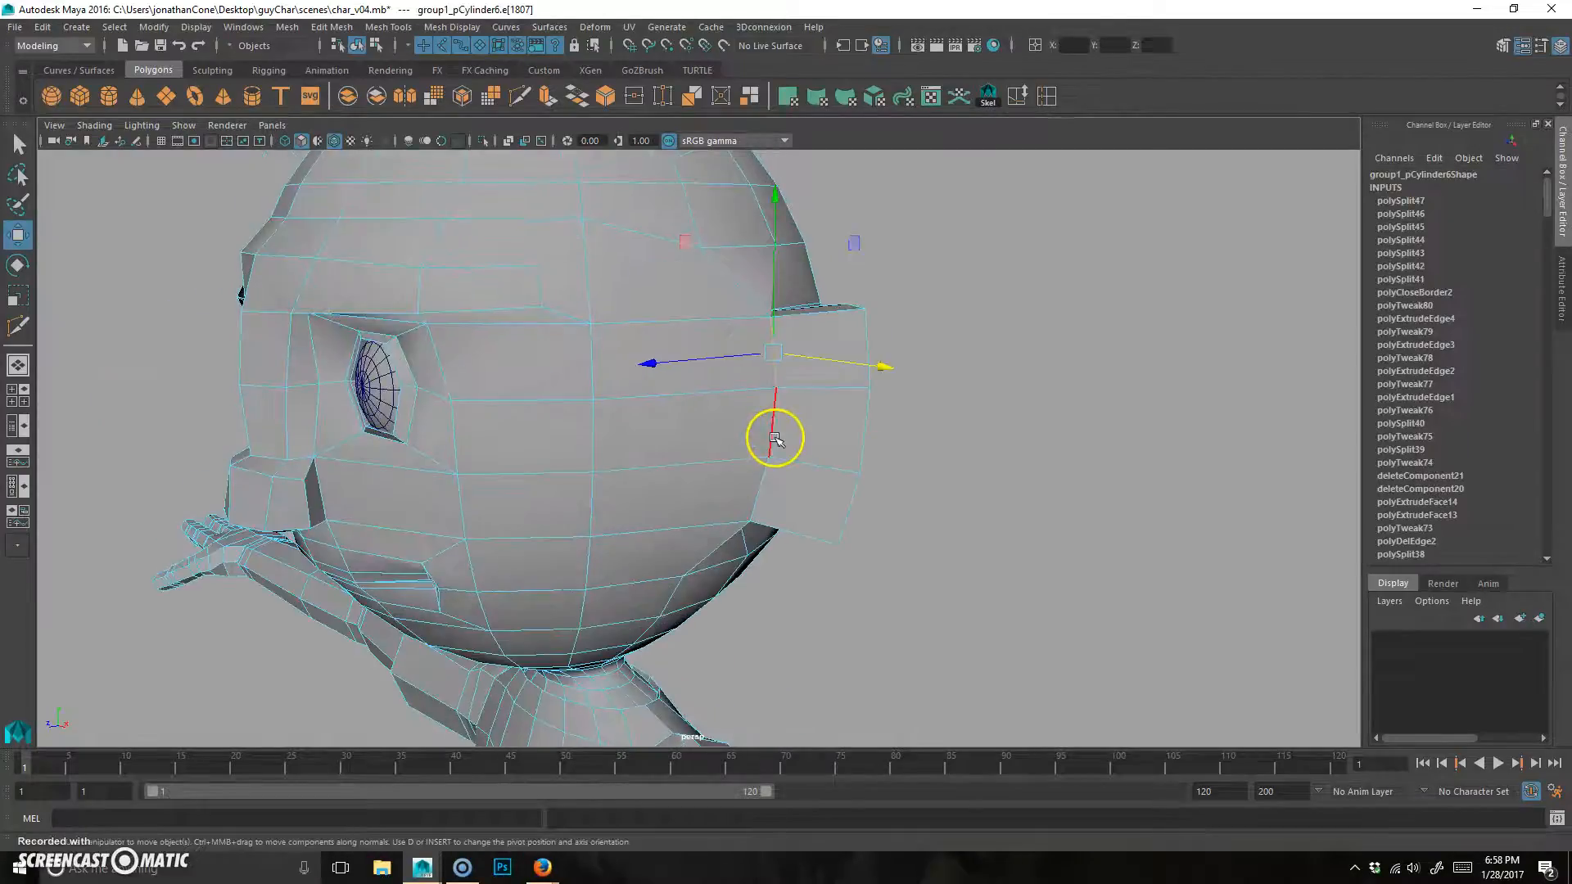
left_click(769, 473, "shift")
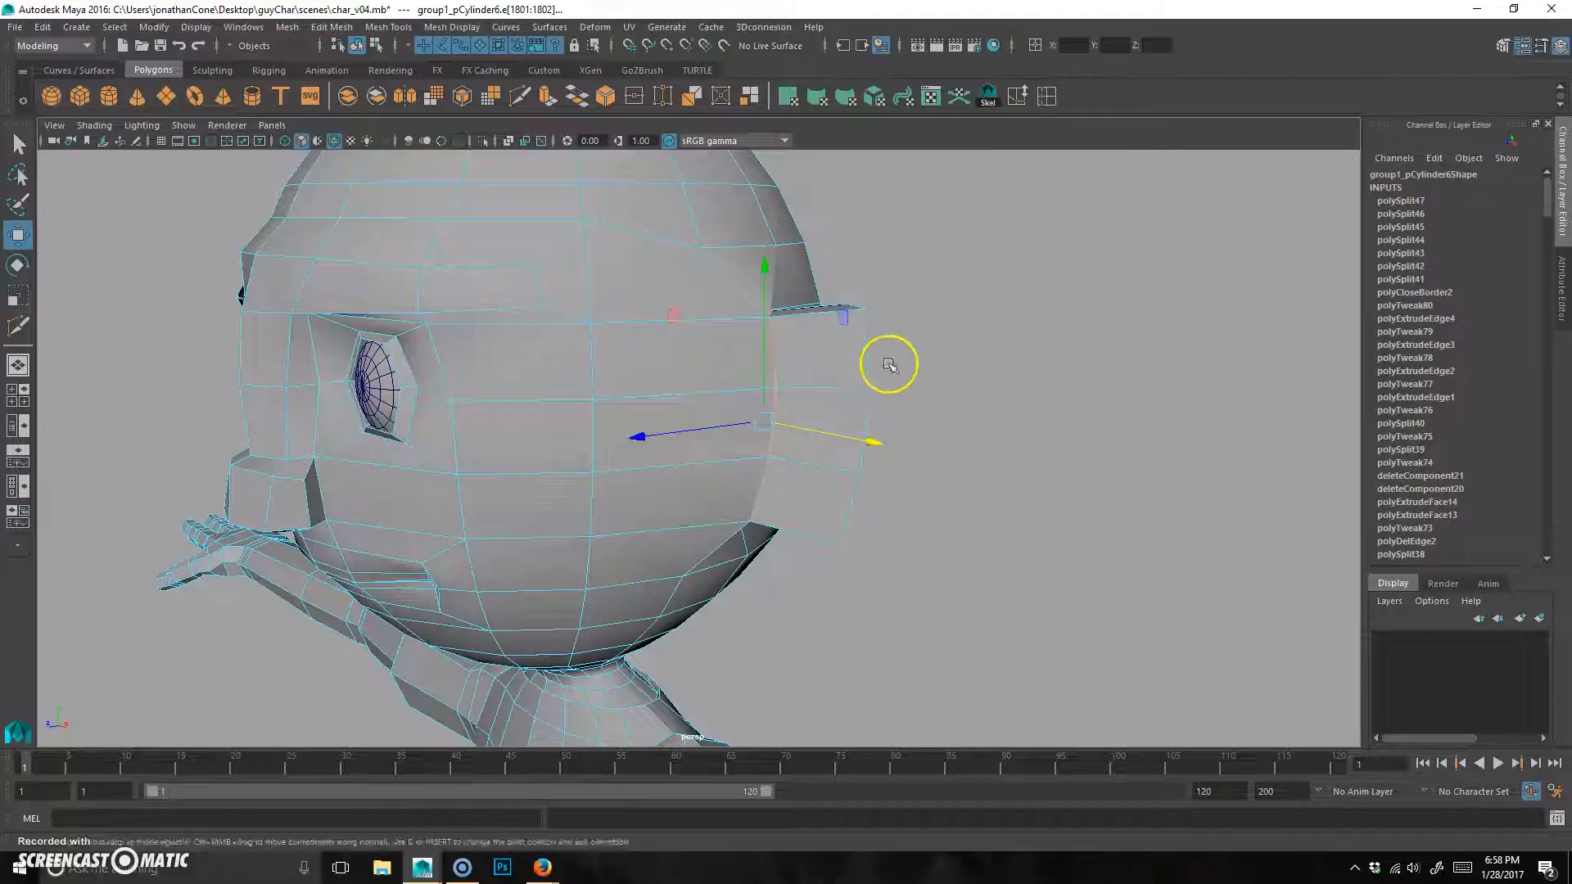
middle_click_drag(876, 360, 848, 369)
Refine the ear with the slide tool and move the vertex where the ear's top joins the head
left_click_drag(1006, 468, 969, 455, "alt")
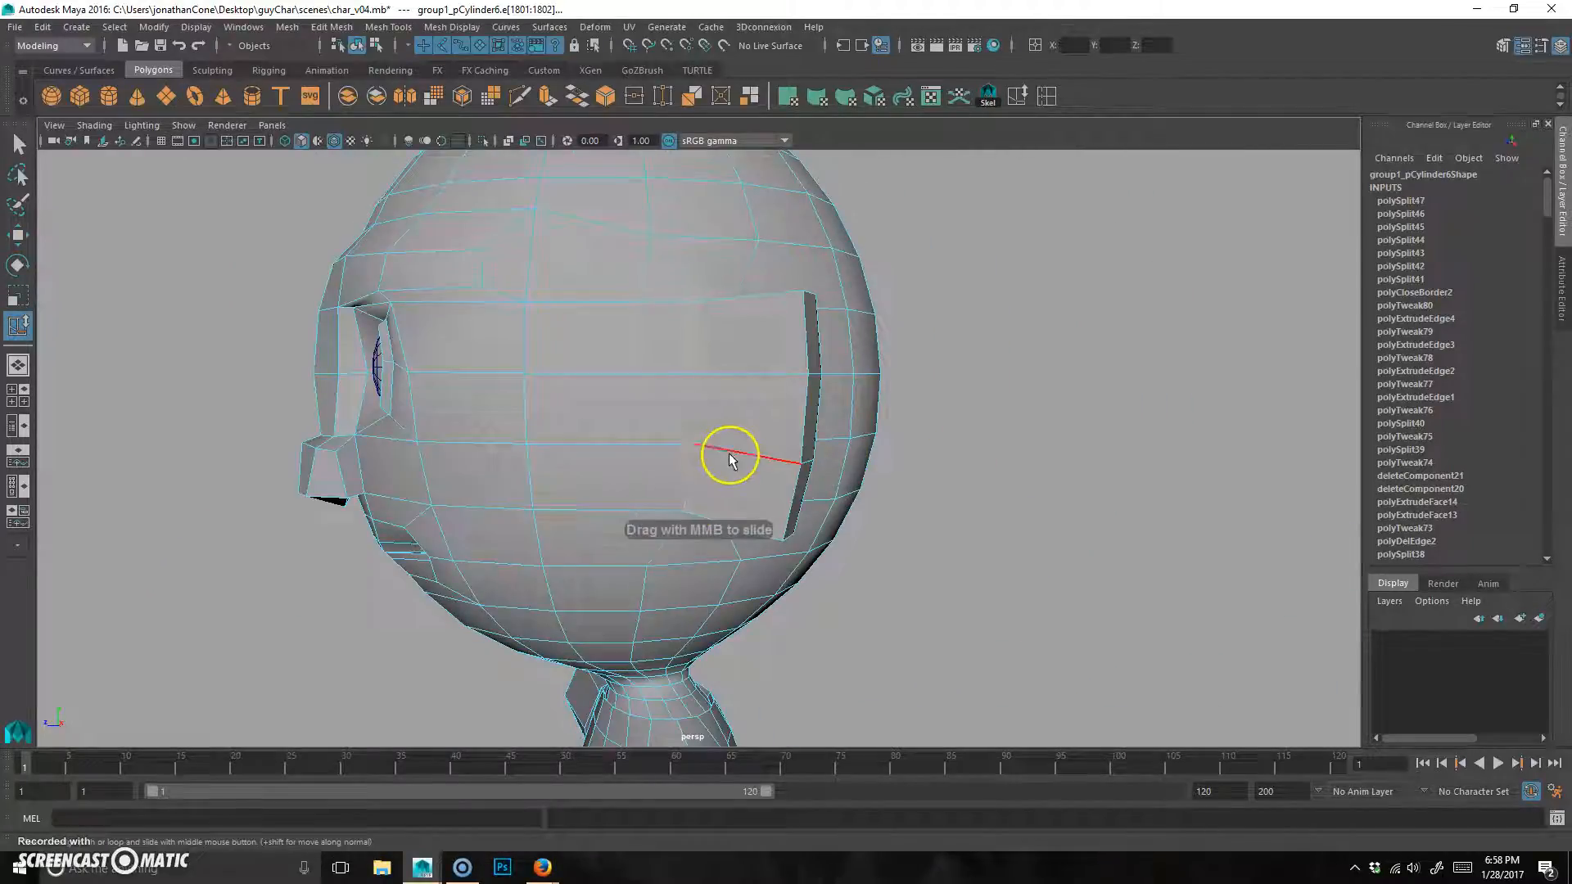
left_click_drag(719, 464, 956, 467, "alt")
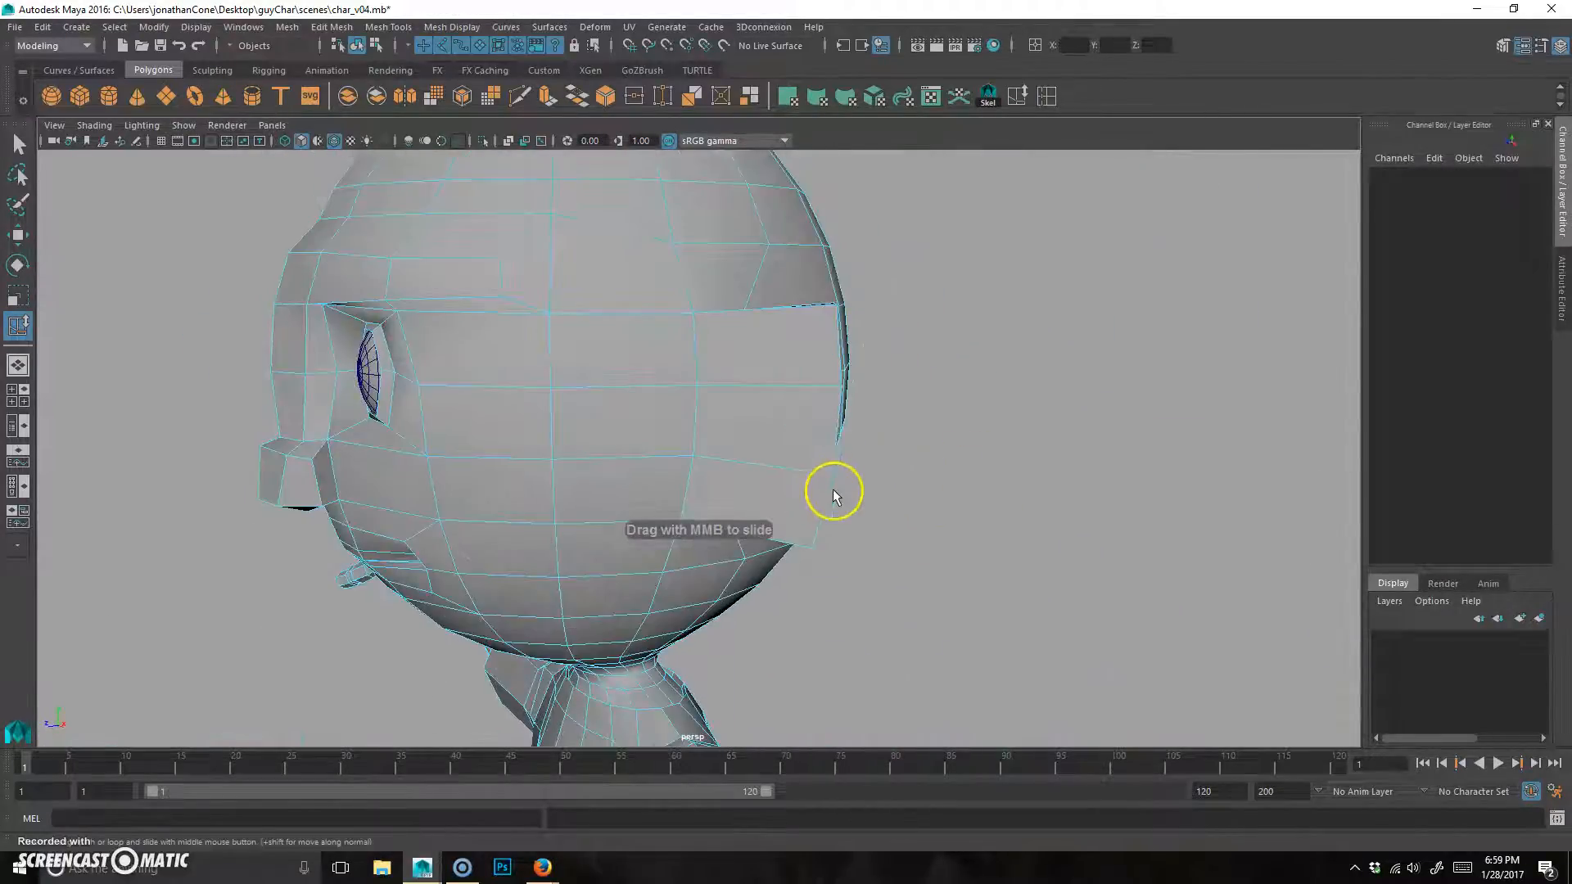
left_click_drag(780, 370, 624, 366, "alt")
left_click_drag(663, 445, 558, 390, "alt")
key("w")
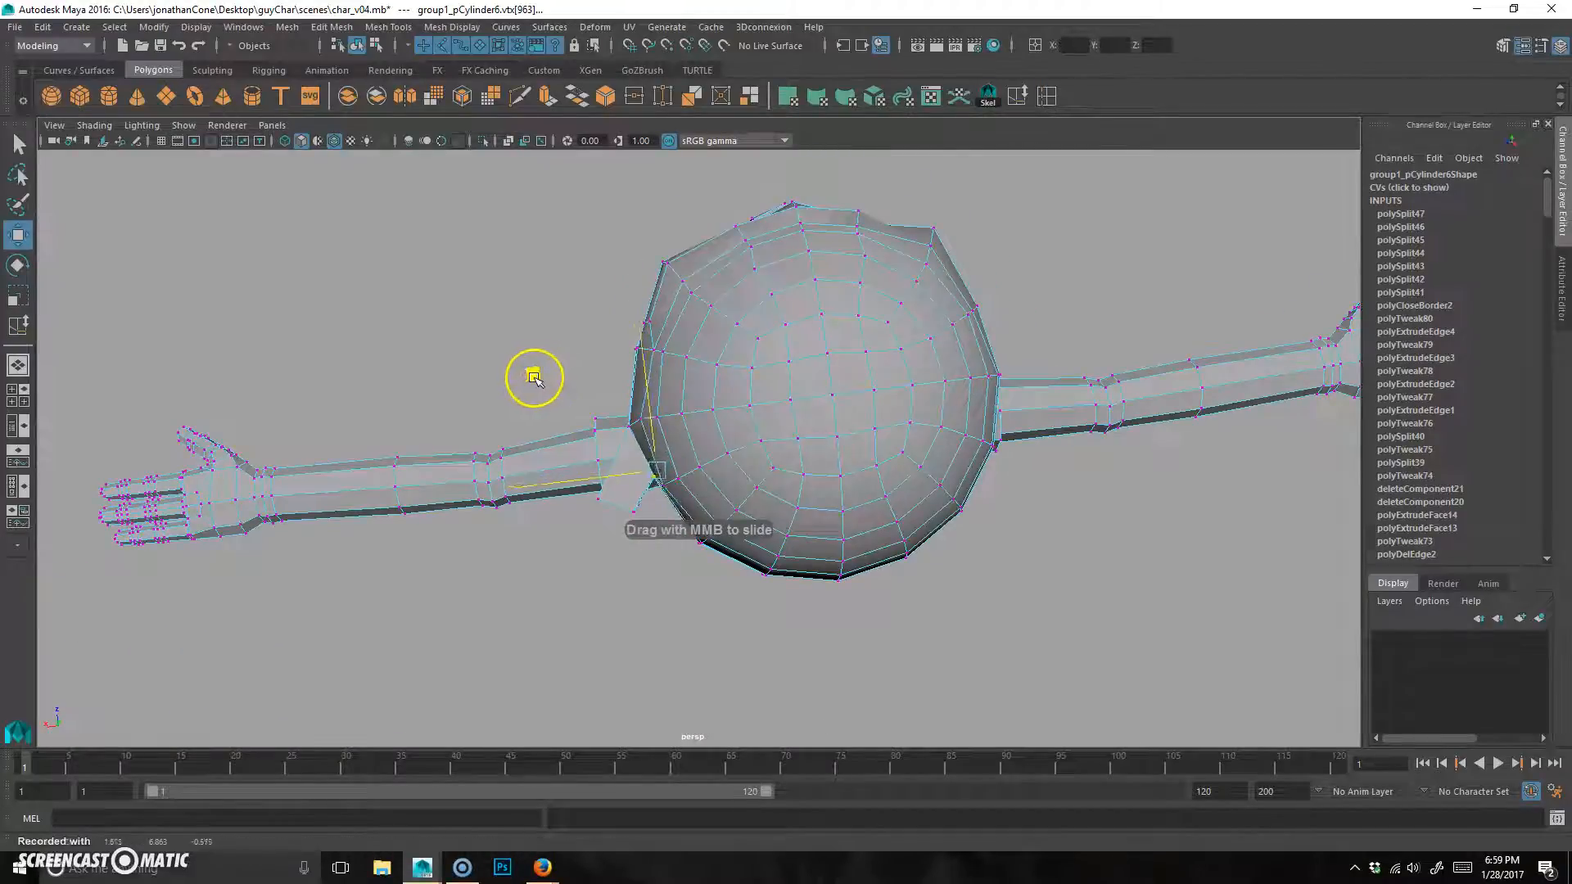
left_click_drag(513, 416, 737, 365, "alt")
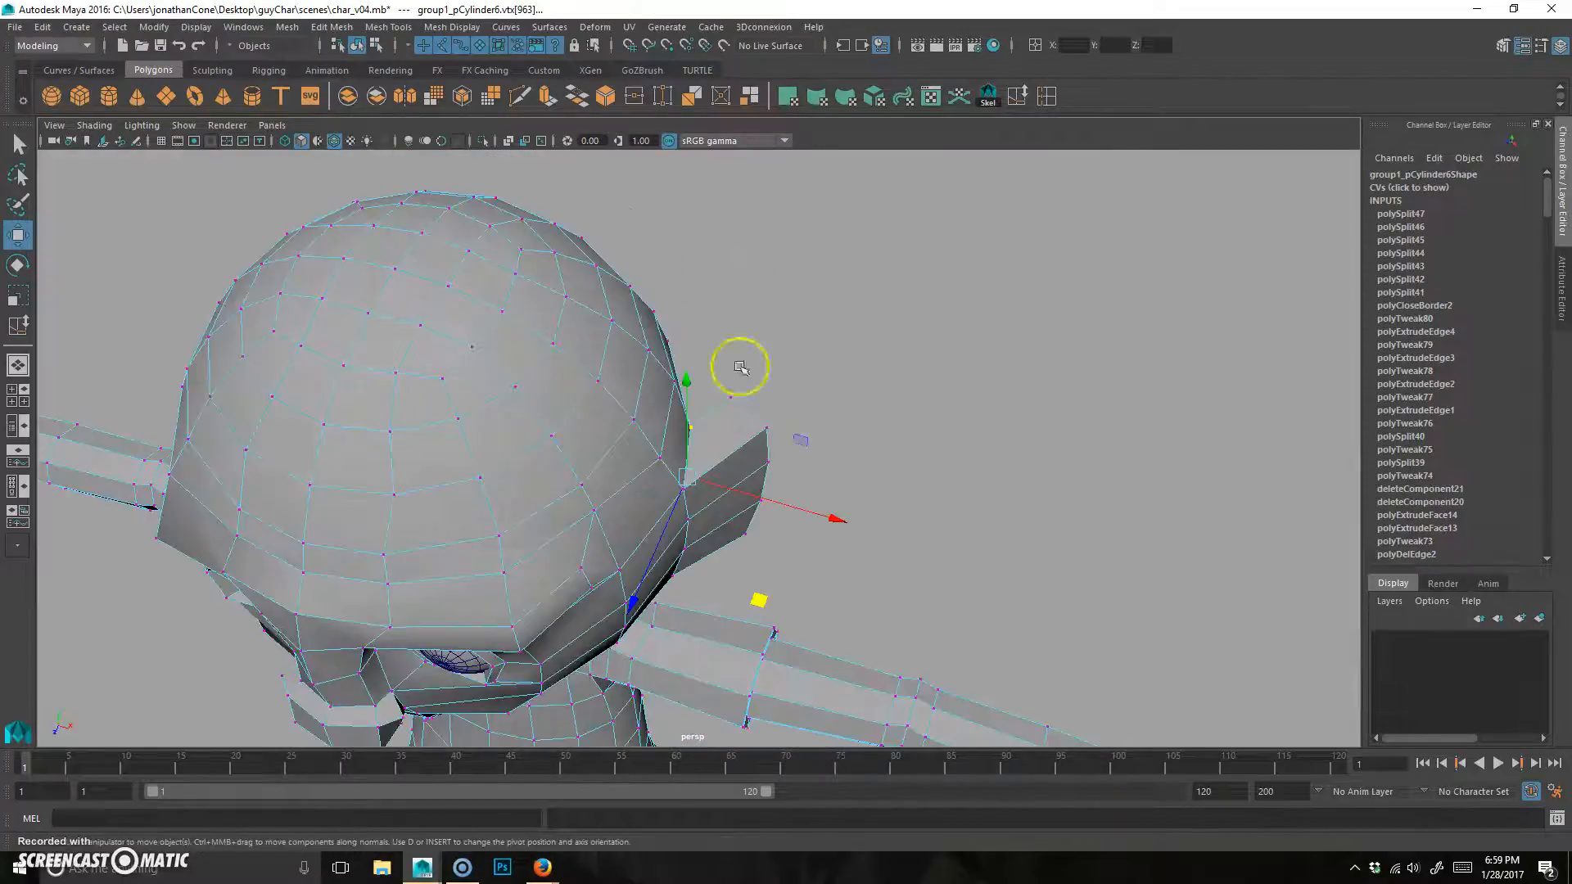
Insert a vertical edge loop down the middle of the ear with the Multi-Cut tool
left_click(663, 98)
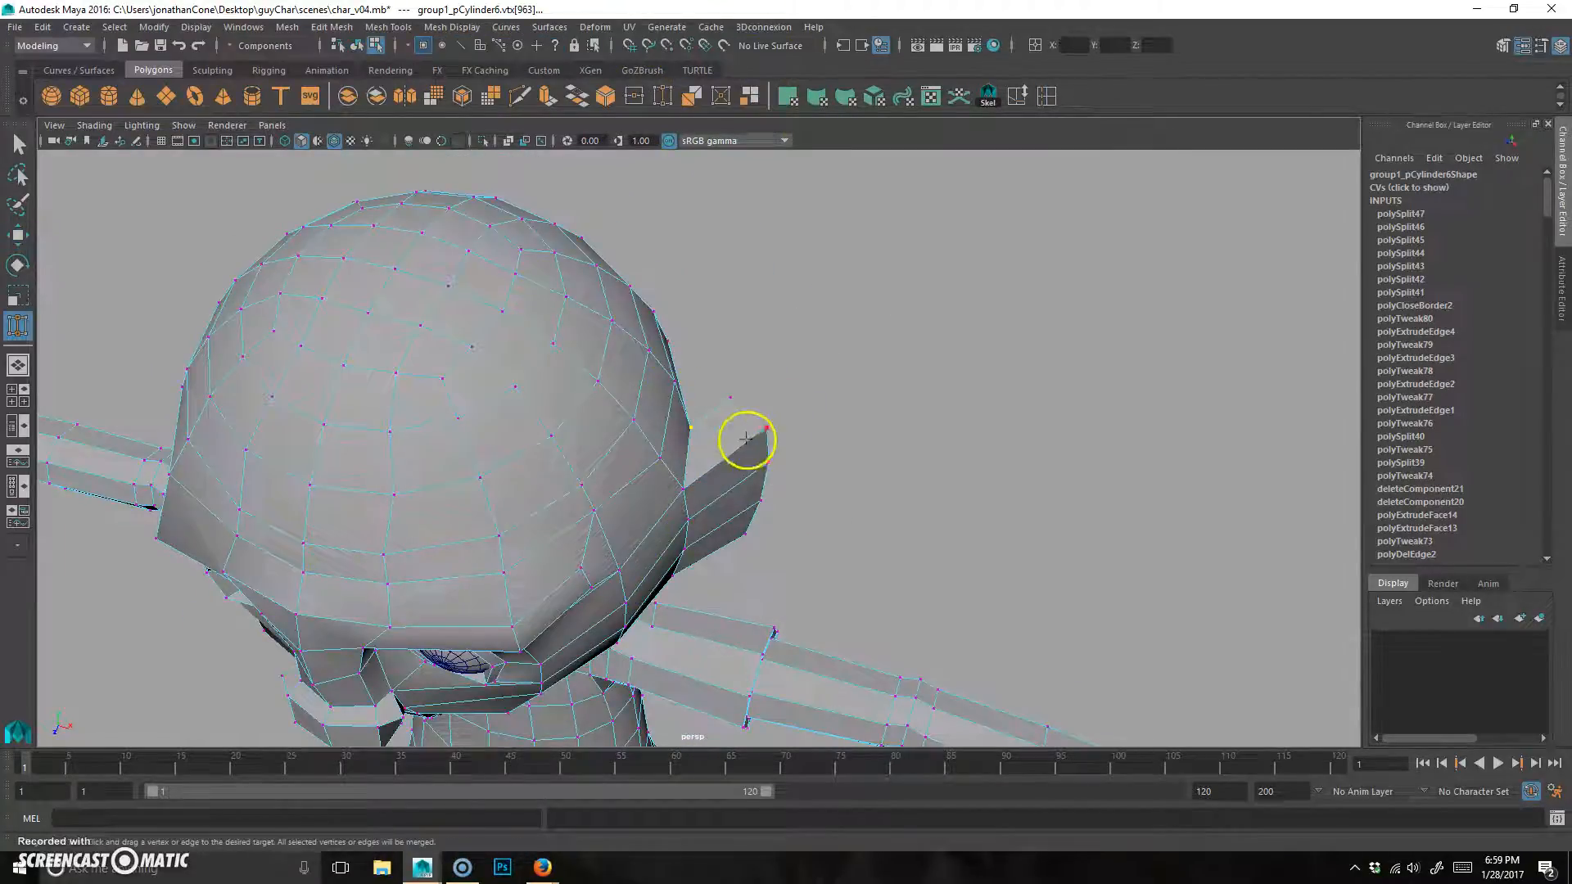
right_click_drag(755, 434, 761, 425)
left_click(729, 459)
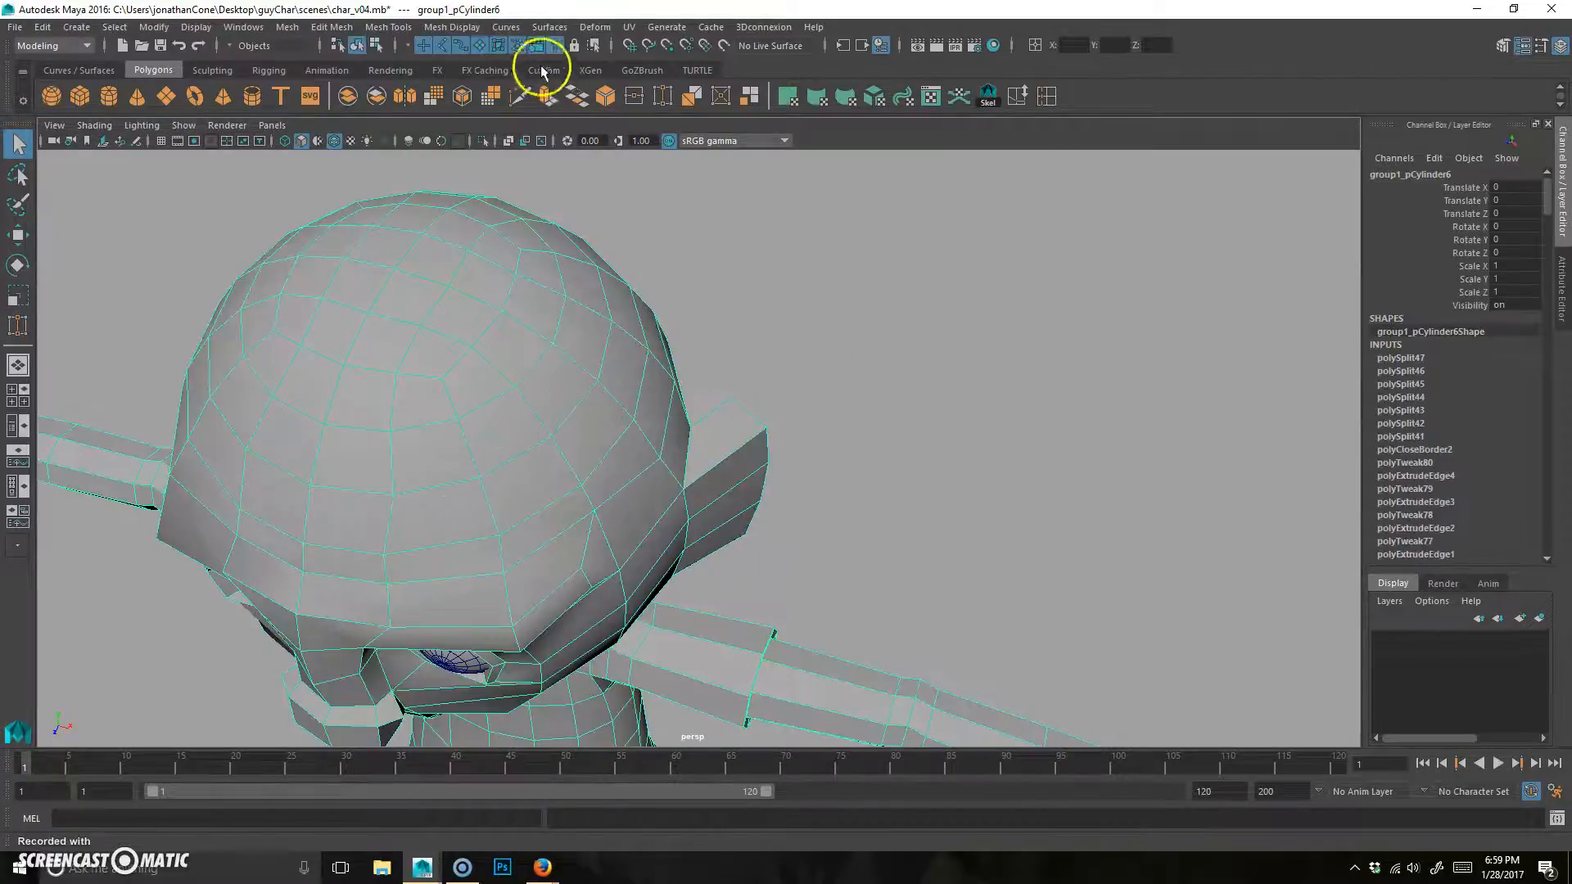
left_click(725, 458, "ctrl")
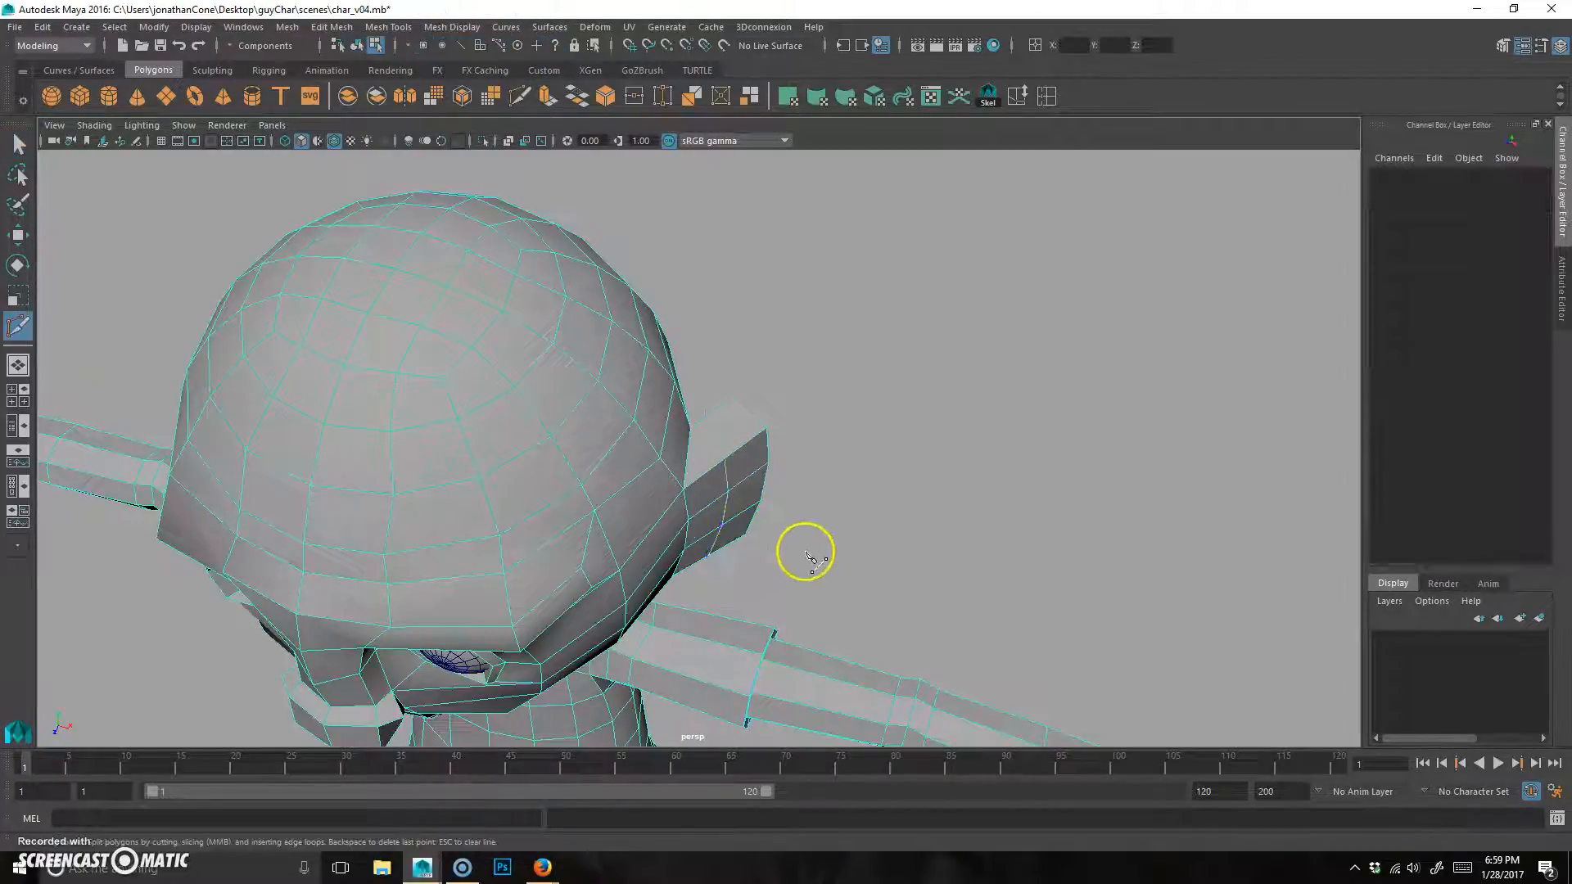
left_click_drag(806, 551, 778, 495, "alt")
Raise the middle edge at the top of the ear to start rounding its outline
left_click(697, 381)
left_click_drag(696, 380, 713, 254, "alt")
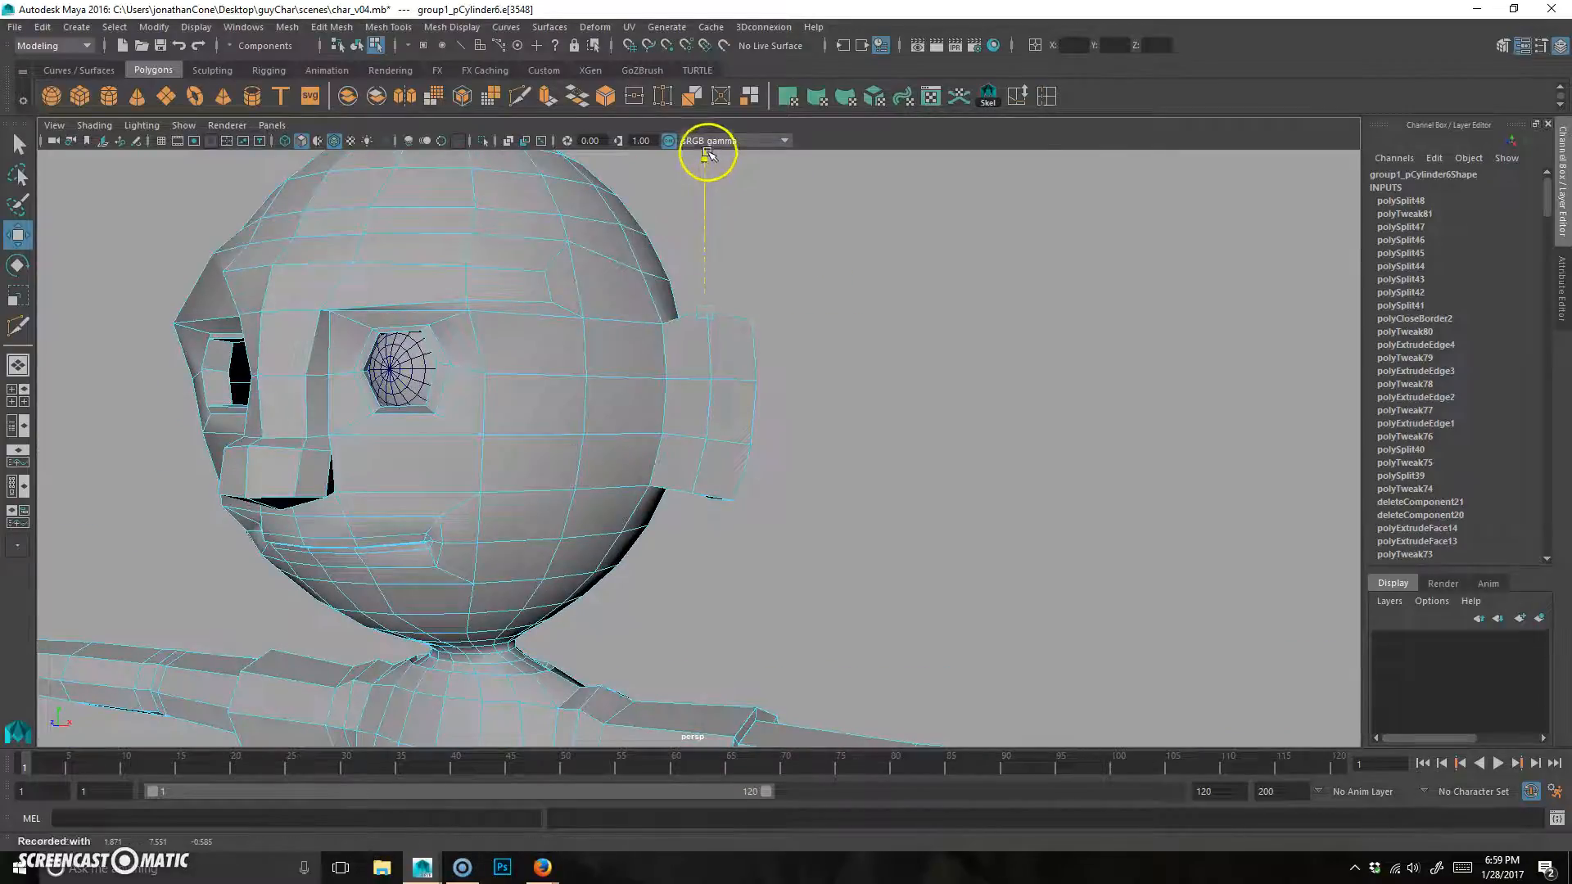
left_click_drag(705, 150, 712, 423, "alt")
left_click_drag(710, 325, 686, 346, "alt")
mouse_move(688, 348)
left_mouse_down("alt")
mouse_move(719, 439)
mouse_move(691, 377)
left_mouse_up("alt")
Scale and move the ear's remaining outline edges to give the ear a rounder silhouette
left_click(666, 423)
mouse_move(680, 480)
left_mouse_down("alt")
mouse_move(670, 470)
mouse_move(691, 463)
left_mouse_up("alt")
left_click(678, 425, "shift")
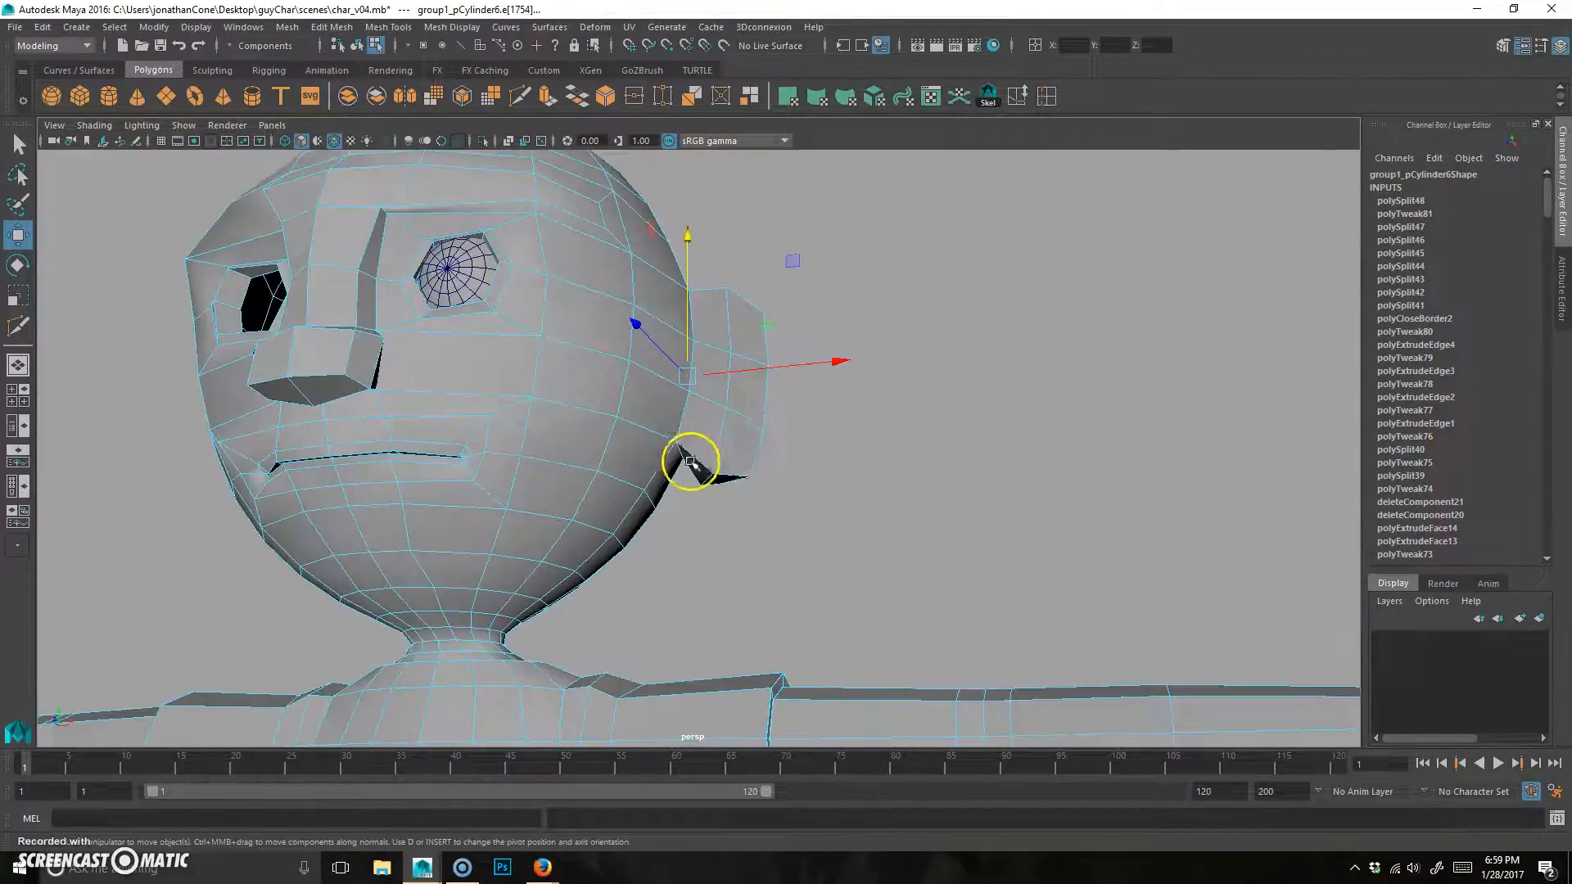
key("r")
left_click_drag(685, 259, 642, 387, "alt")
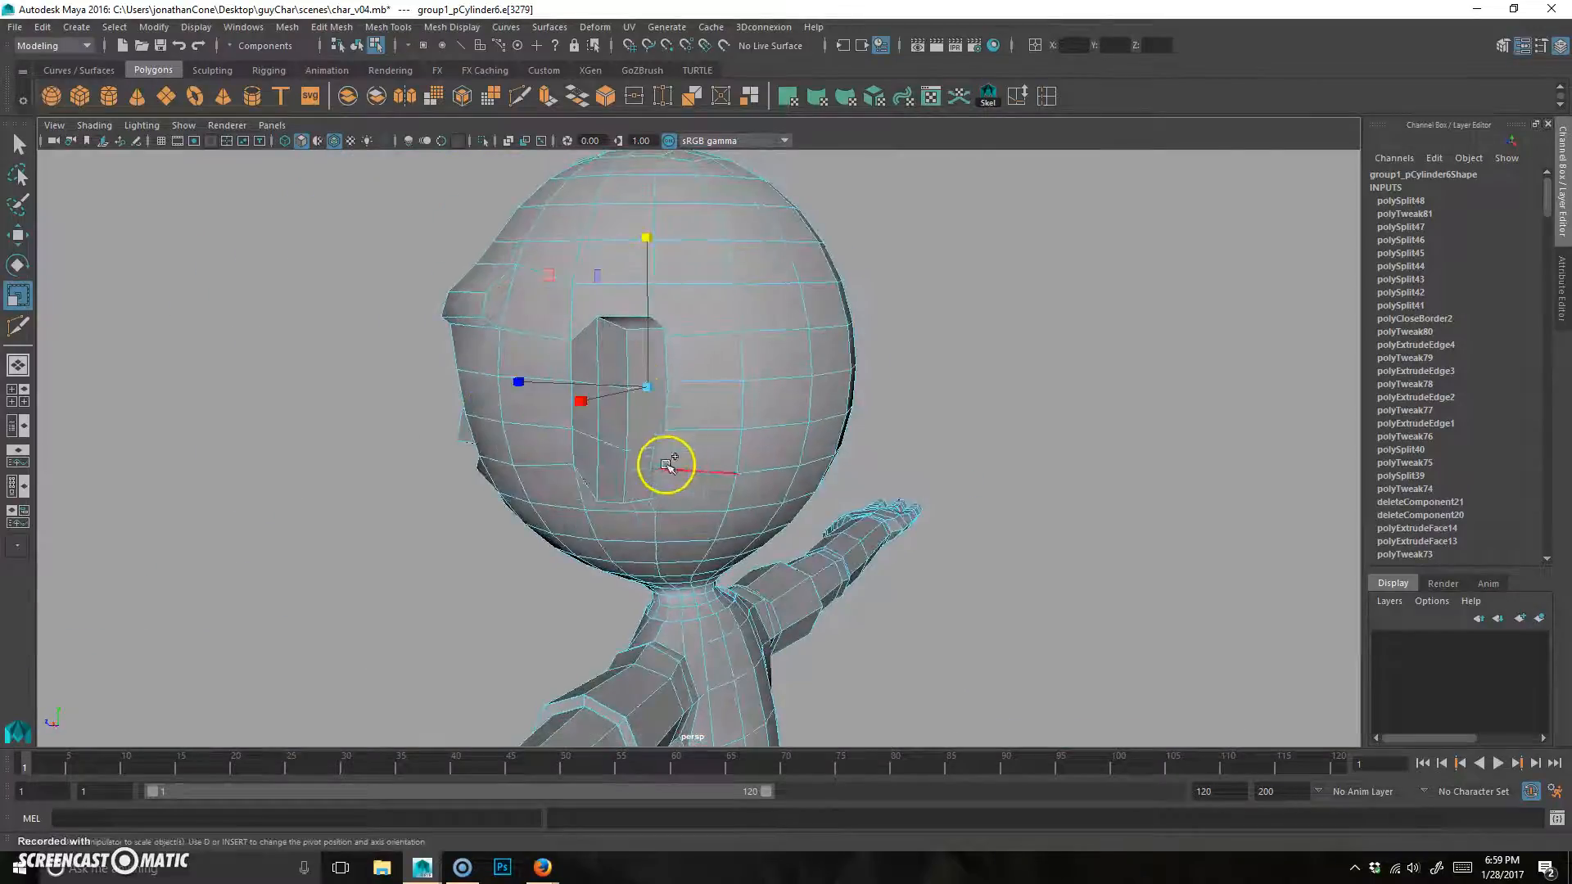
left_click_drag(664, 449, 761, 488, "alt")
key("w")
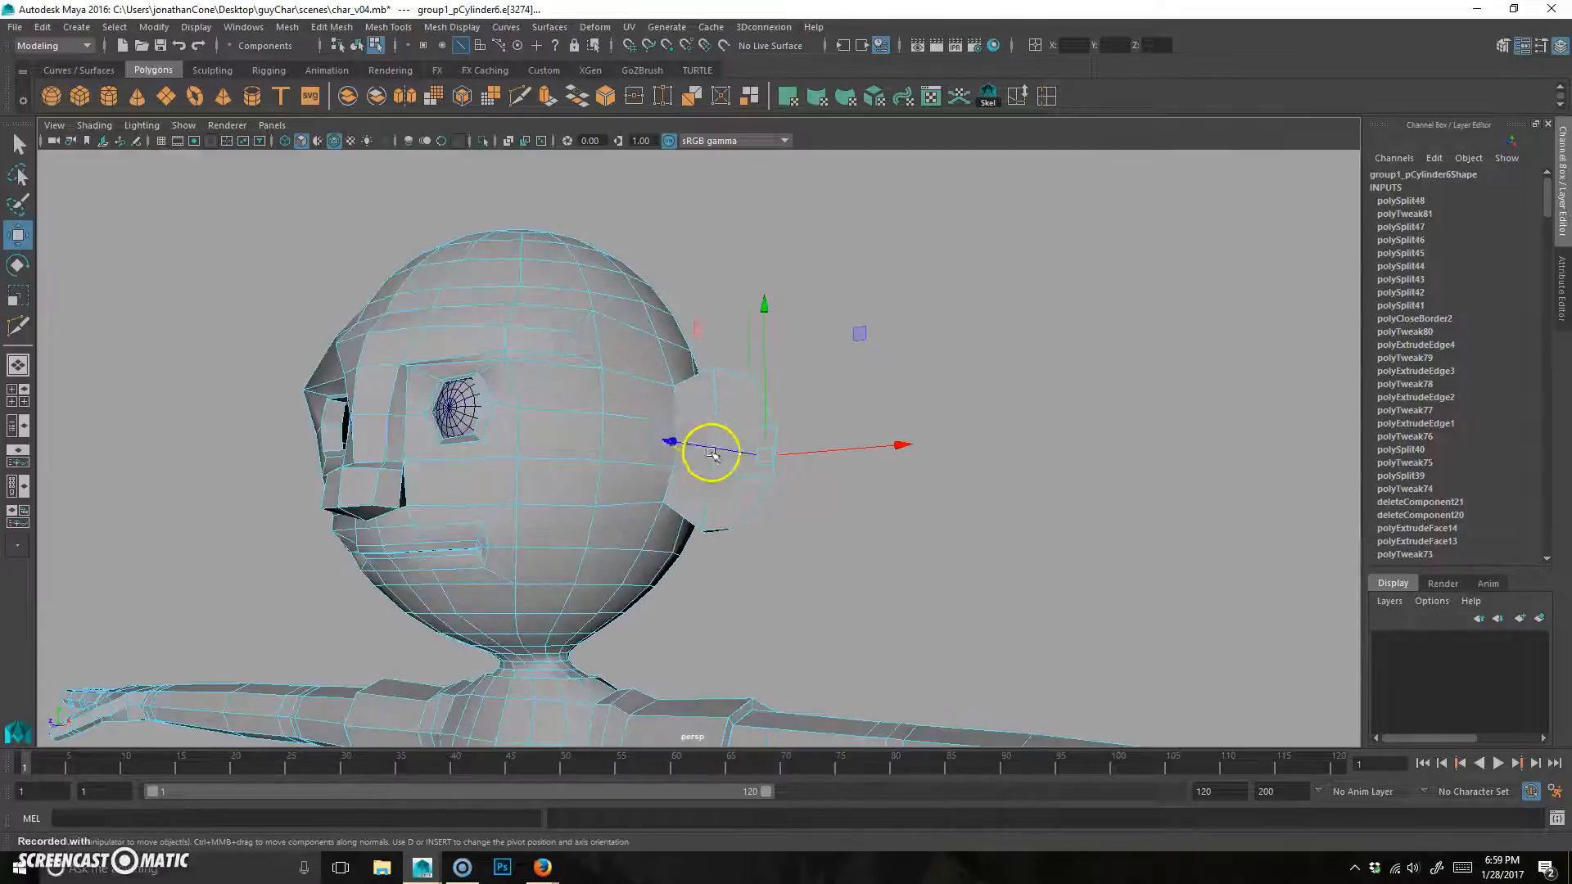
Select all front faces of the ear, extrude them and shrink the extrusion inward to form a rim
right_click_drag(718, 431, 713, 463)
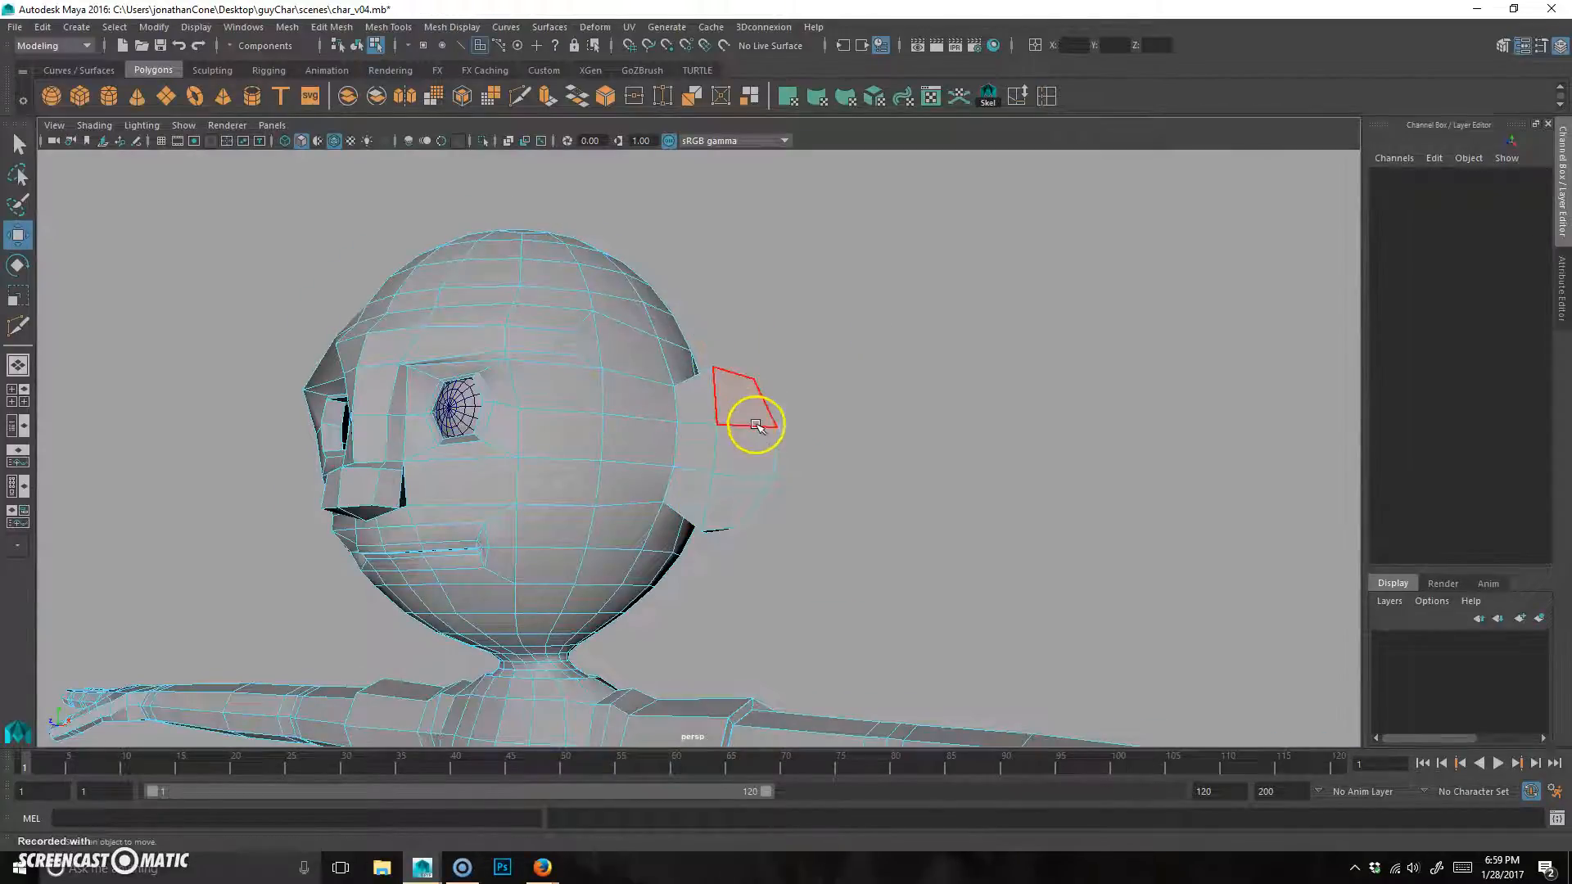
left_click(737, 444)
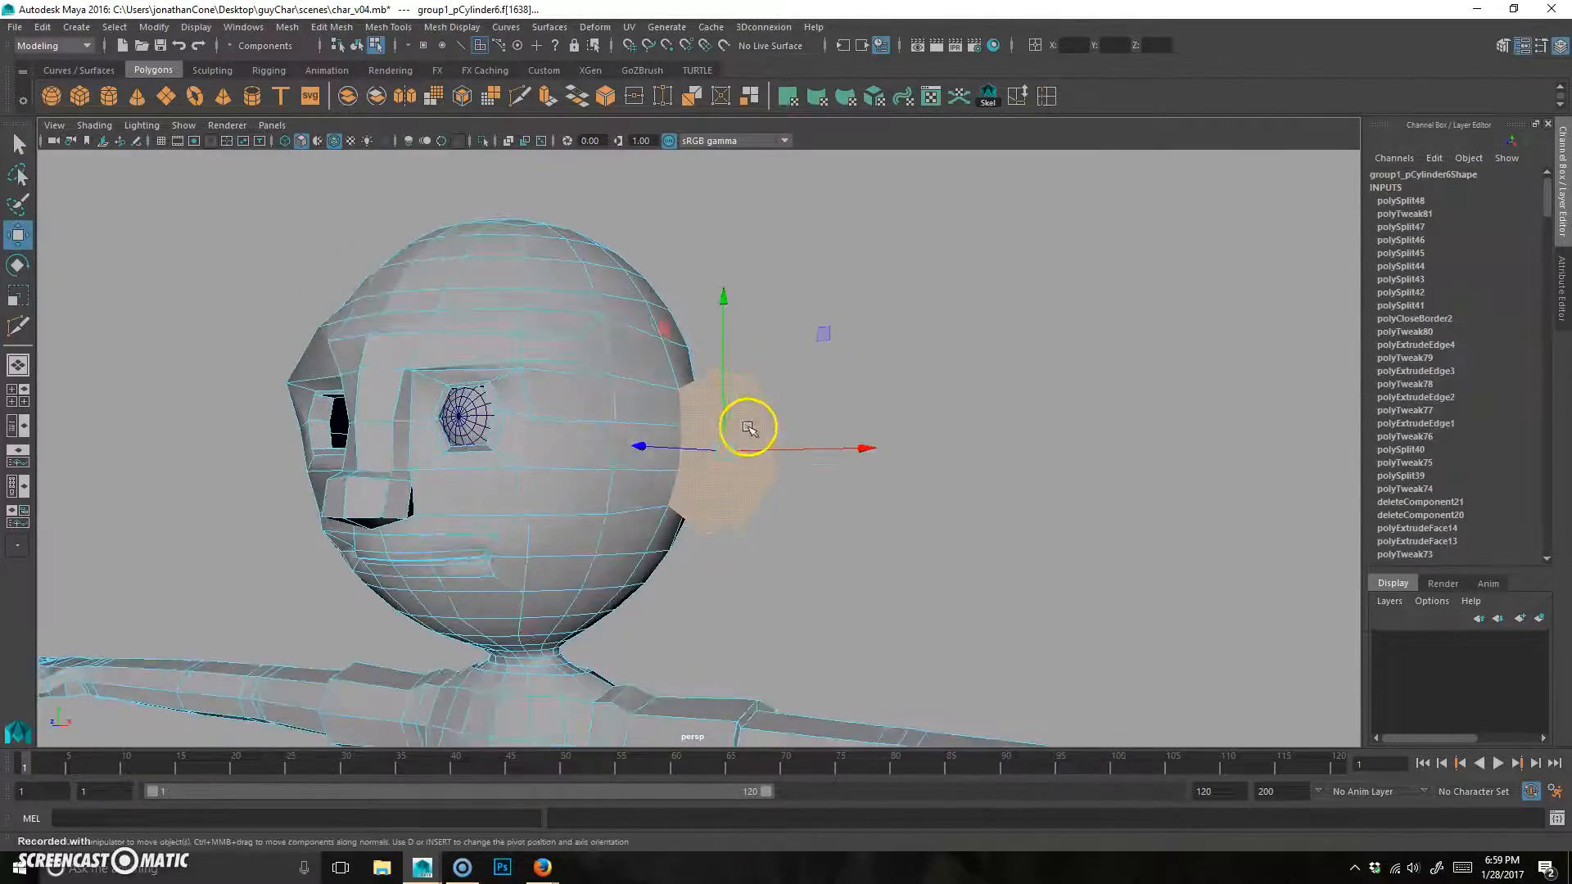
left_click(547, 98)
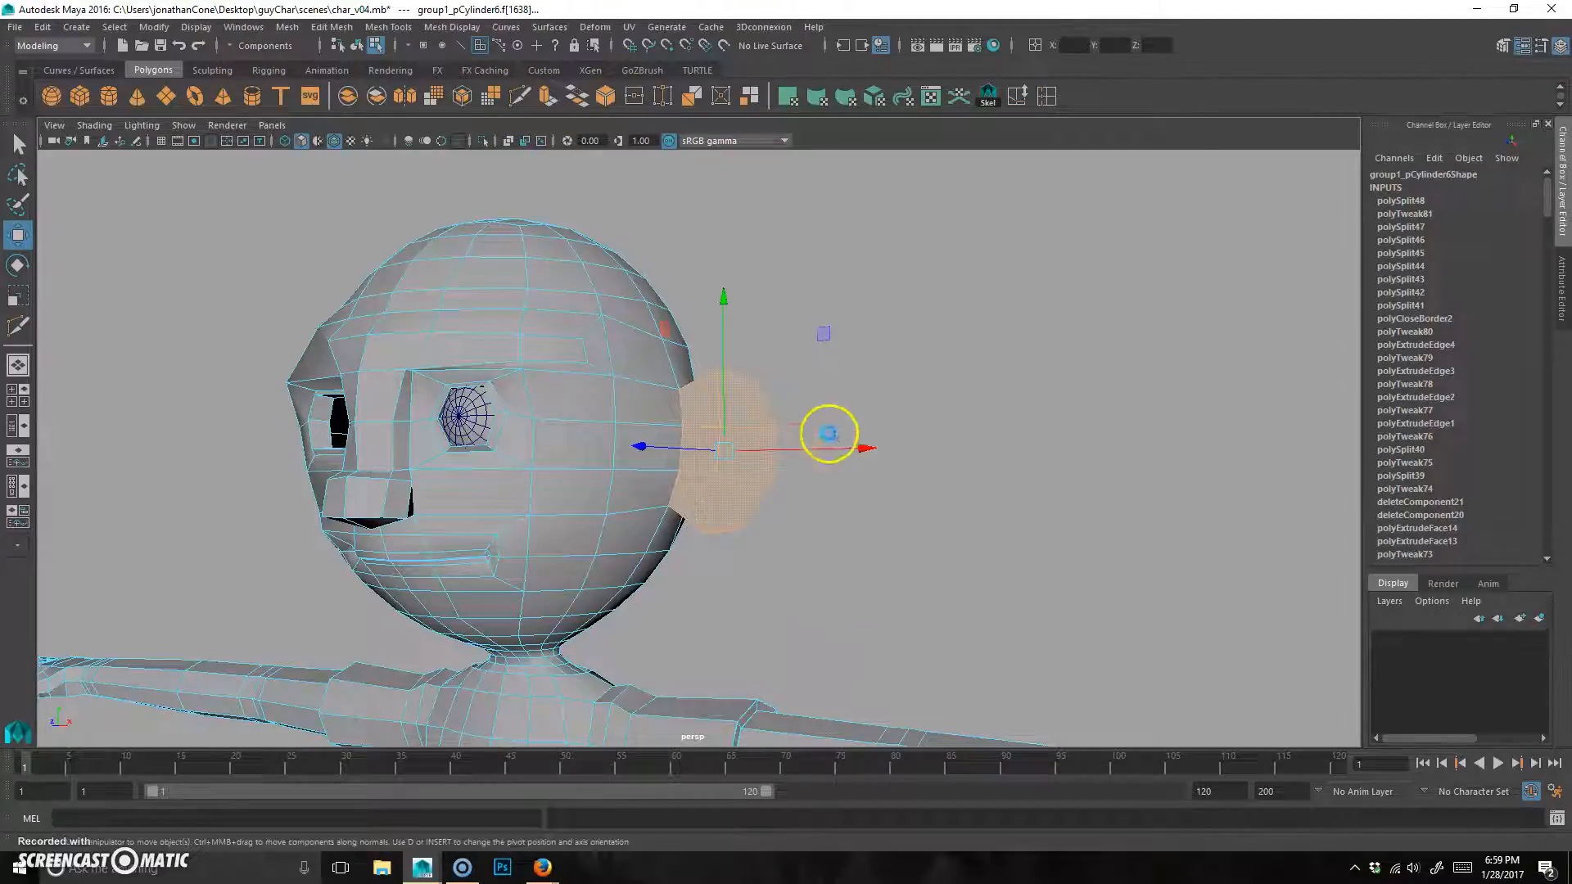
left_click_drag(846, 481, 825, 545, "alt")
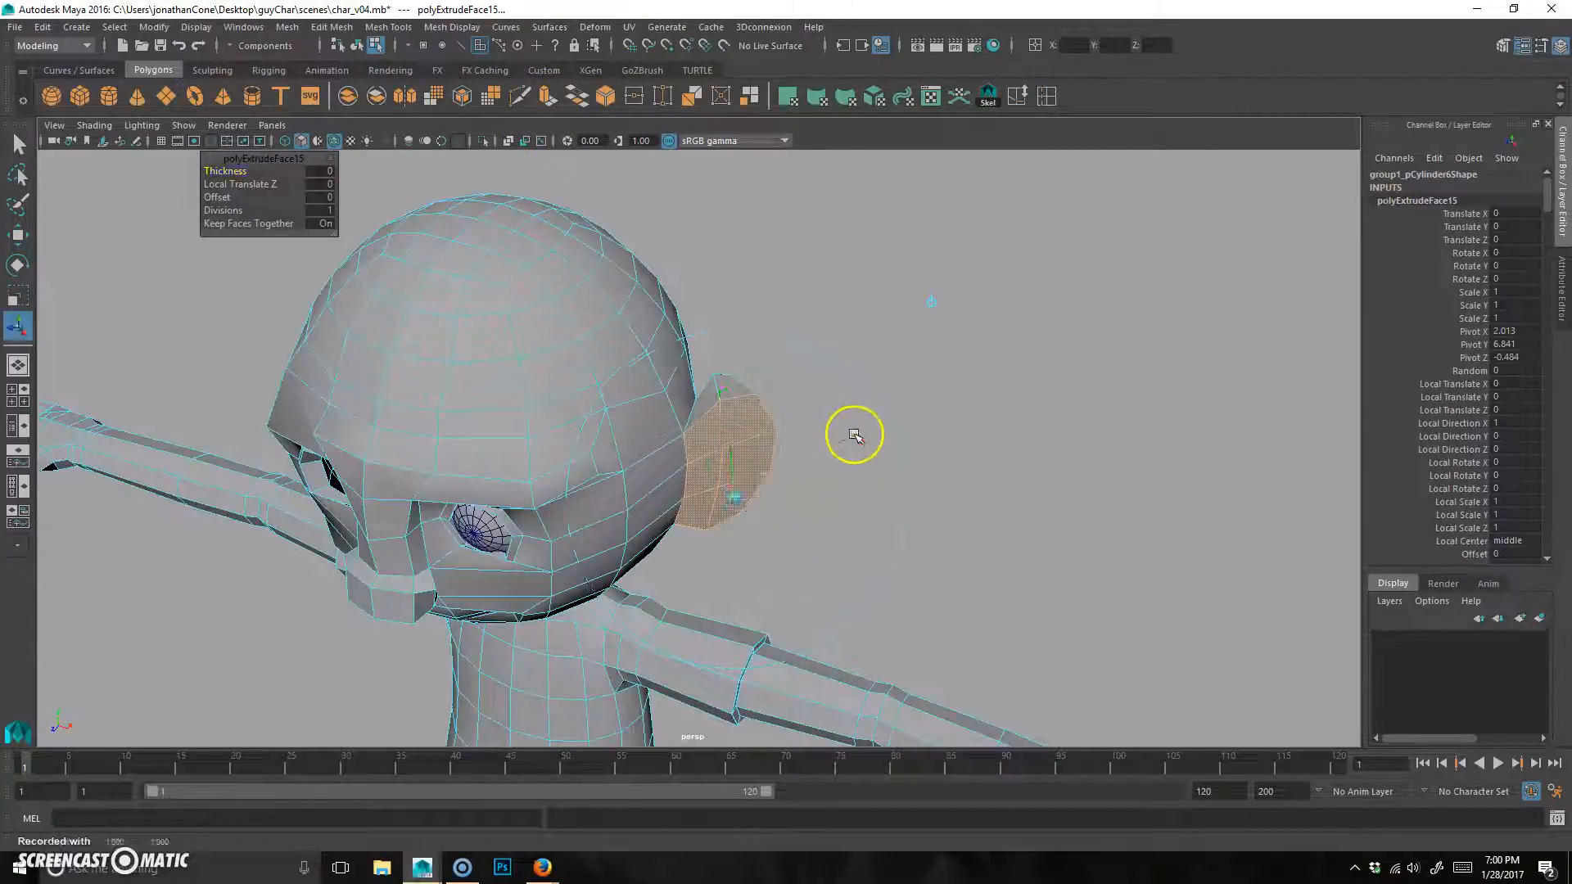
left_click_drag(717, 494, 715, 494)
Extrude the inner ear faces again, push them inward to hollow the ear, and return to object mode
left_click_drag(782, 494, 783, 568, "alt")
key("ctrl+e")
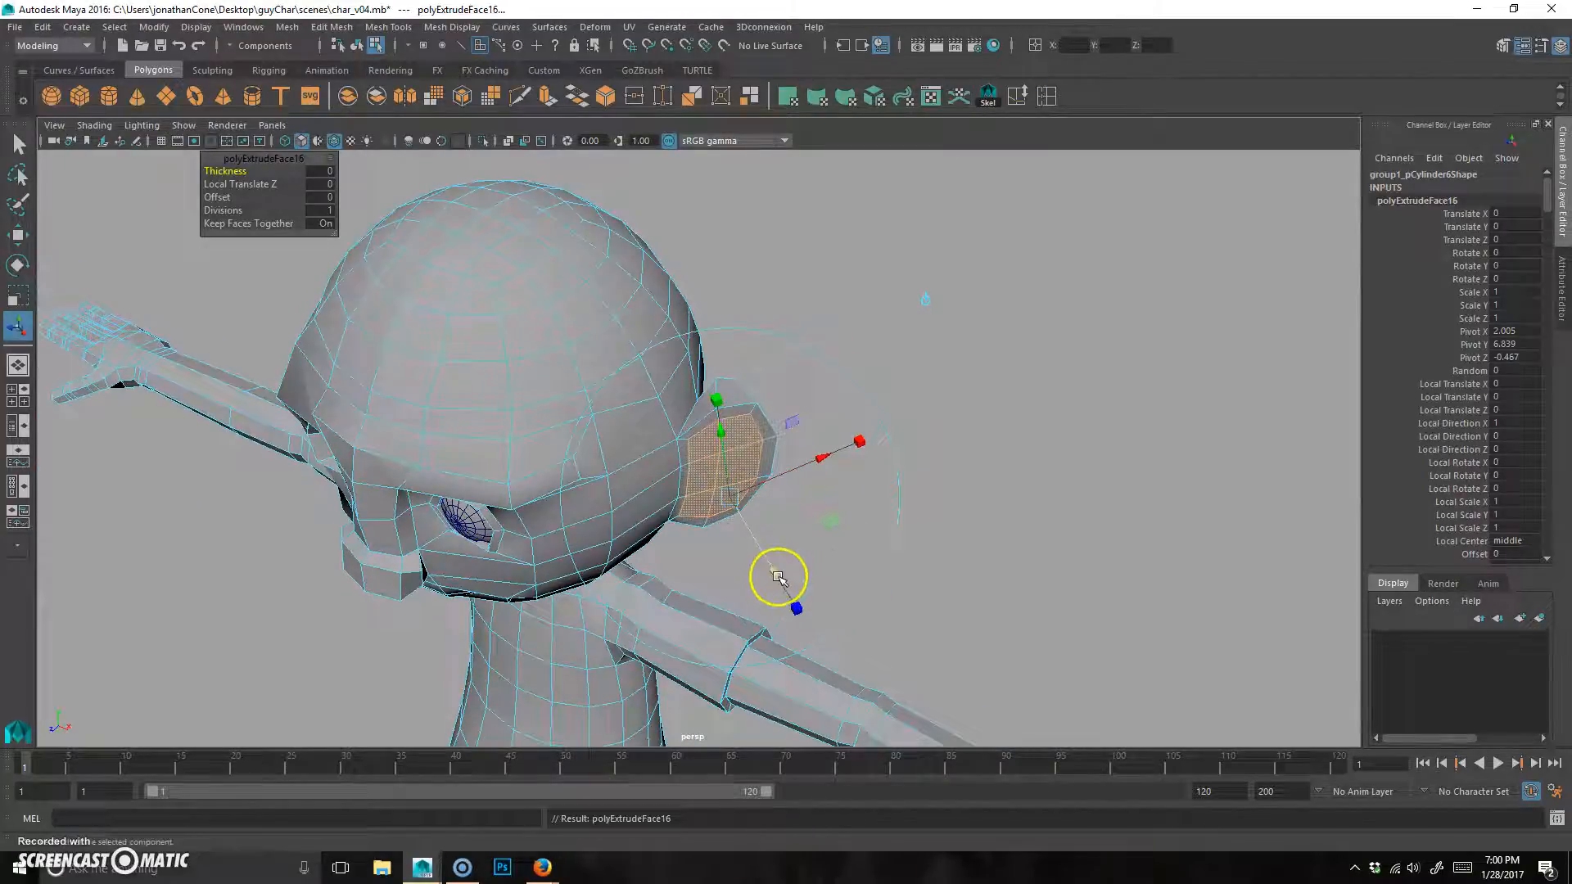
left_click_drag(767, 563, 883, 420, "alt")
left_click(884, 420)
left_click_drag(720, 498, 761, 450, "alt")
right_click_drag(762, 434, 772, 281)
left_click_drag(892, 495, 946, 479, "alt")
key("F8")
Examine the smoothed head and new ear from the front, side and three-quarter views
right_click_drag(860, 456, 668, 481, "alt")
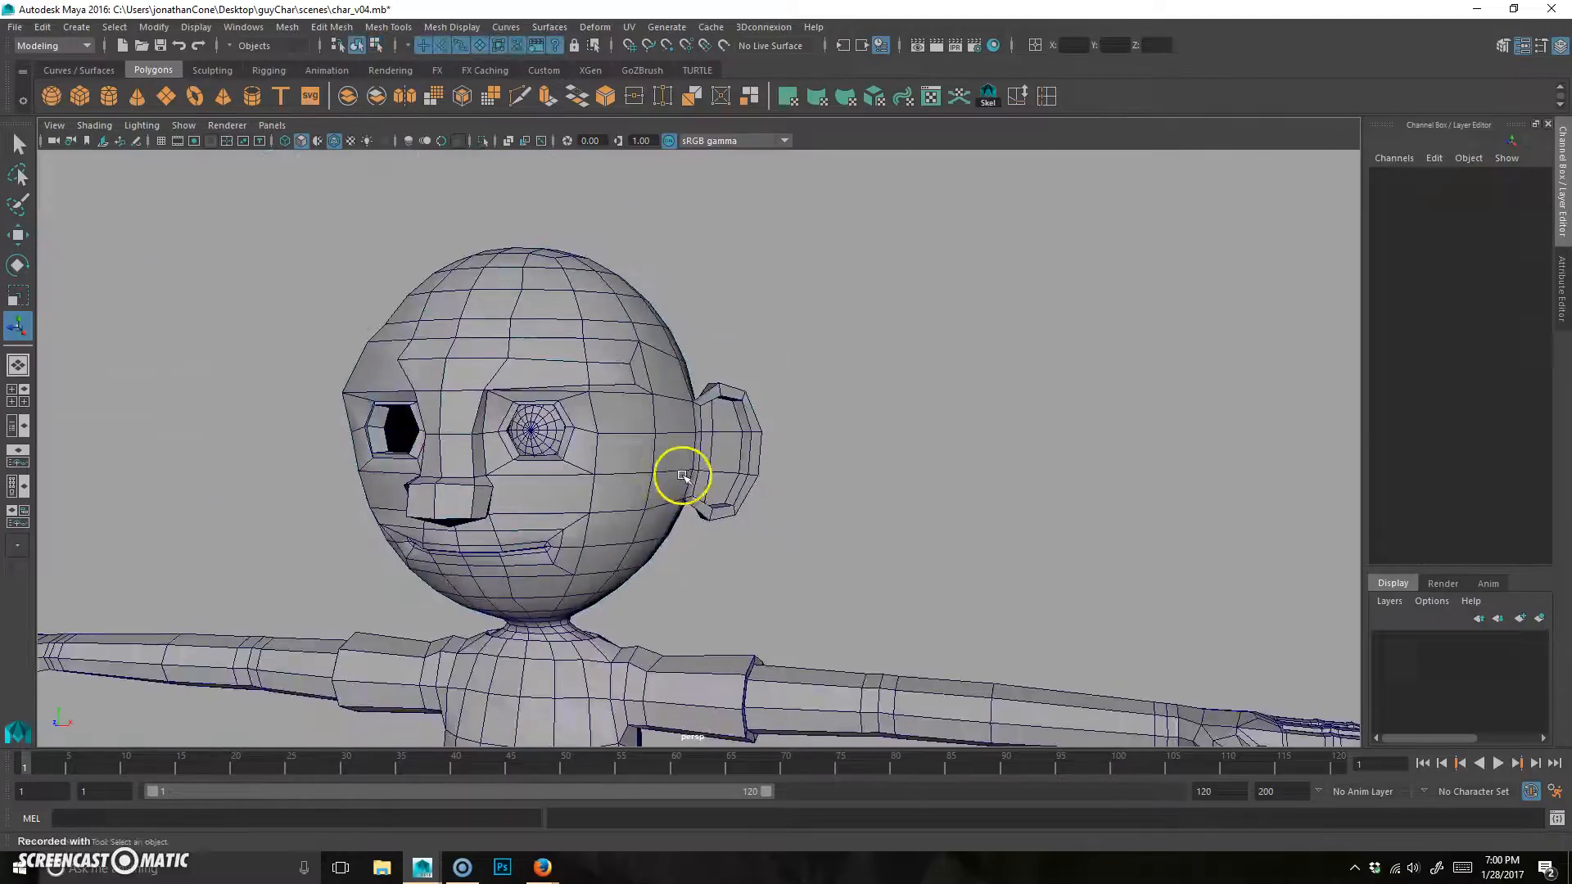
left_click(671, 440)
left_click(802, 467)
left_click_drag(877, 411, 660, 467, "alt")
left_click(586, 489)
left_click(849, 474)
mouse_move(849, 474)
left_mouse_down("alt")
mouse_move(748, 477)
mouse_move(871, 473)
mouse_move(744, 483)
mouse_move(969, 453)
mouse_move(870, 484)
mouse_move(851, 471)
left_mouse_up("alt")
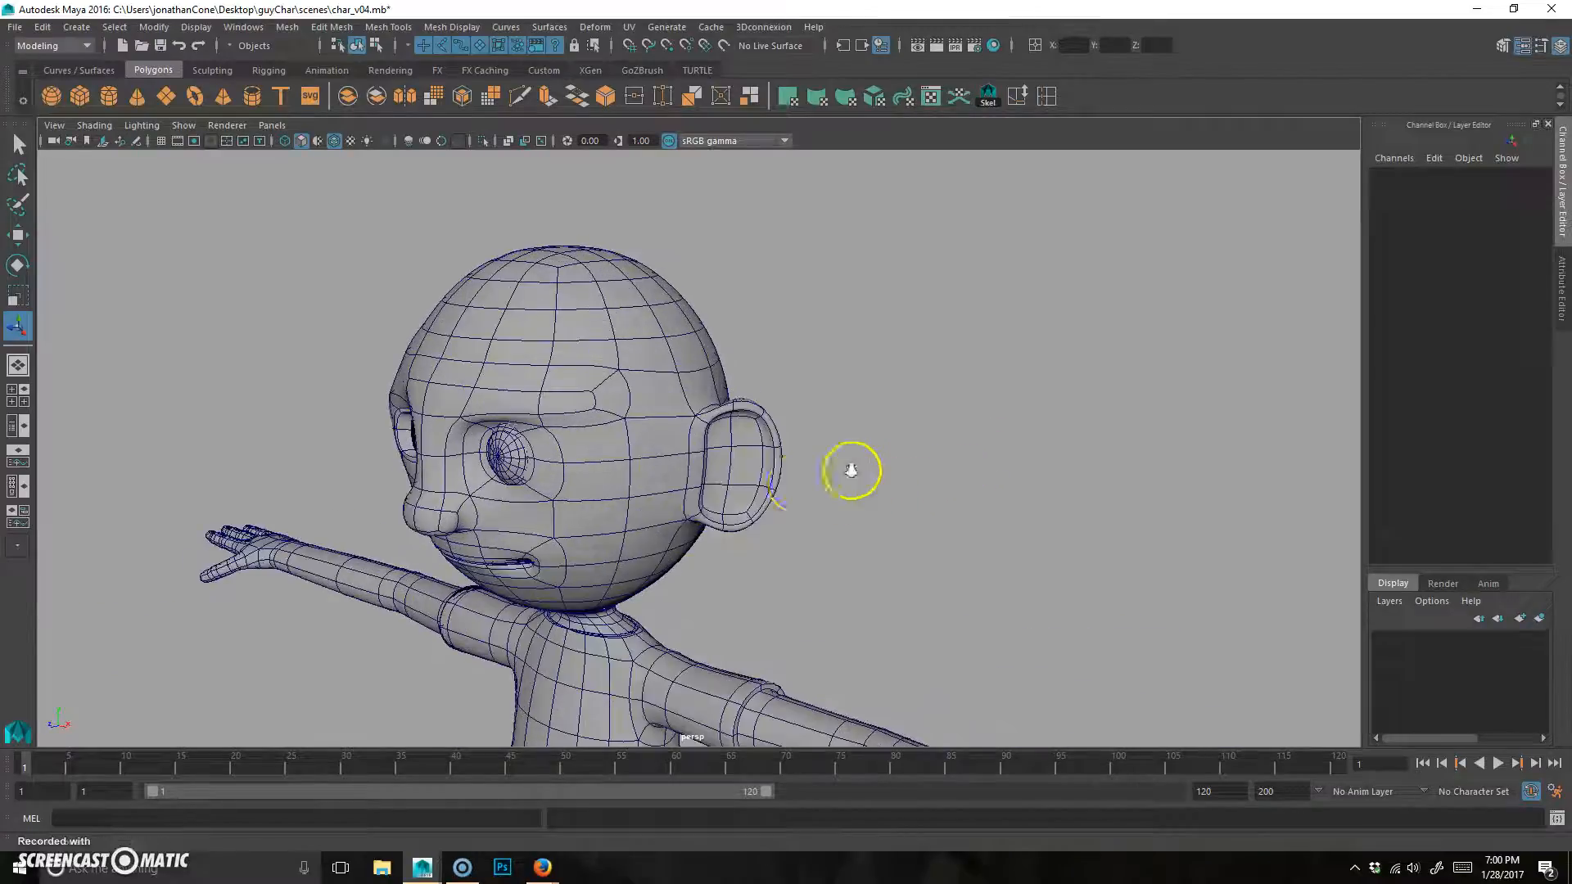
left_click(745, 420)
left_click_drag(720, 432, 771, 457, "alt")
key("F9")
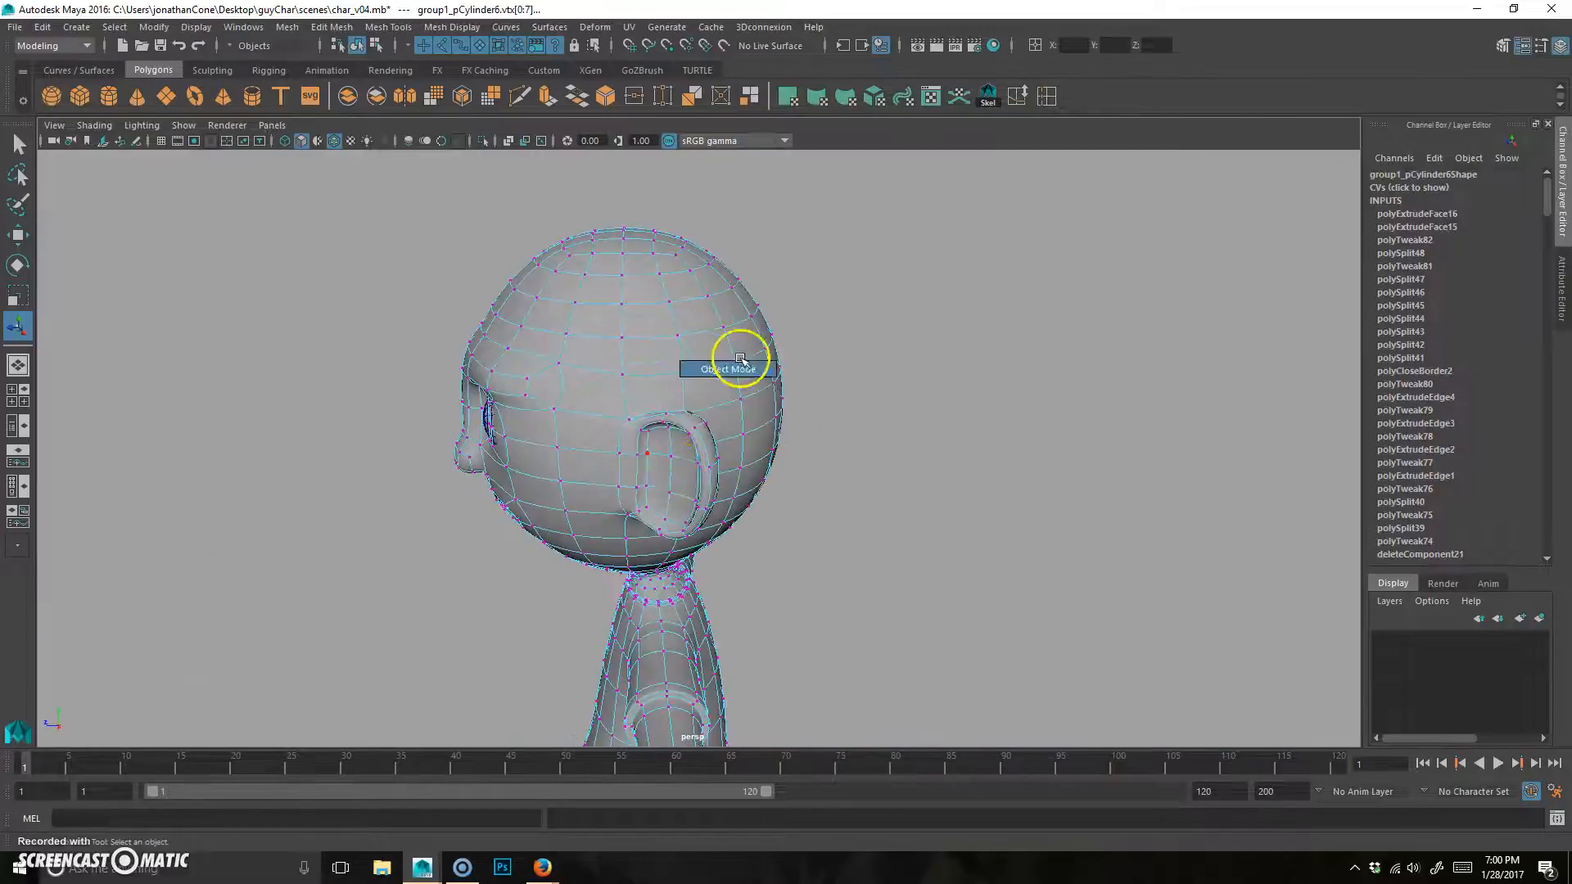
right_click_drag(741, 358, 737, 367)
left_click_drag(726, 421, 881, 421, "alt")
left_click(852, 361)
right_click_drag(798, 416, 842, 404, "alt")
middle_click_drag(842, 403, 849, 318, "alt")
left_click_drag(605, 404, 765, 400, "alt")
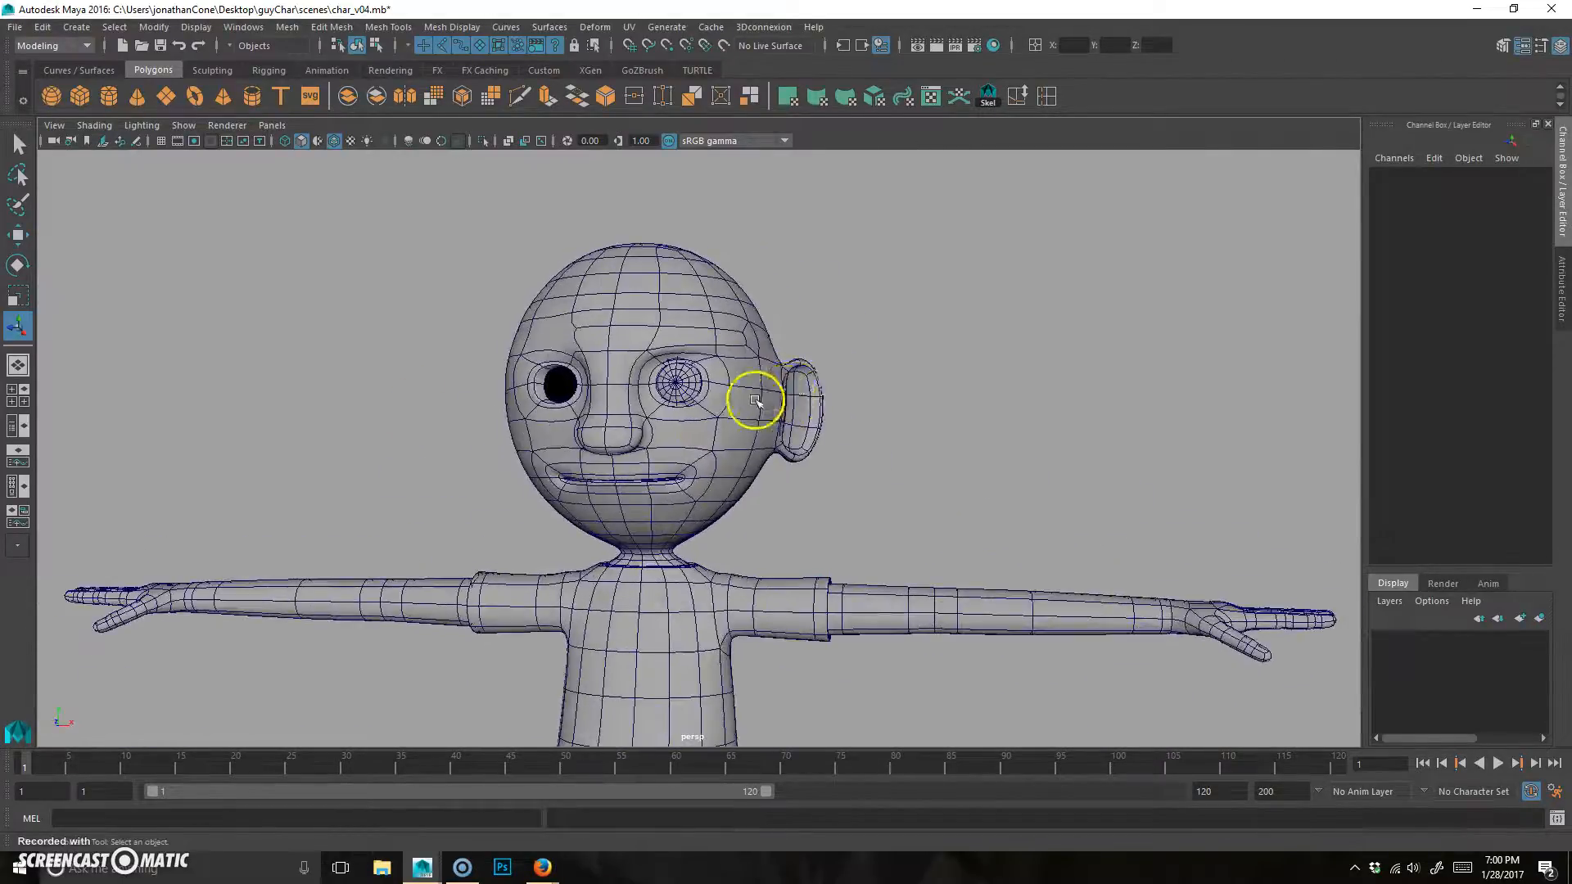
Select the character's body mesh and switch it to its unsmoothed low-poly display
left_click(768, 409)
key("1")
right_click_drag(769, 438, 792, 469, "alt")
middle_click_drag(792, 469, 825, 435, "alt")
left_click_drag(720, 440, 748, 438, "alt")
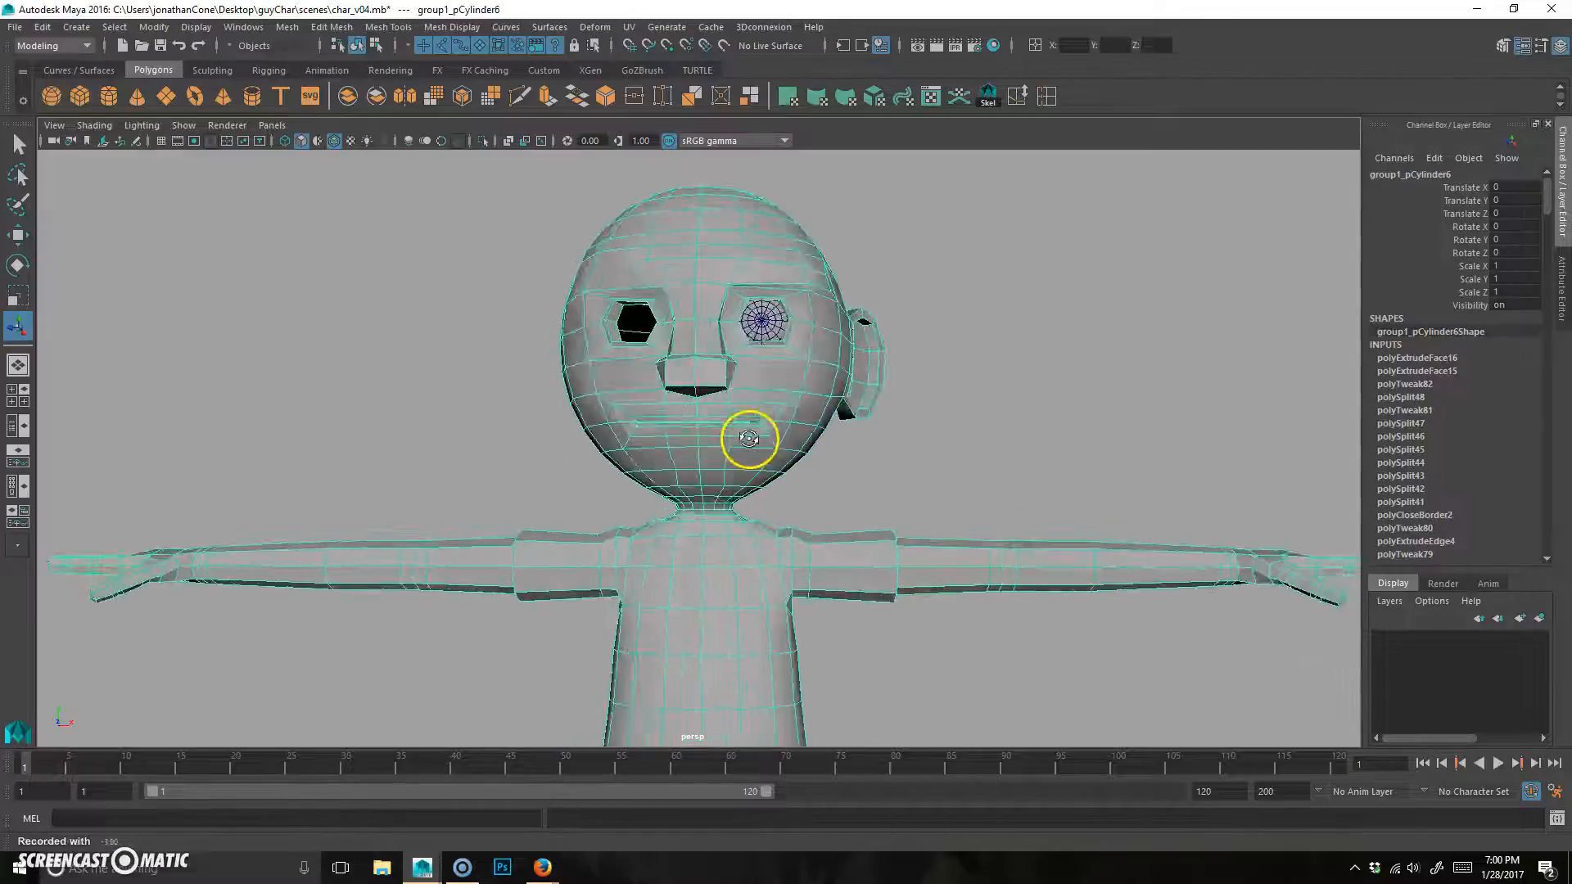
right_click_drag(729, 439, 756, 435, "alt")
right_click_drag(725, 331, 686, 458)
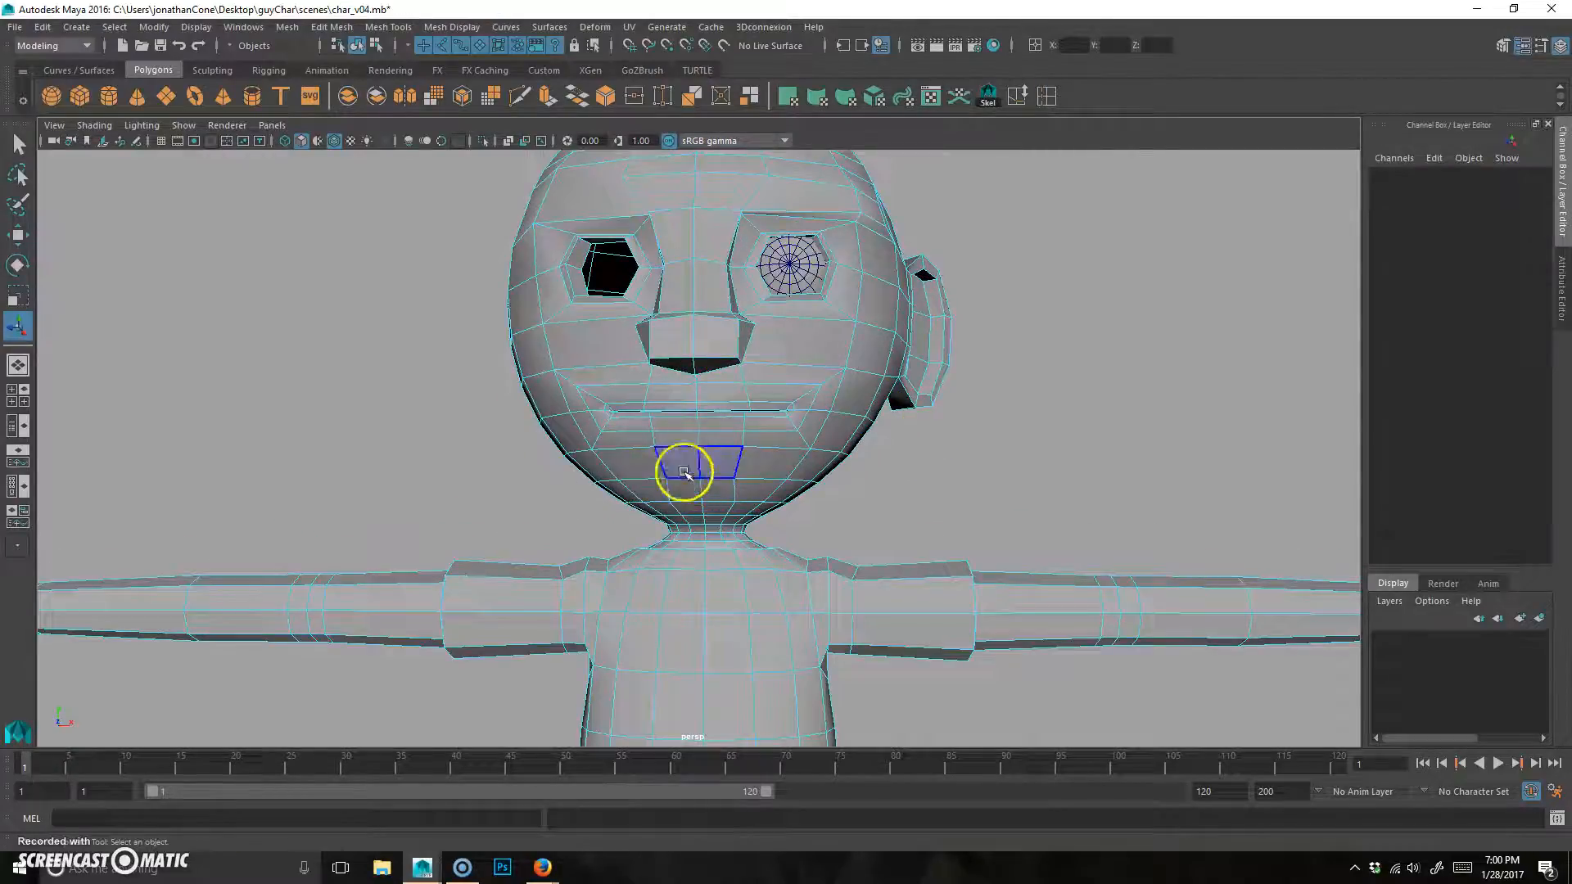
left_click(681, 467)
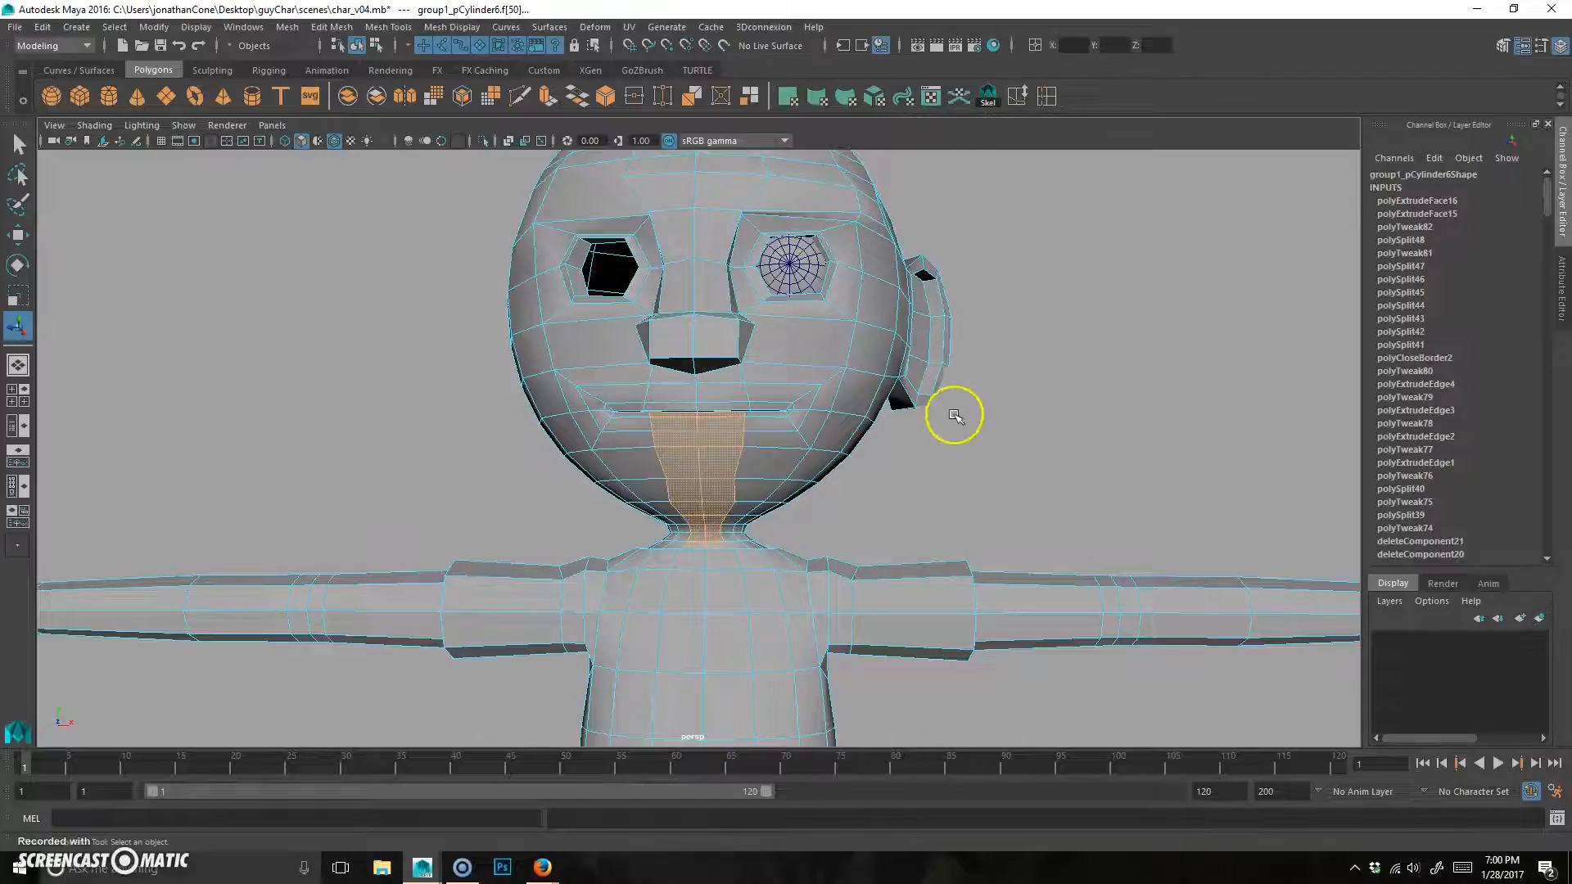
left_click(898, 442)
left_click(679, 598)
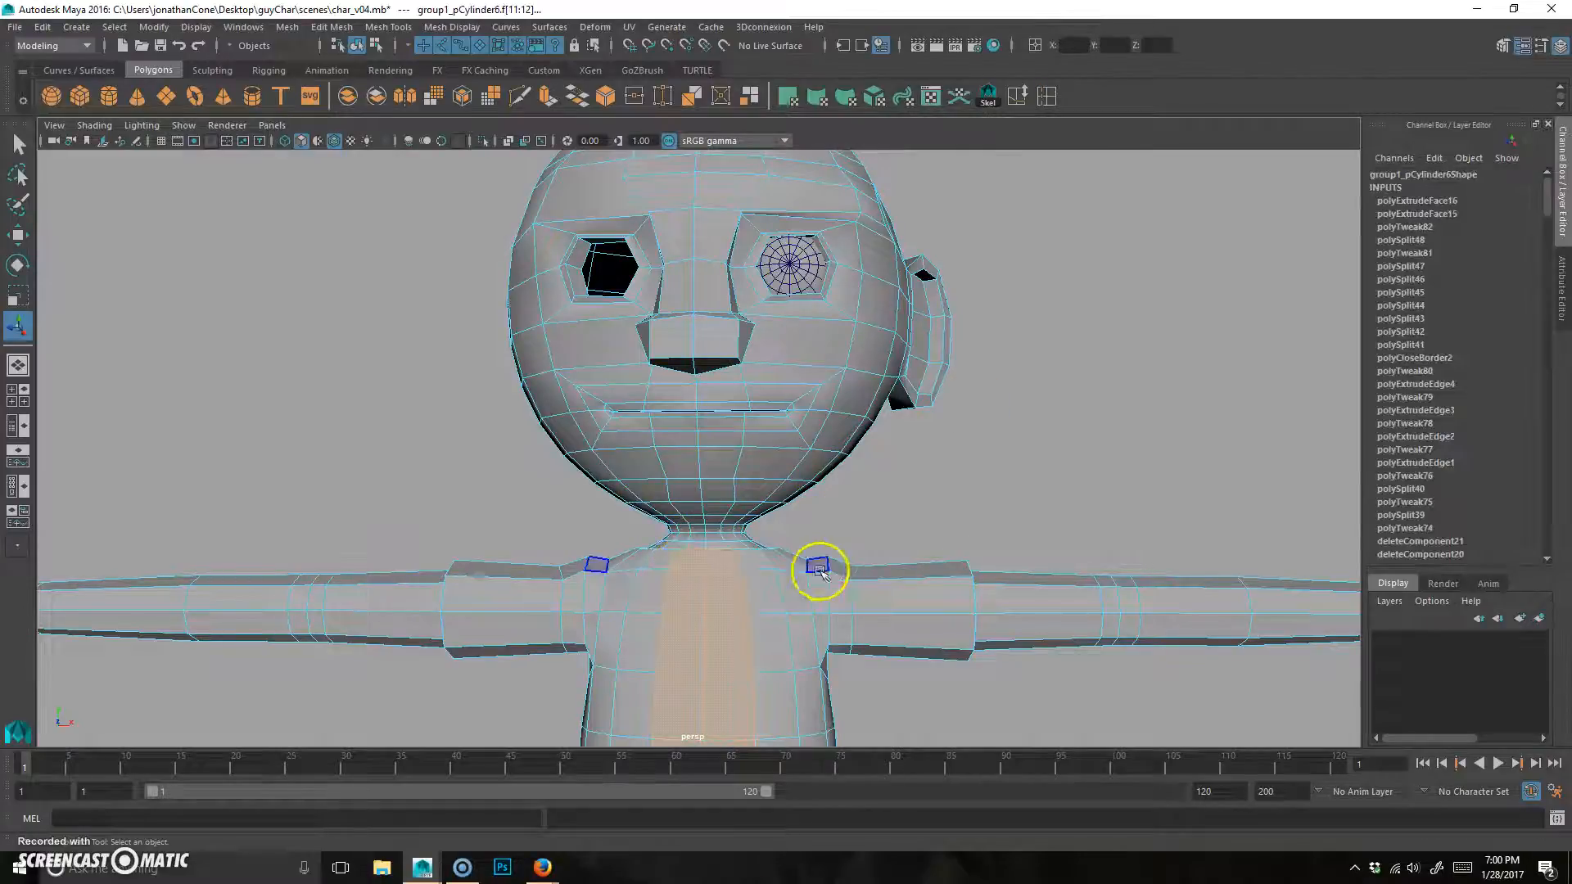
left_click(1040, 404)
right_click_drag(695, 435, 831, 352)
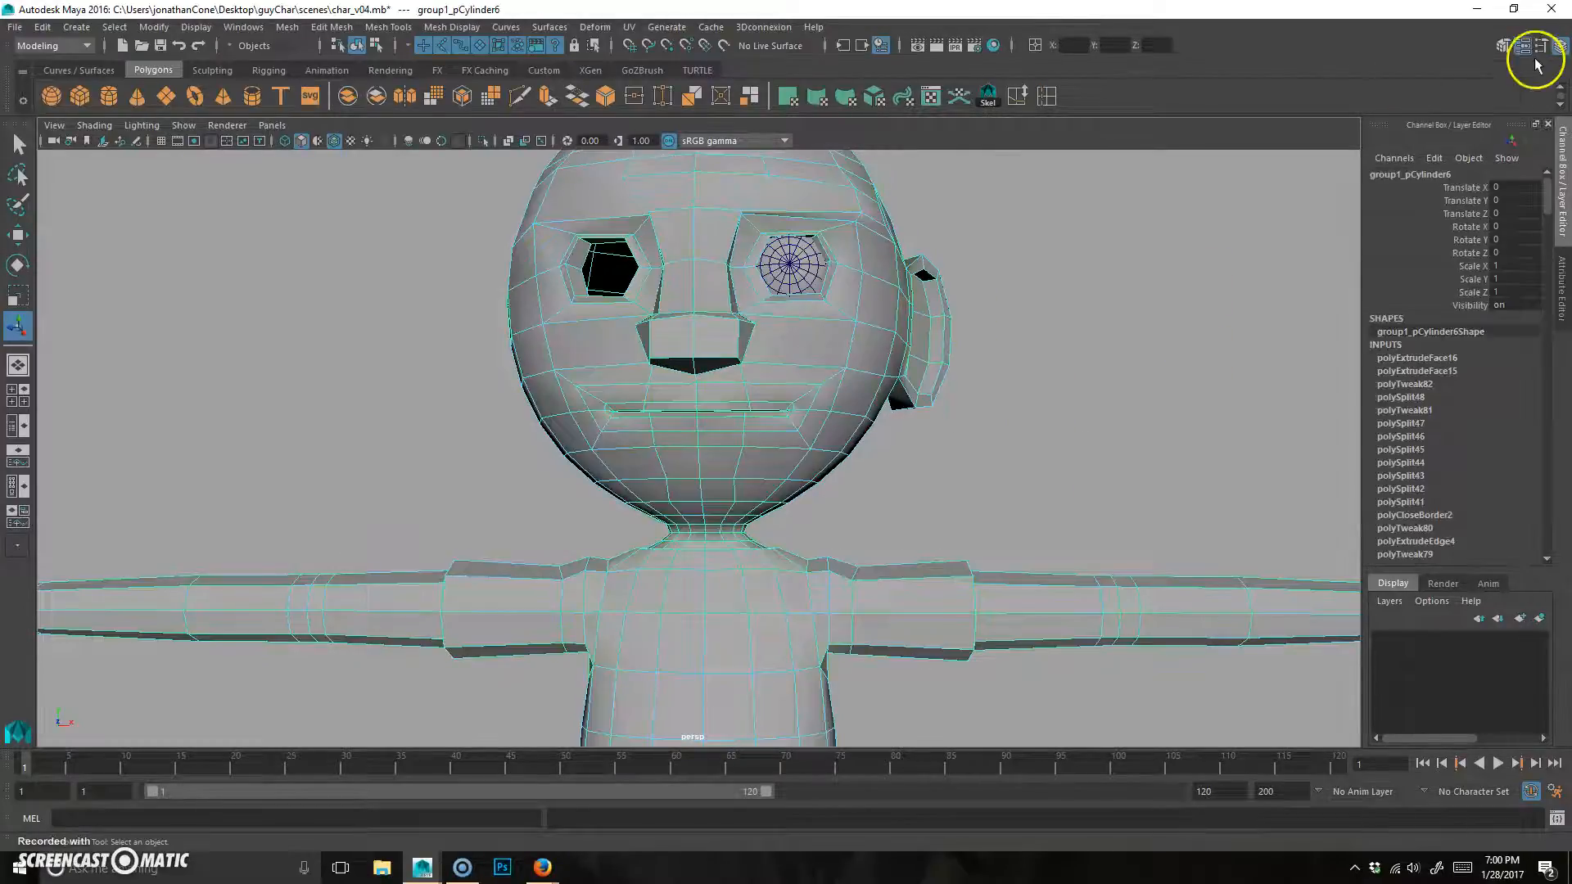
left_click(1514, 47)
left_click(1415, 367)
left_click(1445, 370)
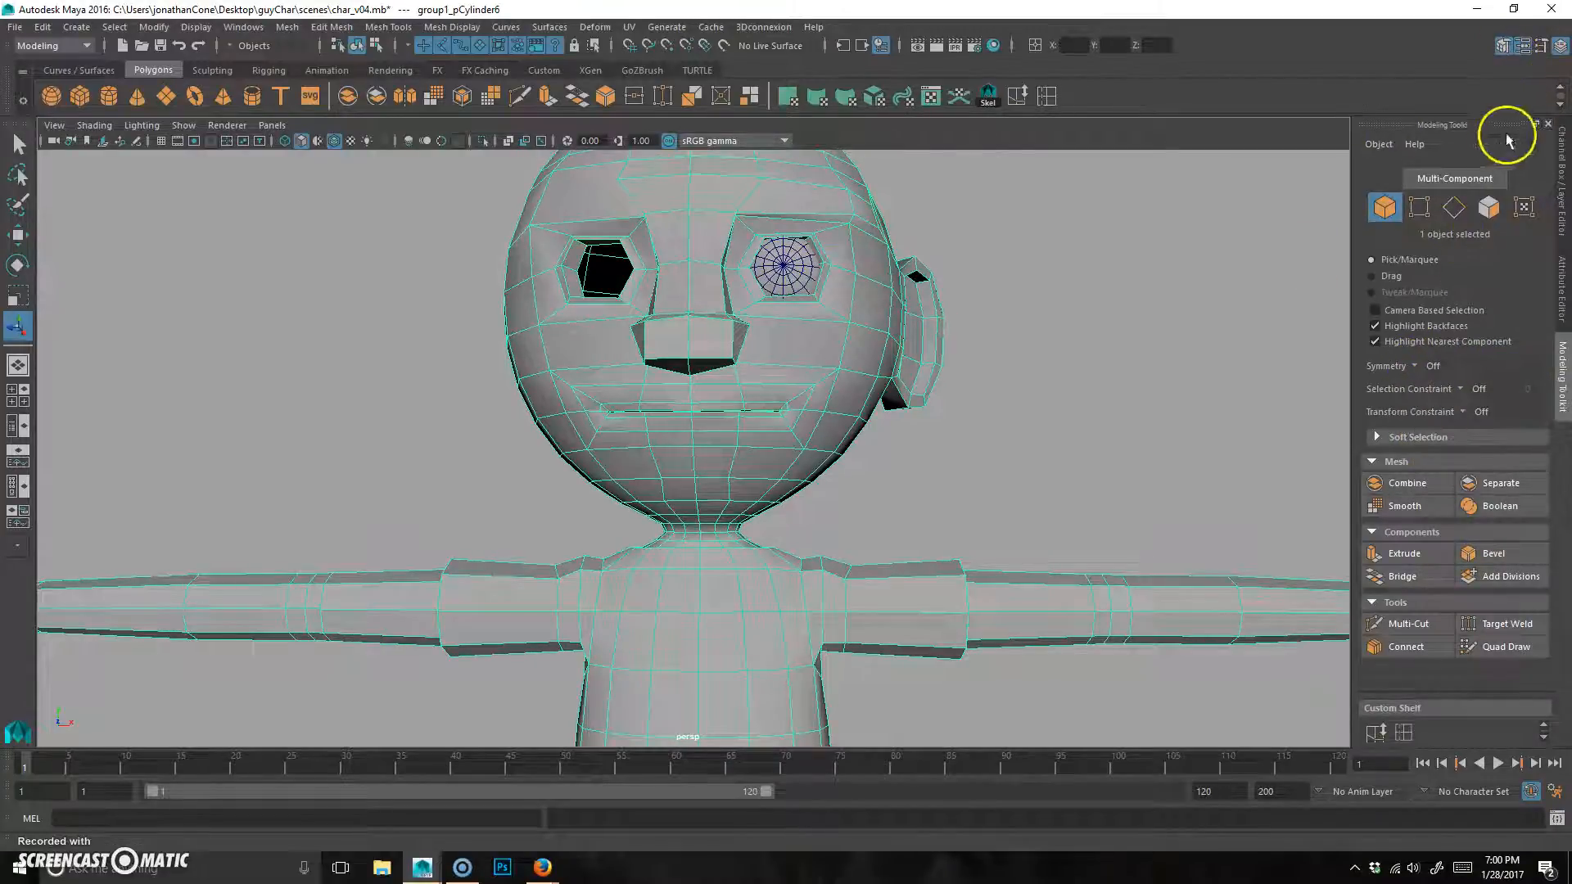
left_click(1520, 47)
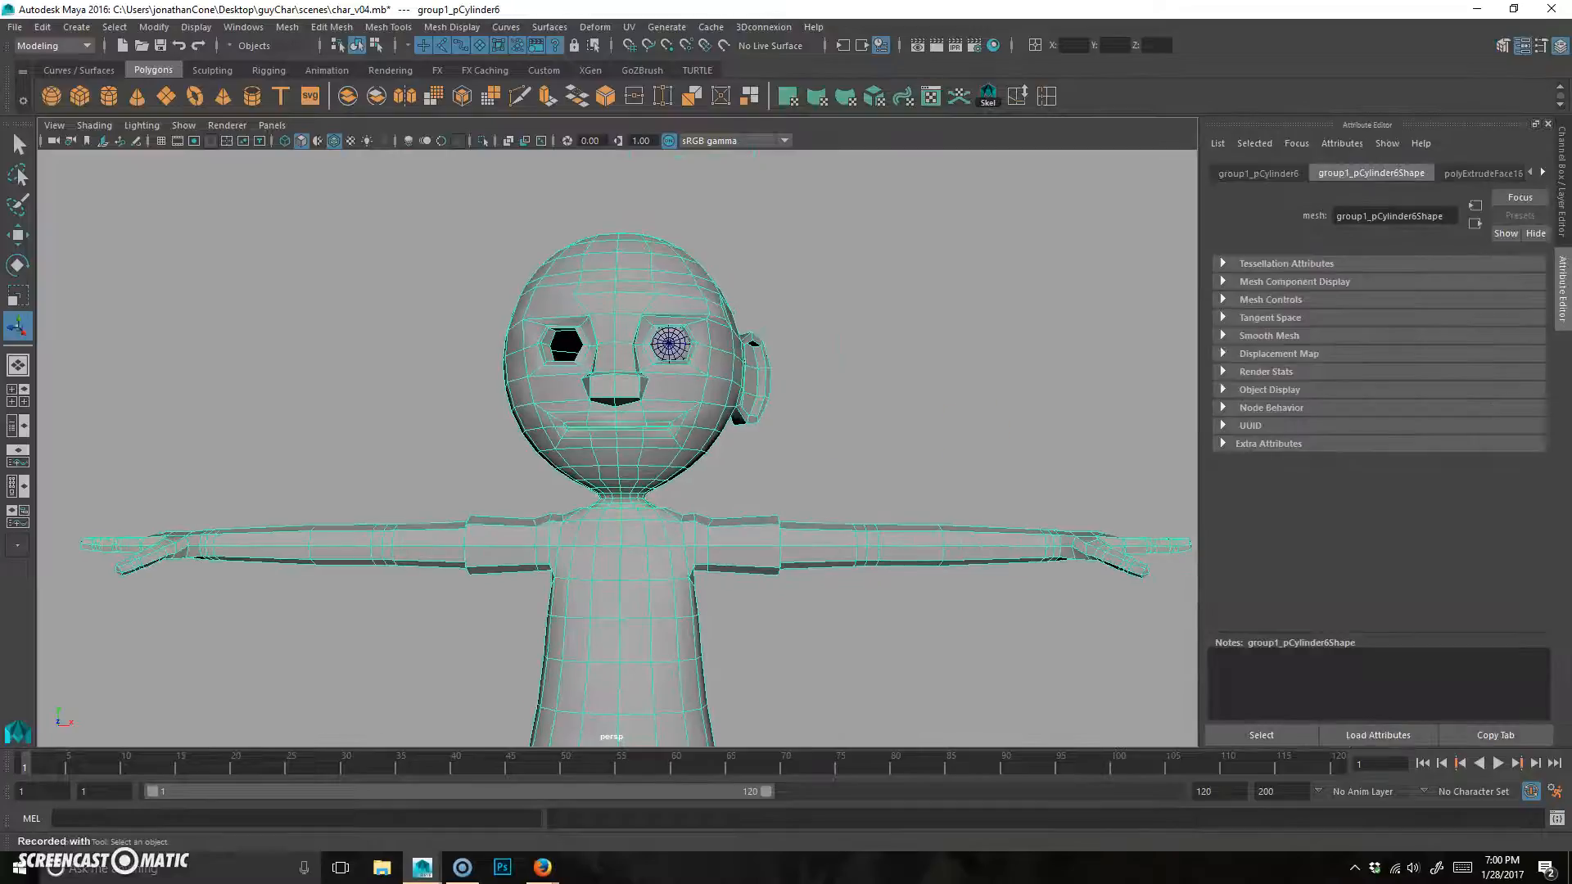
left_click(1504, 46)
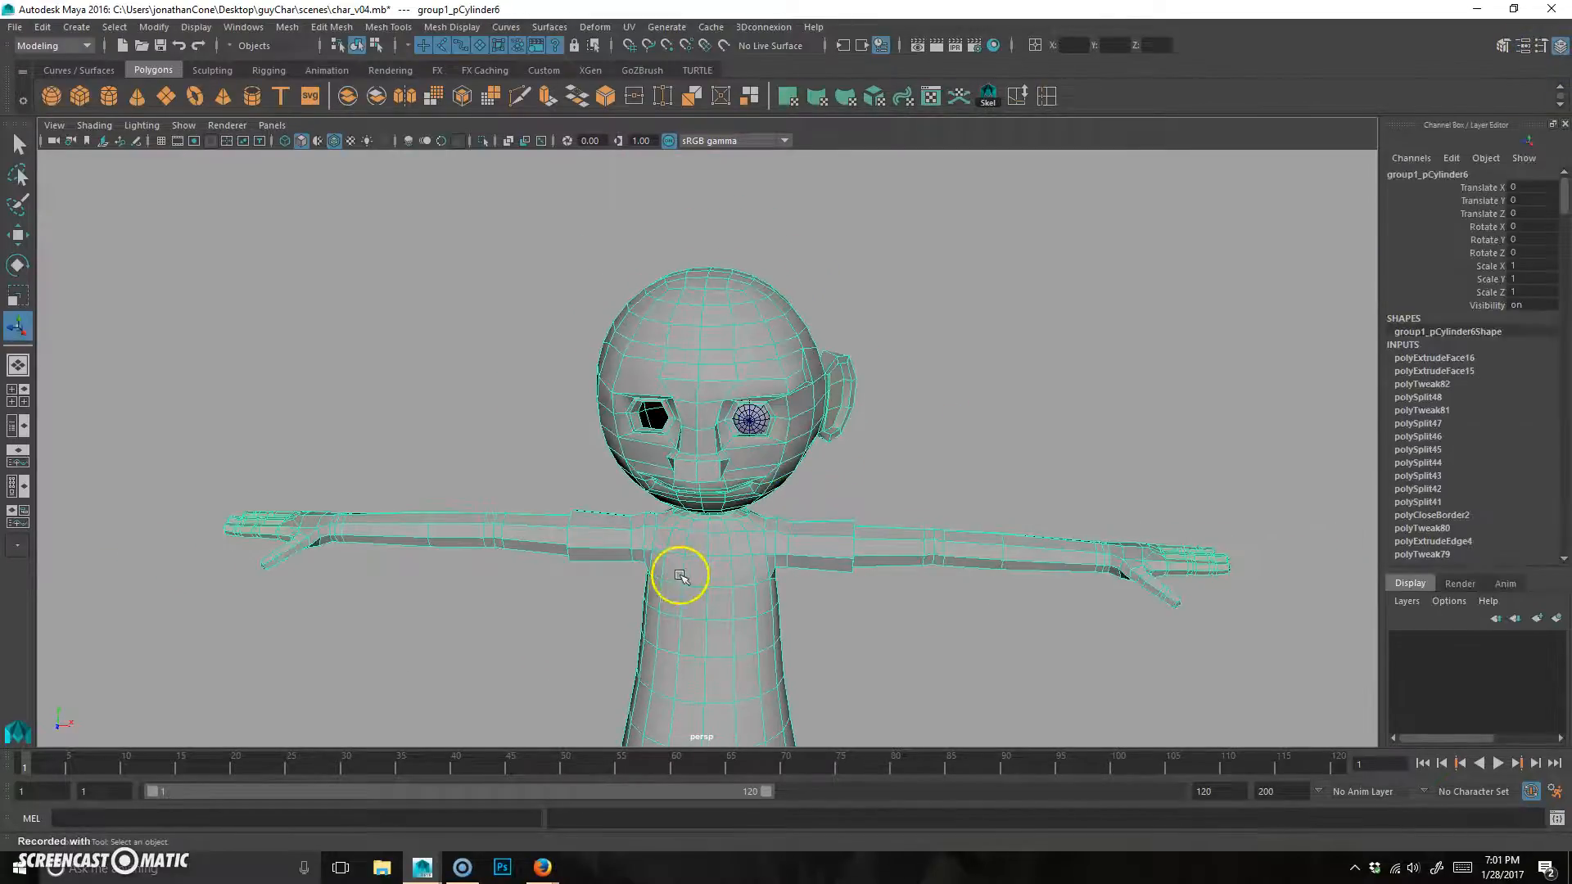
Select all faces on the earless half of the body, using the front view, and delete them
key("F11")
left_click(692, 602)
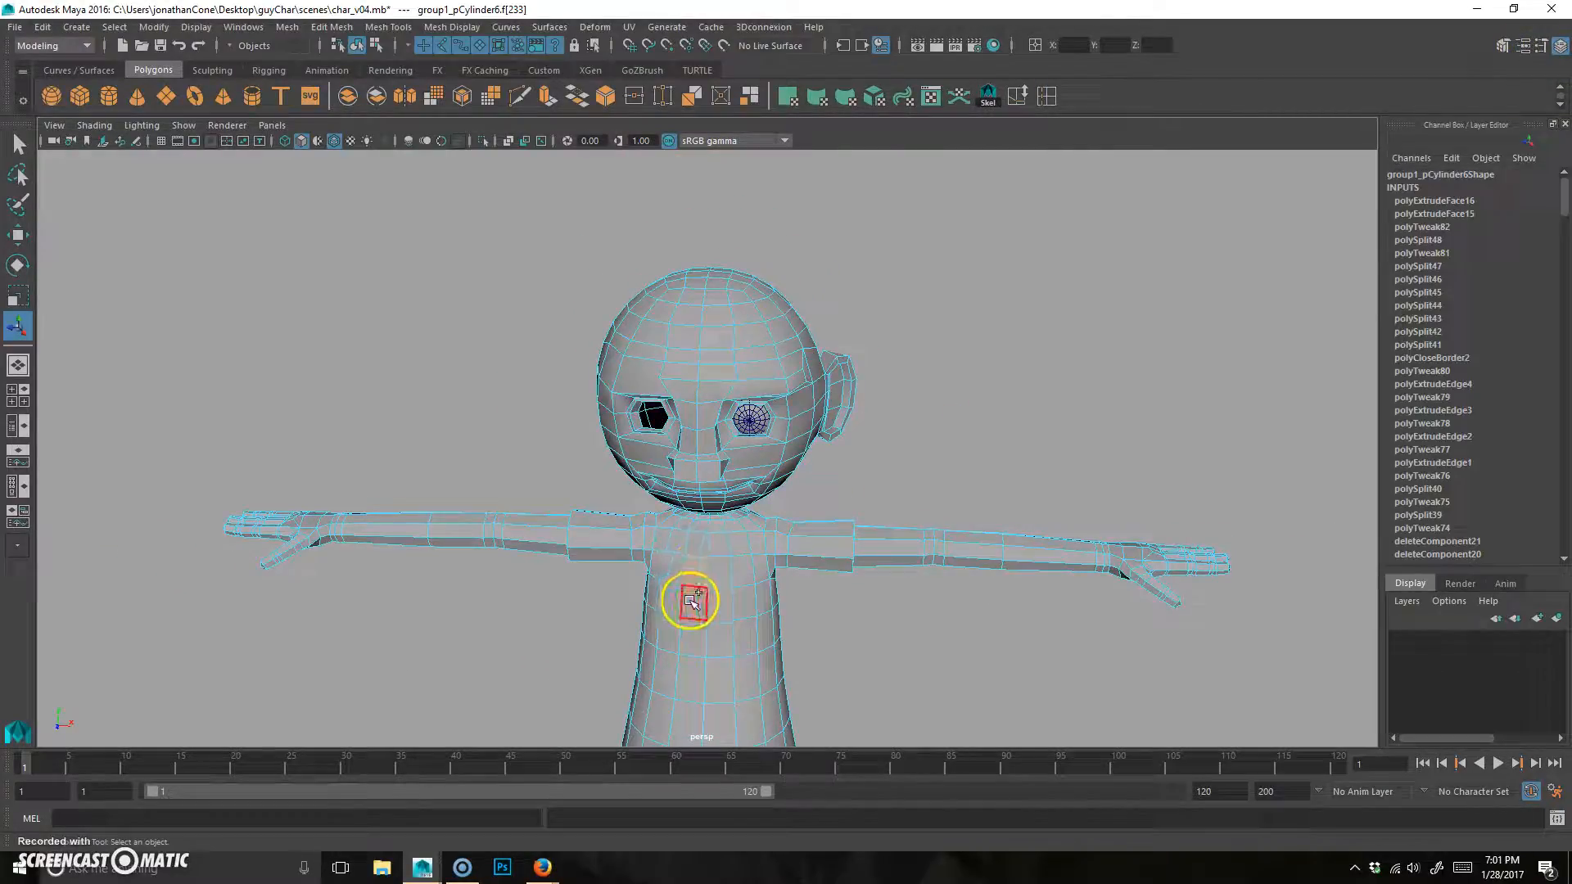
scroll(800, 610, "down", 2)
middle_click_drag(800, 607, 789, 425, "alt")
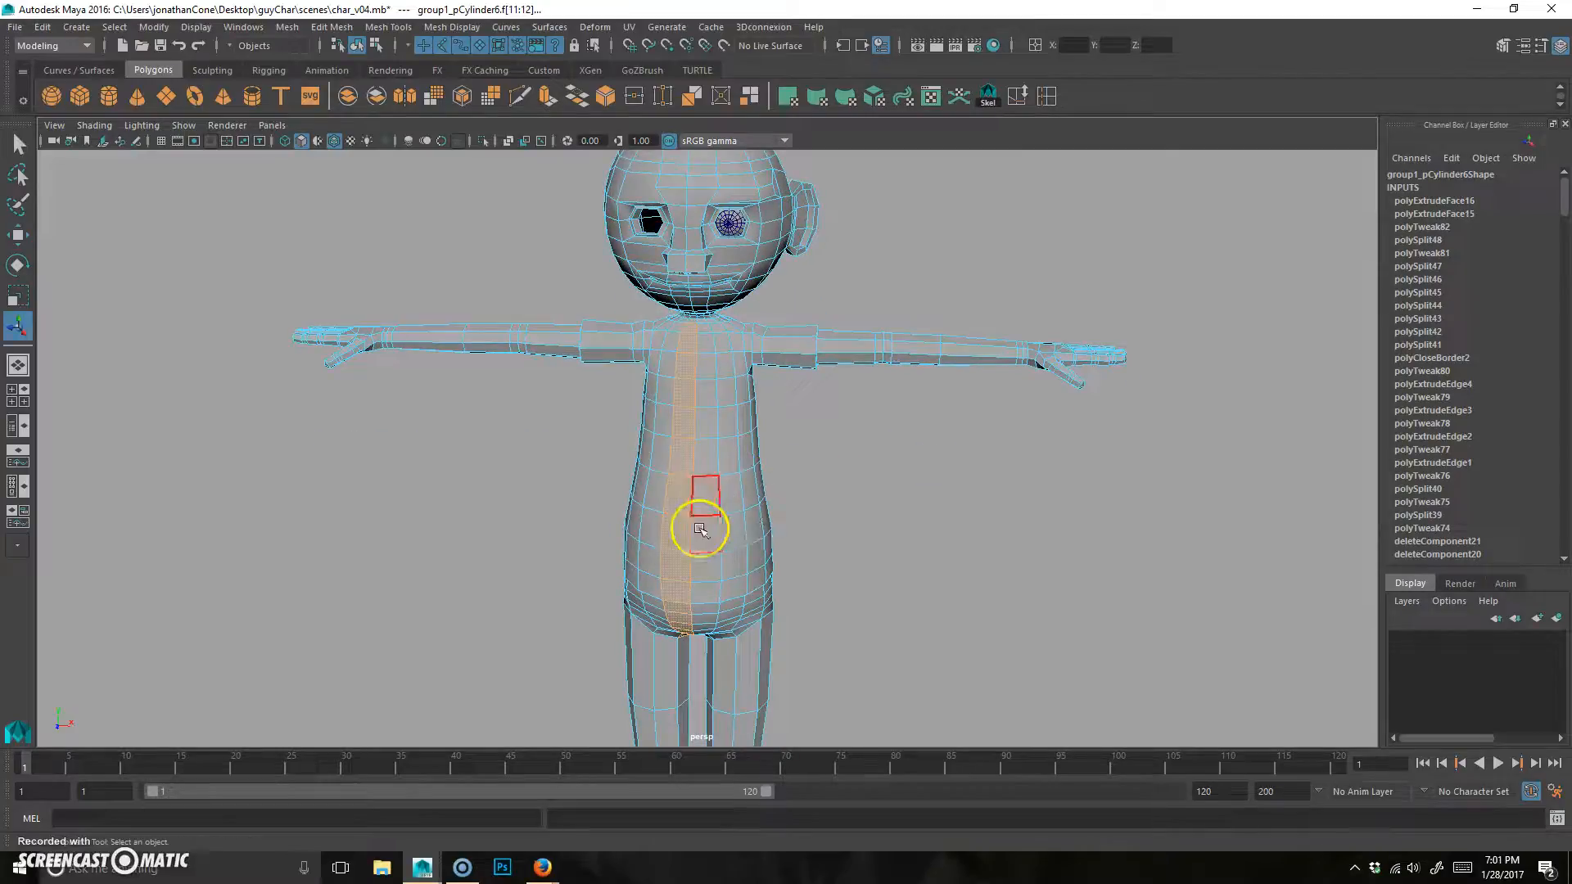
key("space")
key("space")
right_click_drag(603, 508, 56, 537, "alt")
middle_click_drag(605, 482, 556, 336, "alt")
right_click_drag(634, 331, 460, 319, "alt")
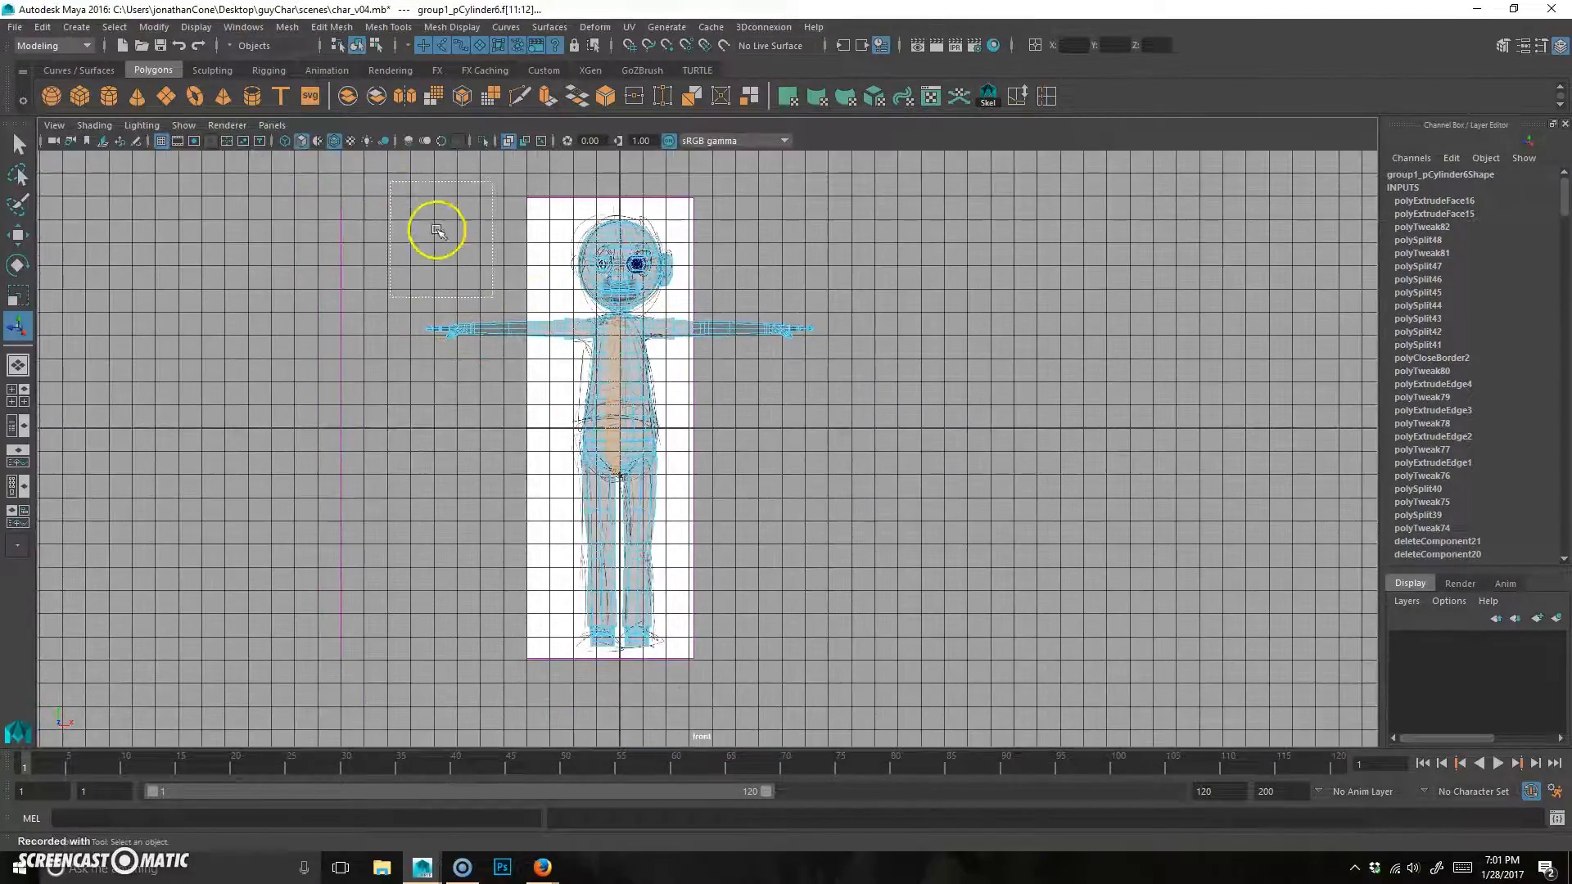
left_click_drag(615, 758, 615, 758)
right_click_drag(491, 393, 762, 319, "alt")
middle_click_drag(762, 319, 811, 571, "alt")
right_click_drag(234, 528, 960, 385, "alt")
key("Delete")
key("space")
key("space")
Select the open border edges along the middle of the half body and align them to the centre grid line in the front view
left_click_drag(788, 494, 851, 440, "alt")
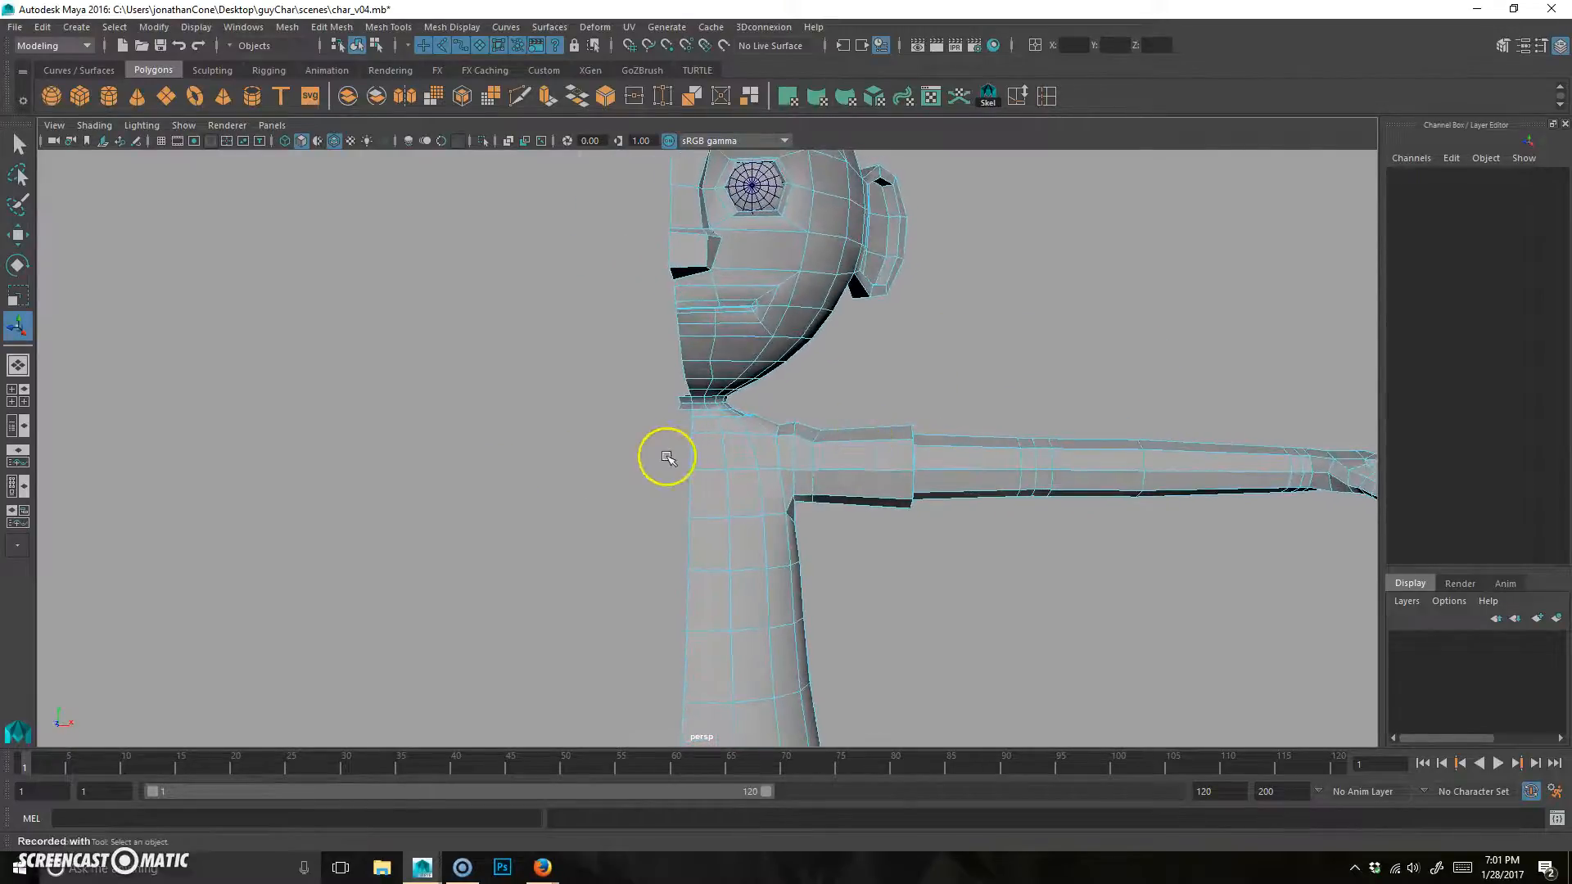
left_click_drag(708, 525, 764, 309, "alt")
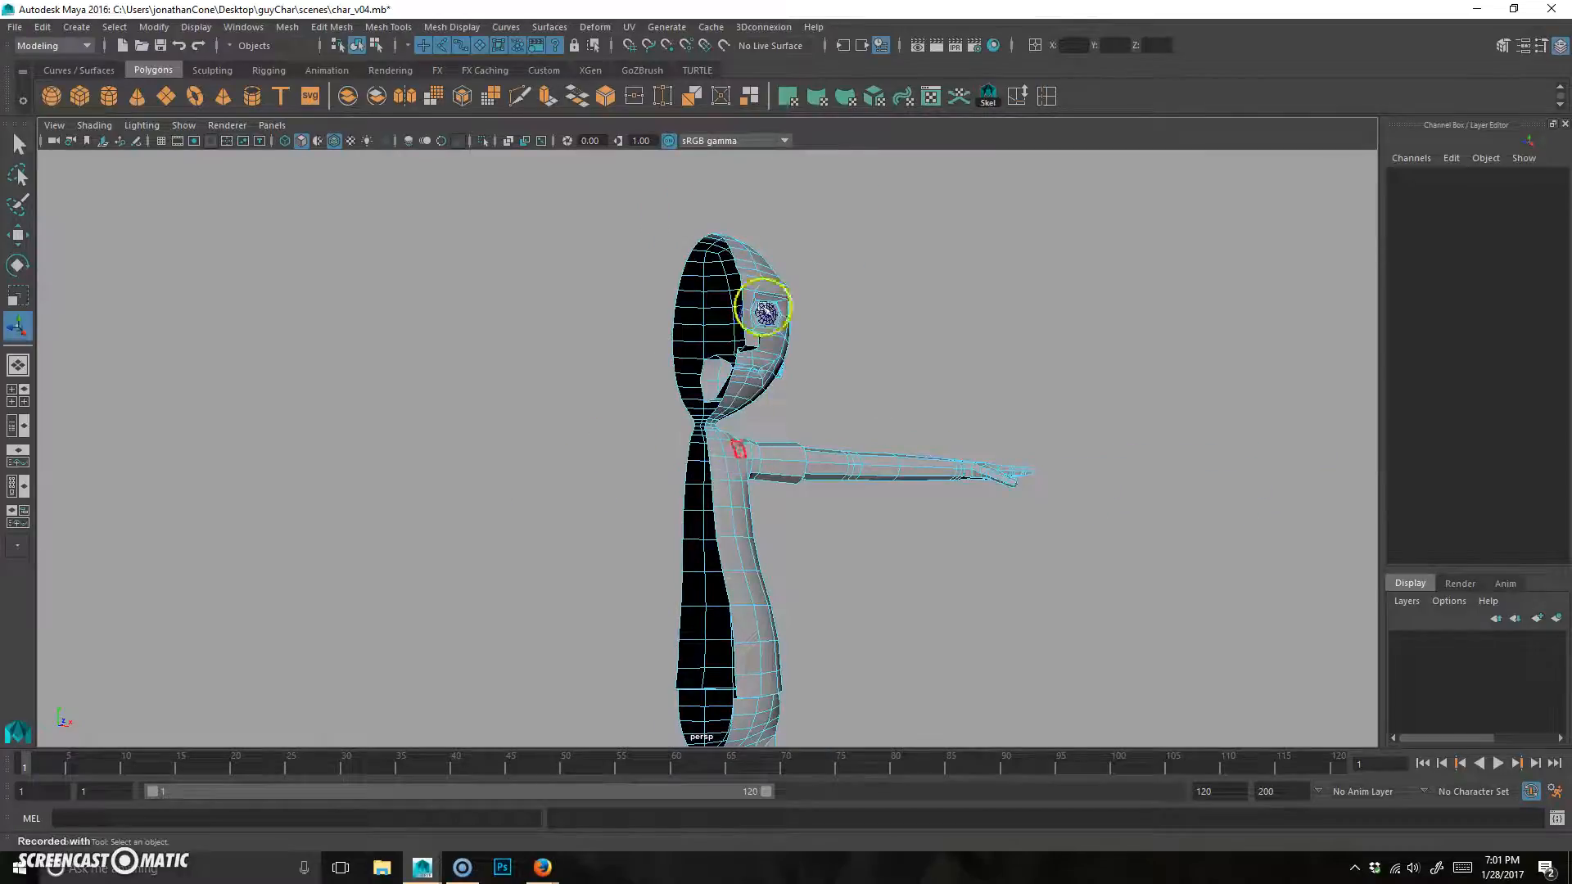
double_click(739, 268)
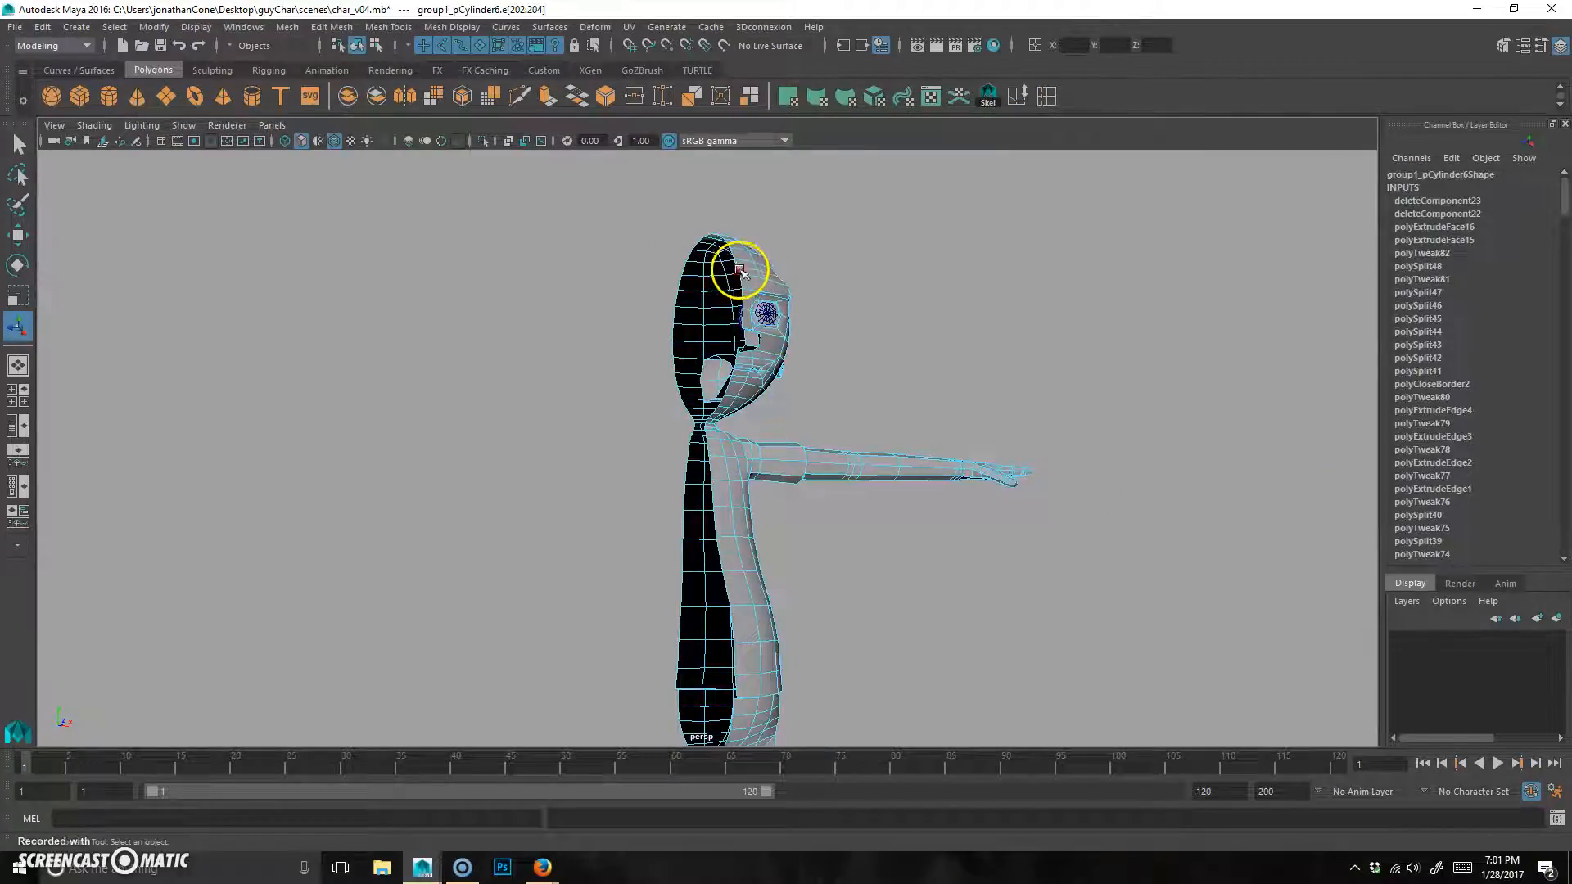
right_click_drag(863, 513, 810, 581, "alt")
middle_click_drag(810, 581, 800, 386, "alt")
right_click_drag(711, 429, 744, 446, "alt")
middle_click_drag(745, 446, 710, 554, "alt")
key("r")
left_click_drag(831, 419, 772, 396, "alt")
key("space")
key("space")
middle_click_drag(491, 530, 490, 393, "alt")
right_click_drag(579, 396, 636, 403, "alt")
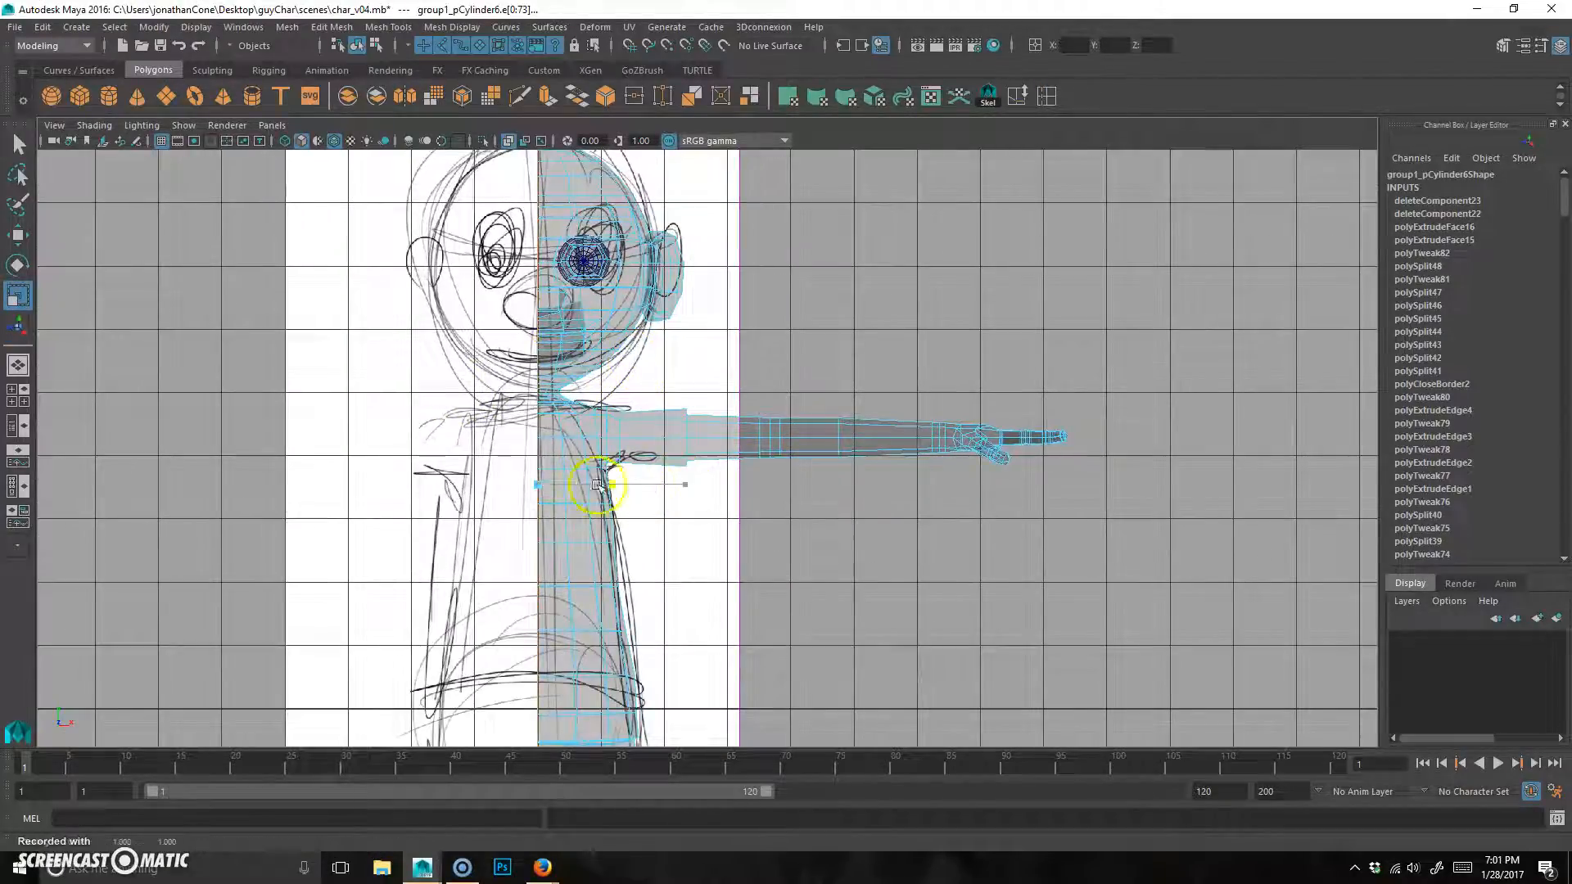
key("w")
left_click(686, 485)
middle_click_drag(596, 475, 651, 475, "alt")
Set the half body's pivot on the centre line and duplicate it as a mirrored copy with Scale X -1
key("F8")
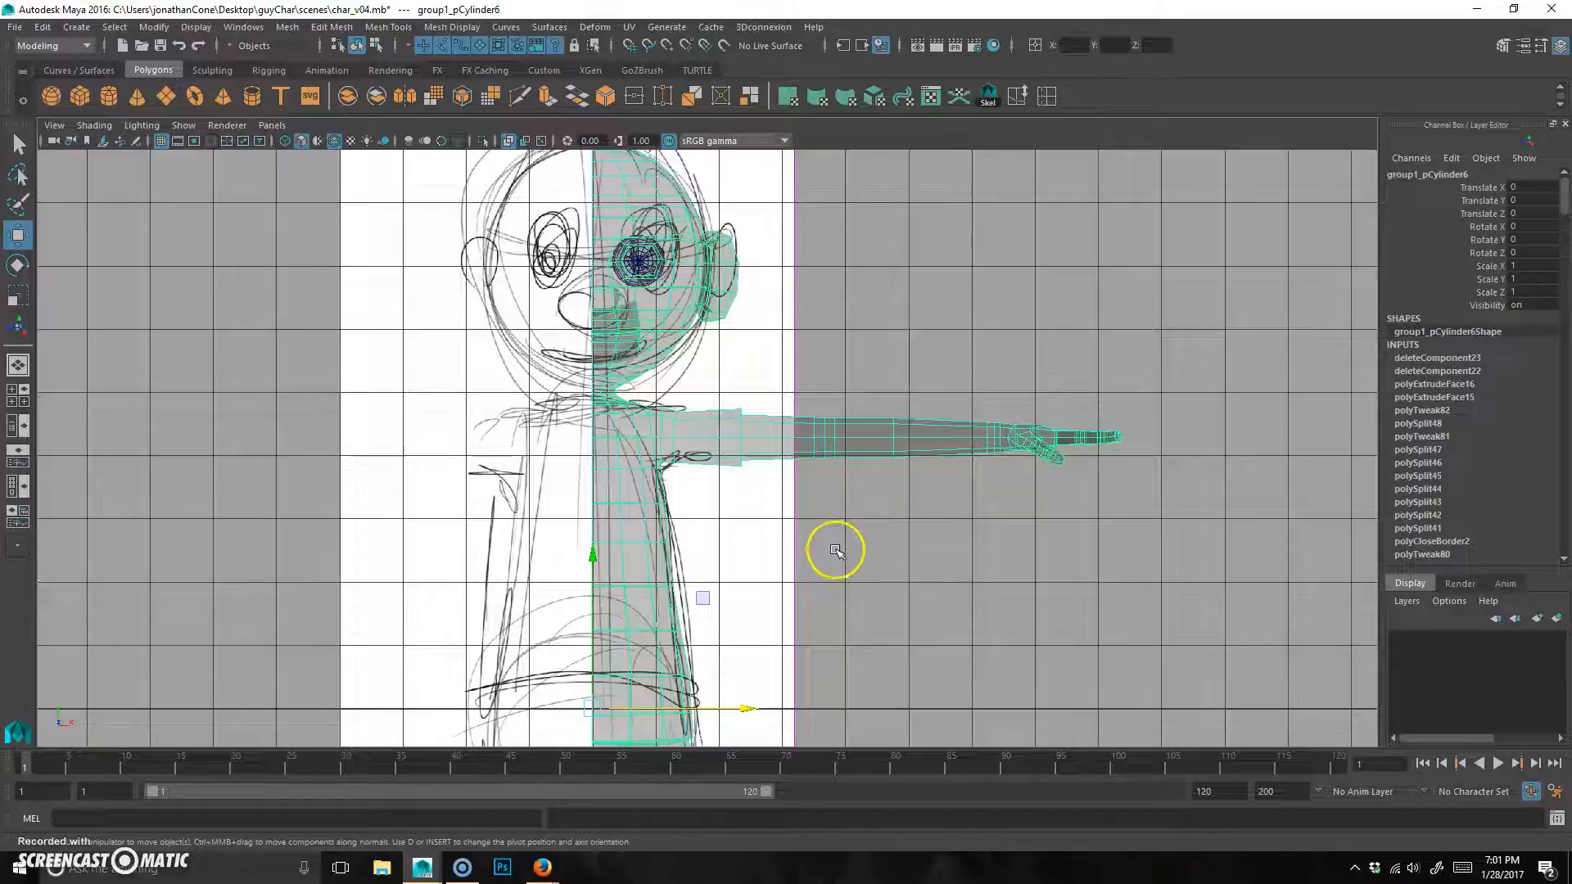
key("d")
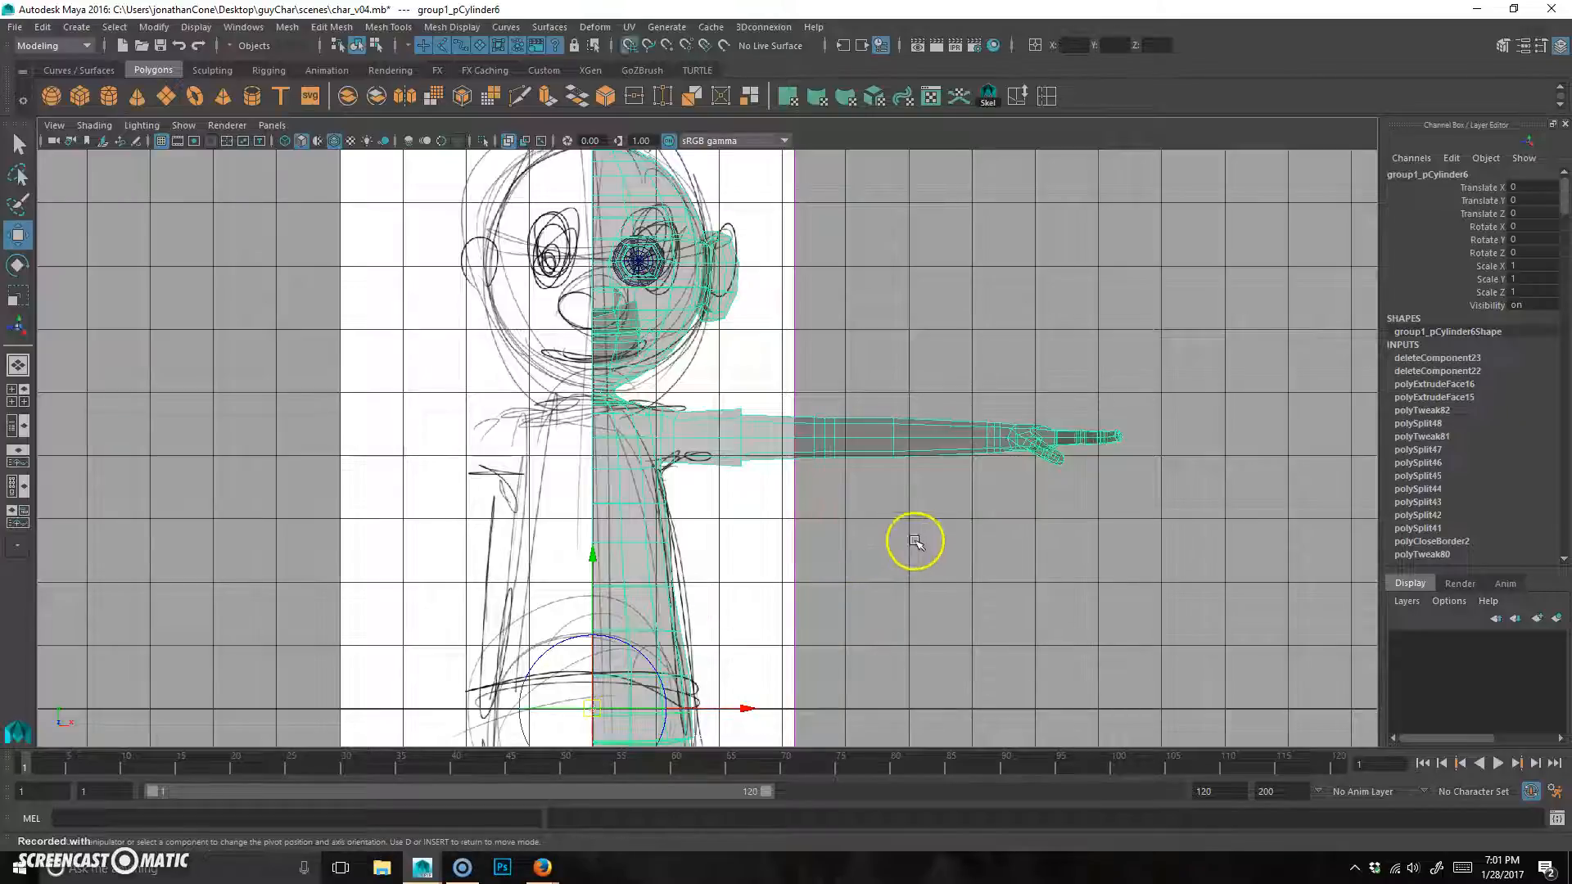
left_click_drag(748, 708, 575, 724)
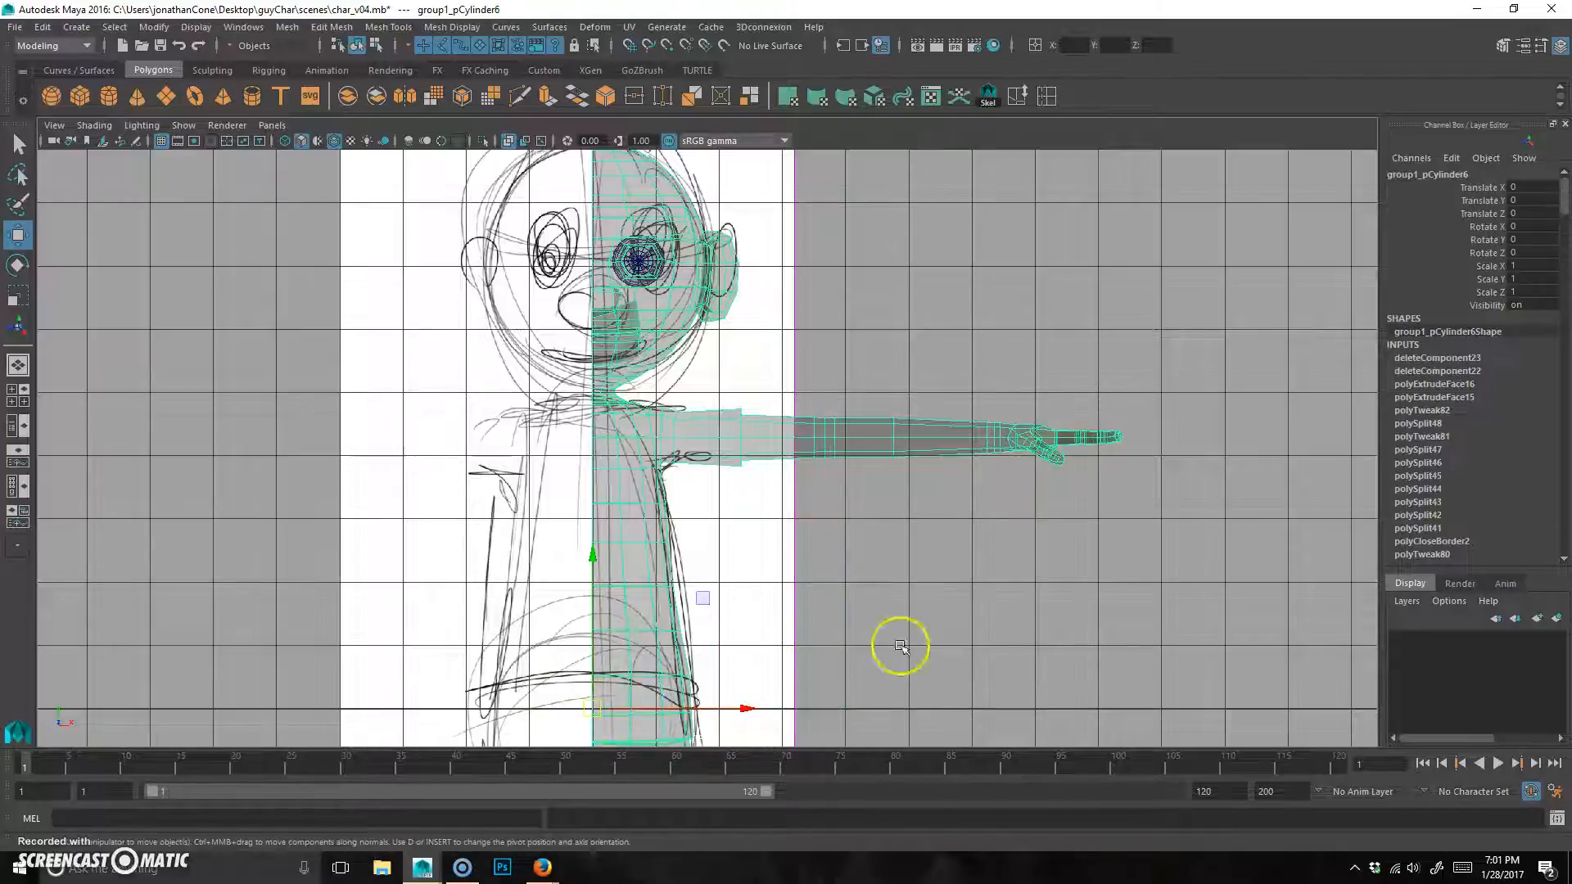
key("ctrl+shift+d")
key("space")
key("space")
left_click_drag(943, 405, 936, 407, "alt")
Combine the two body halves into one mesh and merge all its vertices with a distance threshold of 0.001
left_click_drag(650, 447, 820, 364)
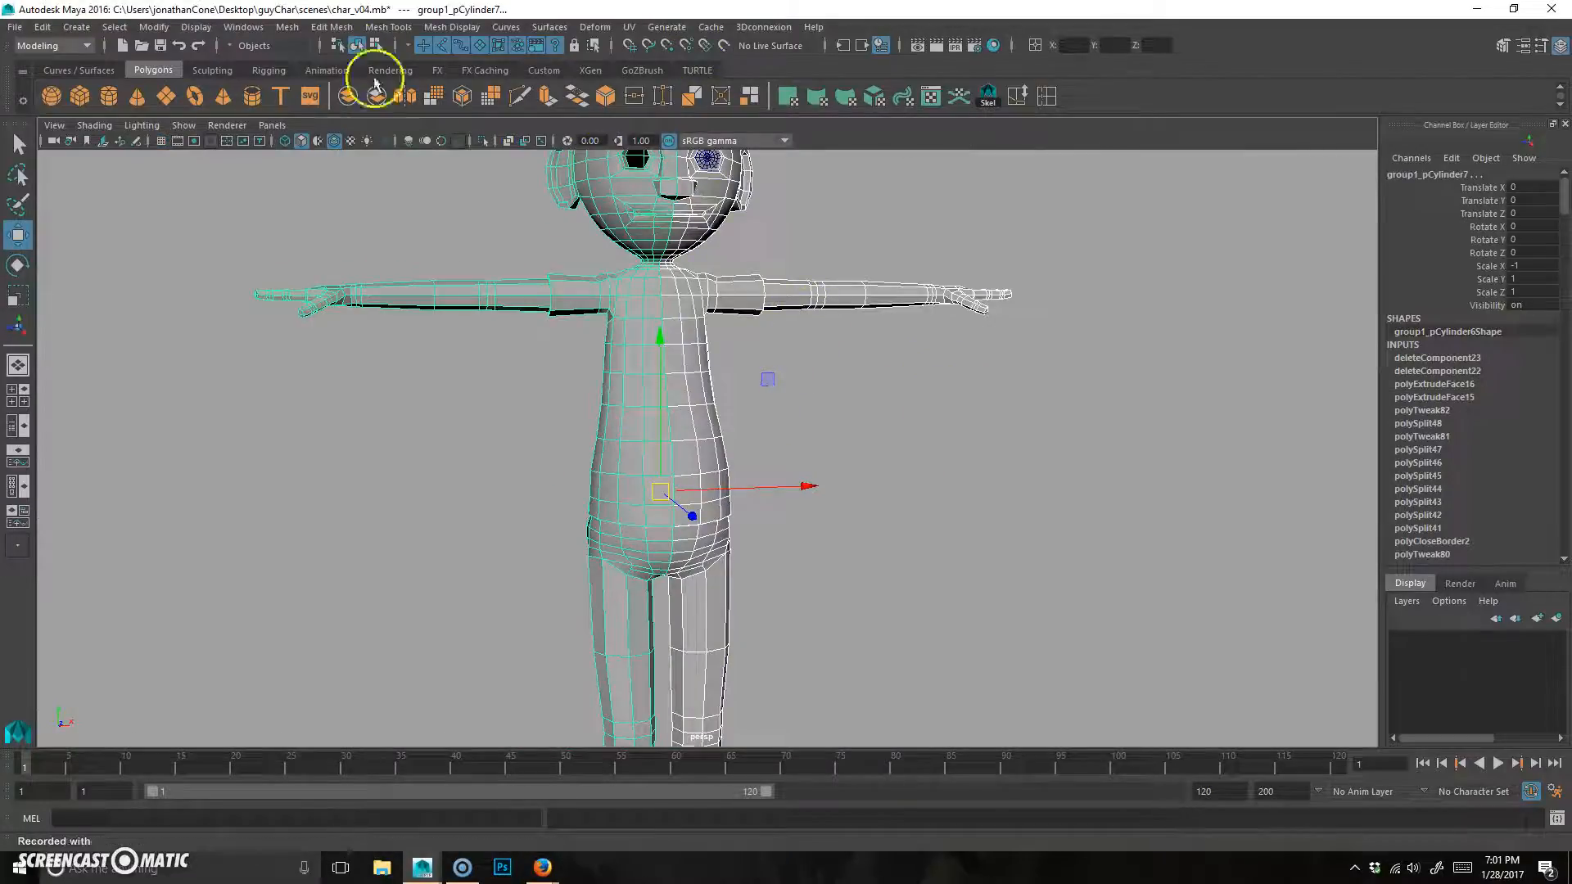
left_click(356, 98)
right_click_drag(856, 407, 707, 449, "alt")
left_click_drag(705, 470, 695, 451, "alt")
right_click_drag(693, 449, 581, 443)
right_click_drag(753, 494, 565, 632, "alt")
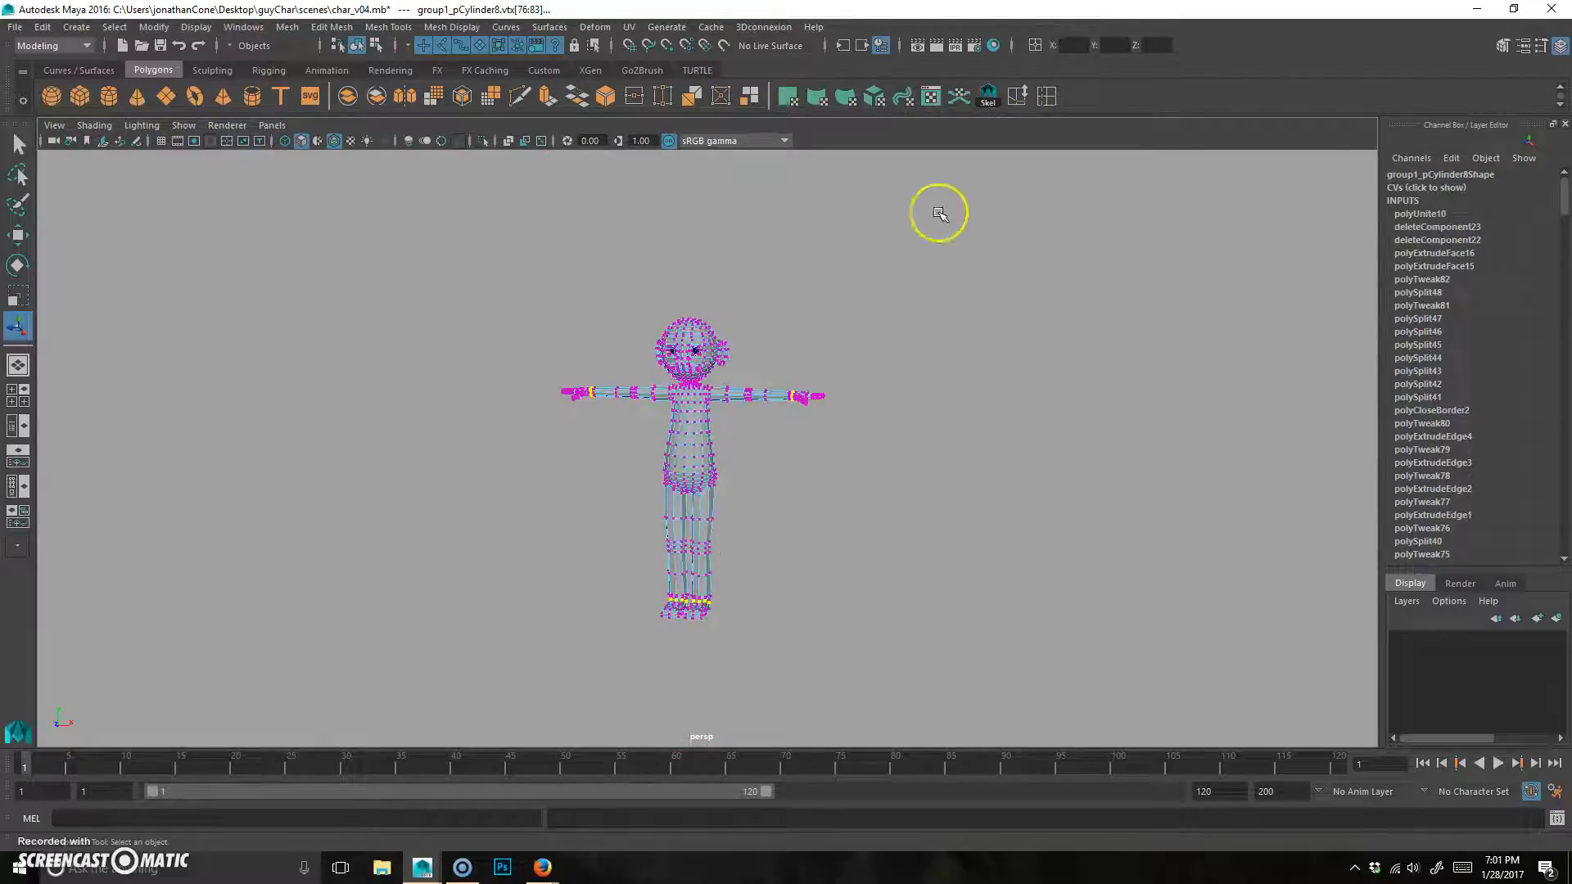
left_click_drag(536, 649, 932, 213)
left_click(332, 27)
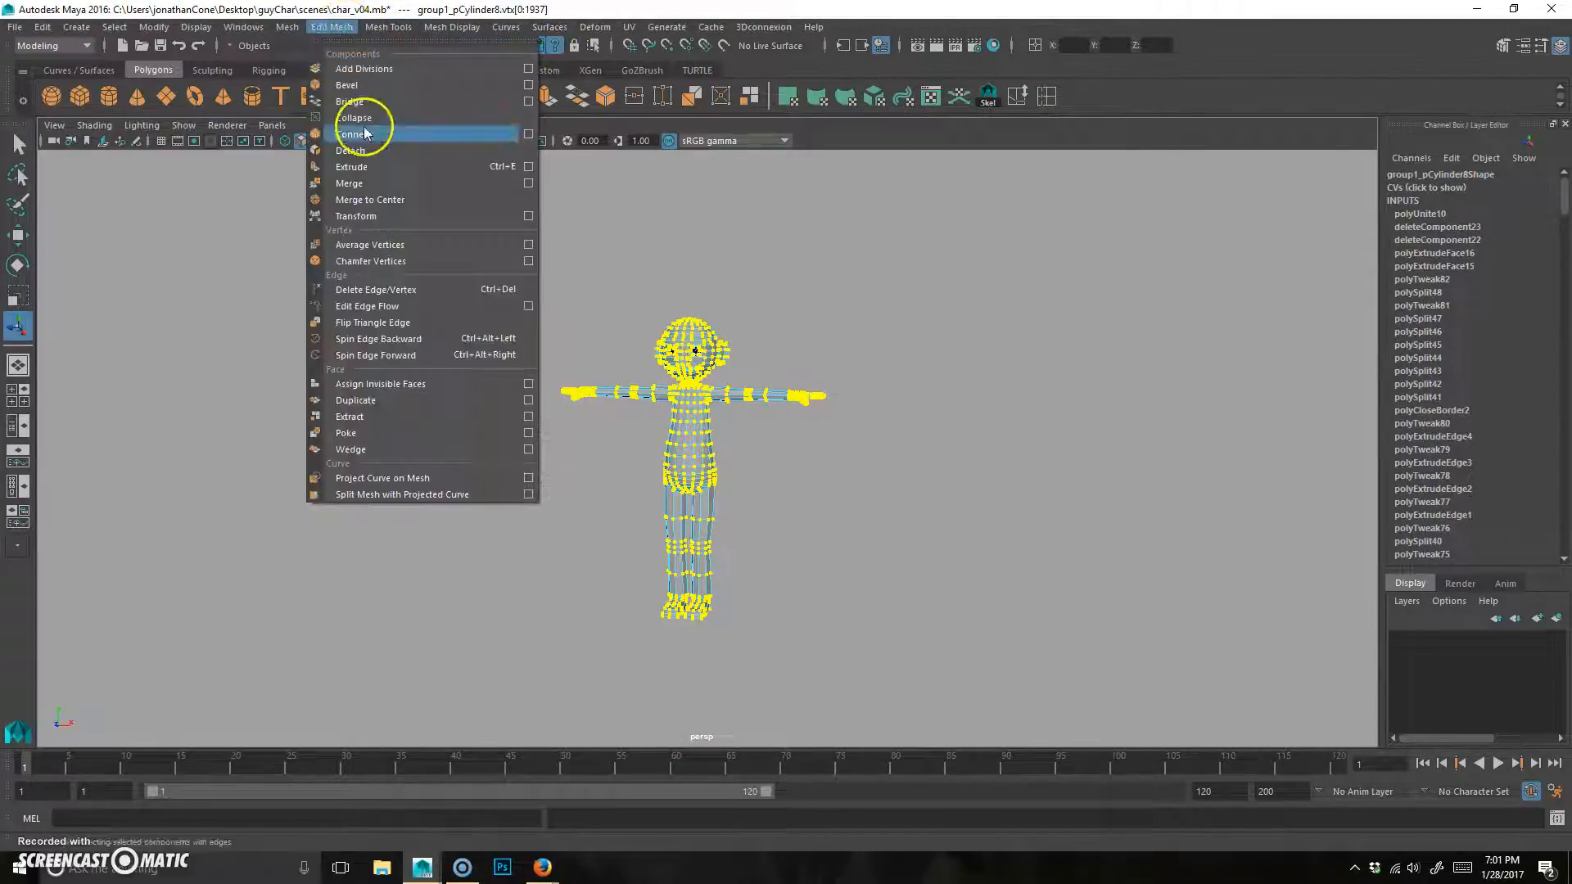
left_click(358, 185)
Examine the merged centre seam along the head and torso, and return to object mode
right_click_drag(474, 425, 1018, 344, "alt")
middle_click_drag(823, 234, 838, 445, "alt")
left_click_drag(704, 581, 685, 385, "alt")
right_click_drag(696, 344, 1231, 434, "alt")
middle_click_drag(723, 319, 731, 369, "alt")
right_click_drag(585, 296, 819, 282, "alt")
middle_click_drag(702, 215, 728, 369, "alt")
right_click_drag(1003, 403, 728, 408, "alt")
right_click_drag(816, 473, 860, 449)
left_click_drag(932, 490, 979, 509, "alt")
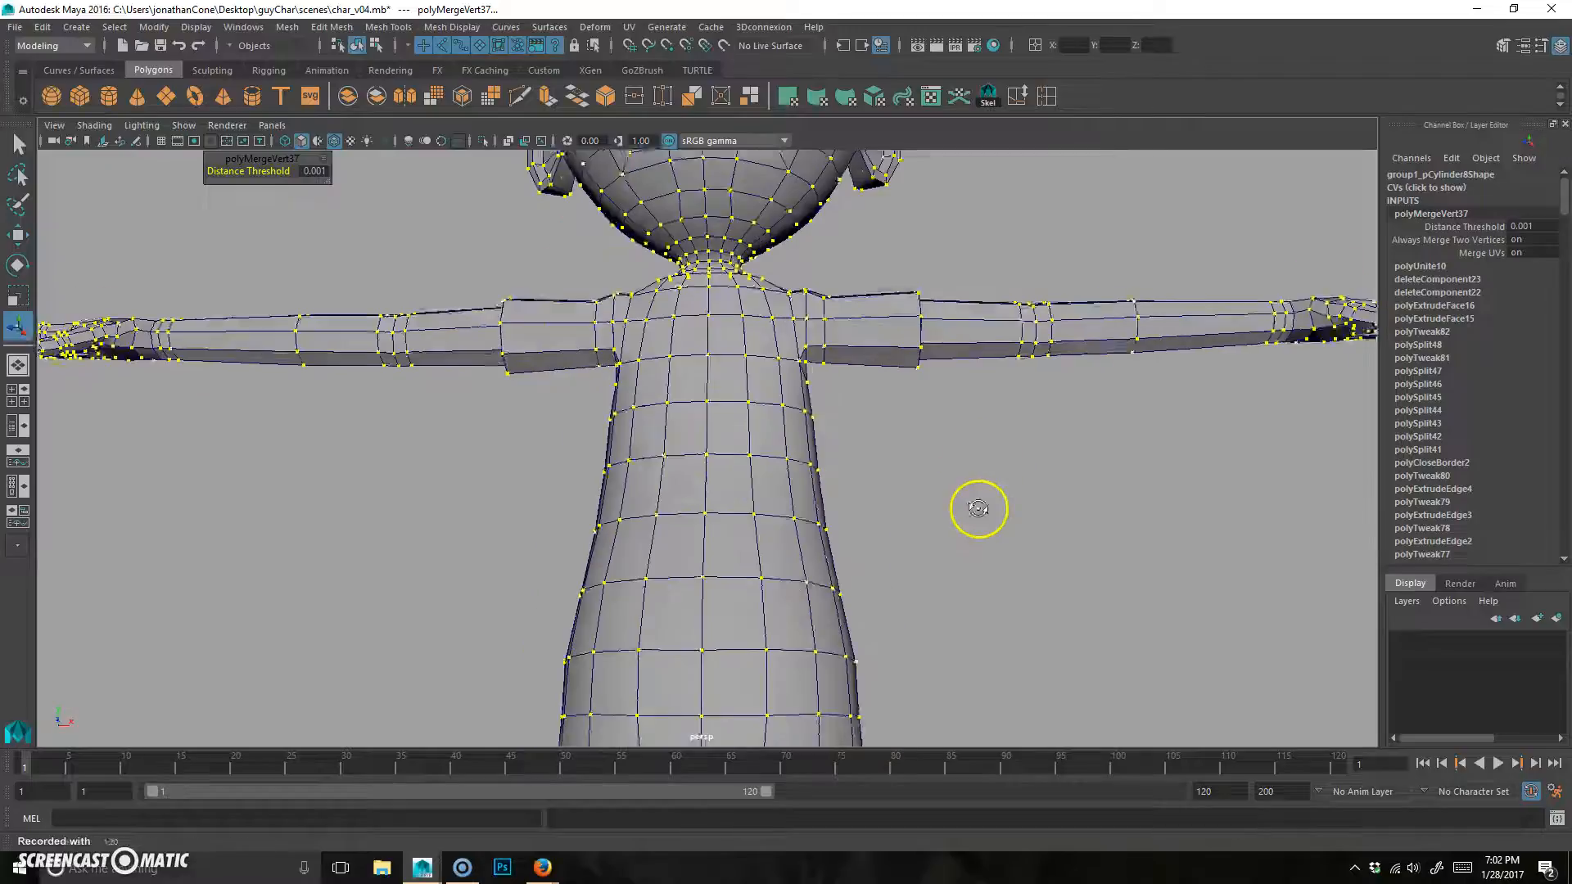
left_click(1028, 460)
left_click(695, 490)
right_click_drag(1024, 418, 754, 470, "alt")
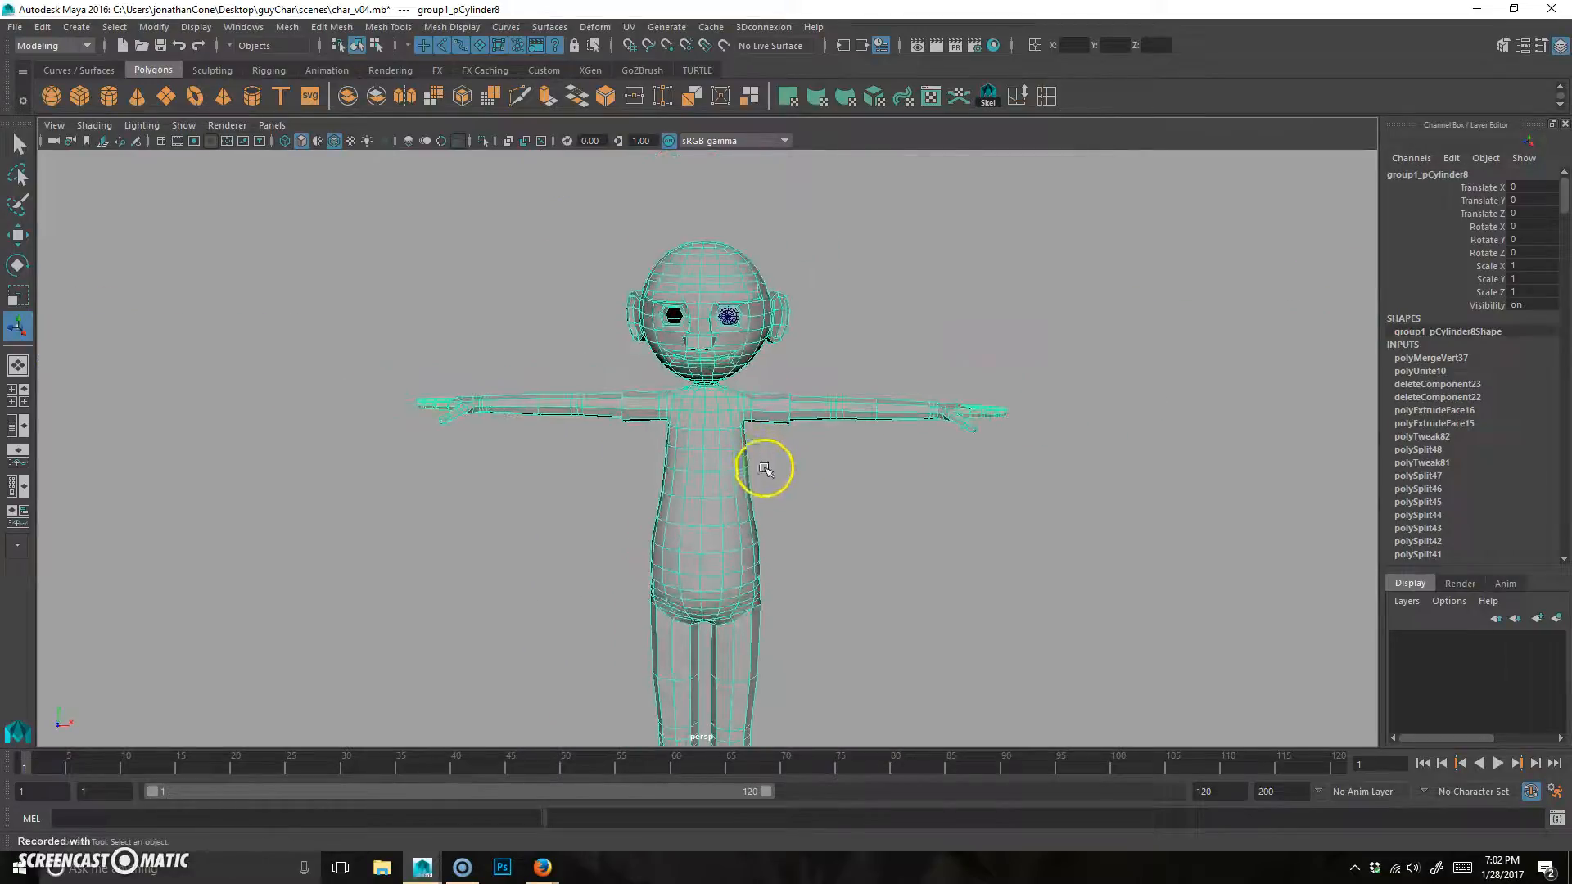
Group the eyeball sphere and create a mirrored copy with Scale X -1 to fill the empty eye socket
left_click(845, 473)
right_click_drag(600, 372, 803, 246, "alt")
middle_click_drag(813, 233, 810, 336, "alt")
right_click_drag(811, 337, 869, 331, "alt")
left_click(736, 345)
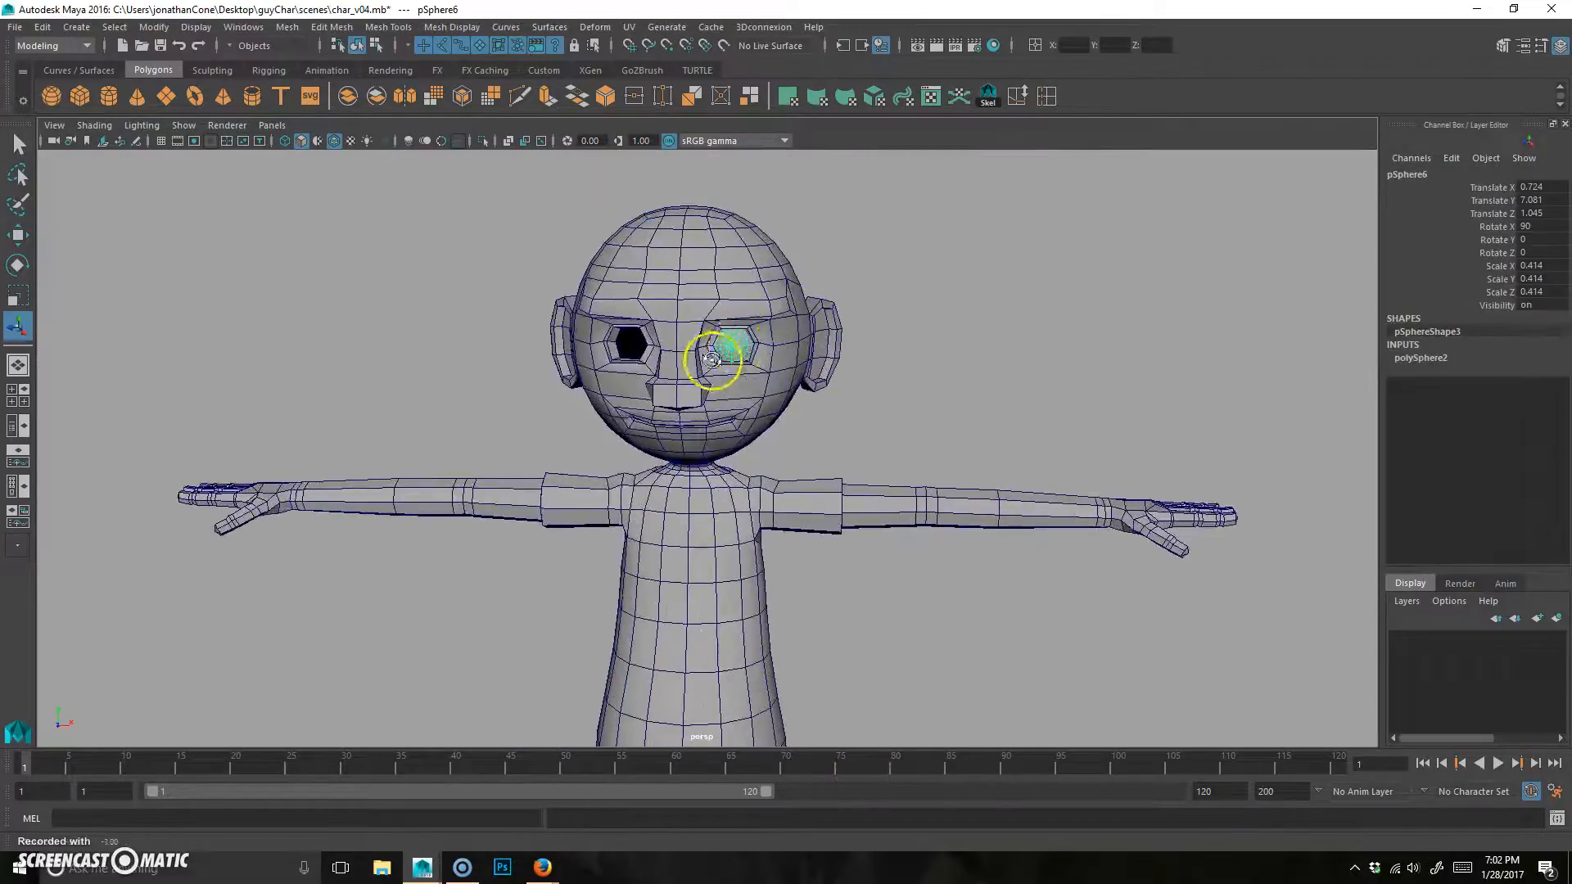
left_click_drag(710, 359, 868, 215, "alt")
key("ctrl+g")
right_click_drag(870, 214, 715, 502, "alt")
key("w")
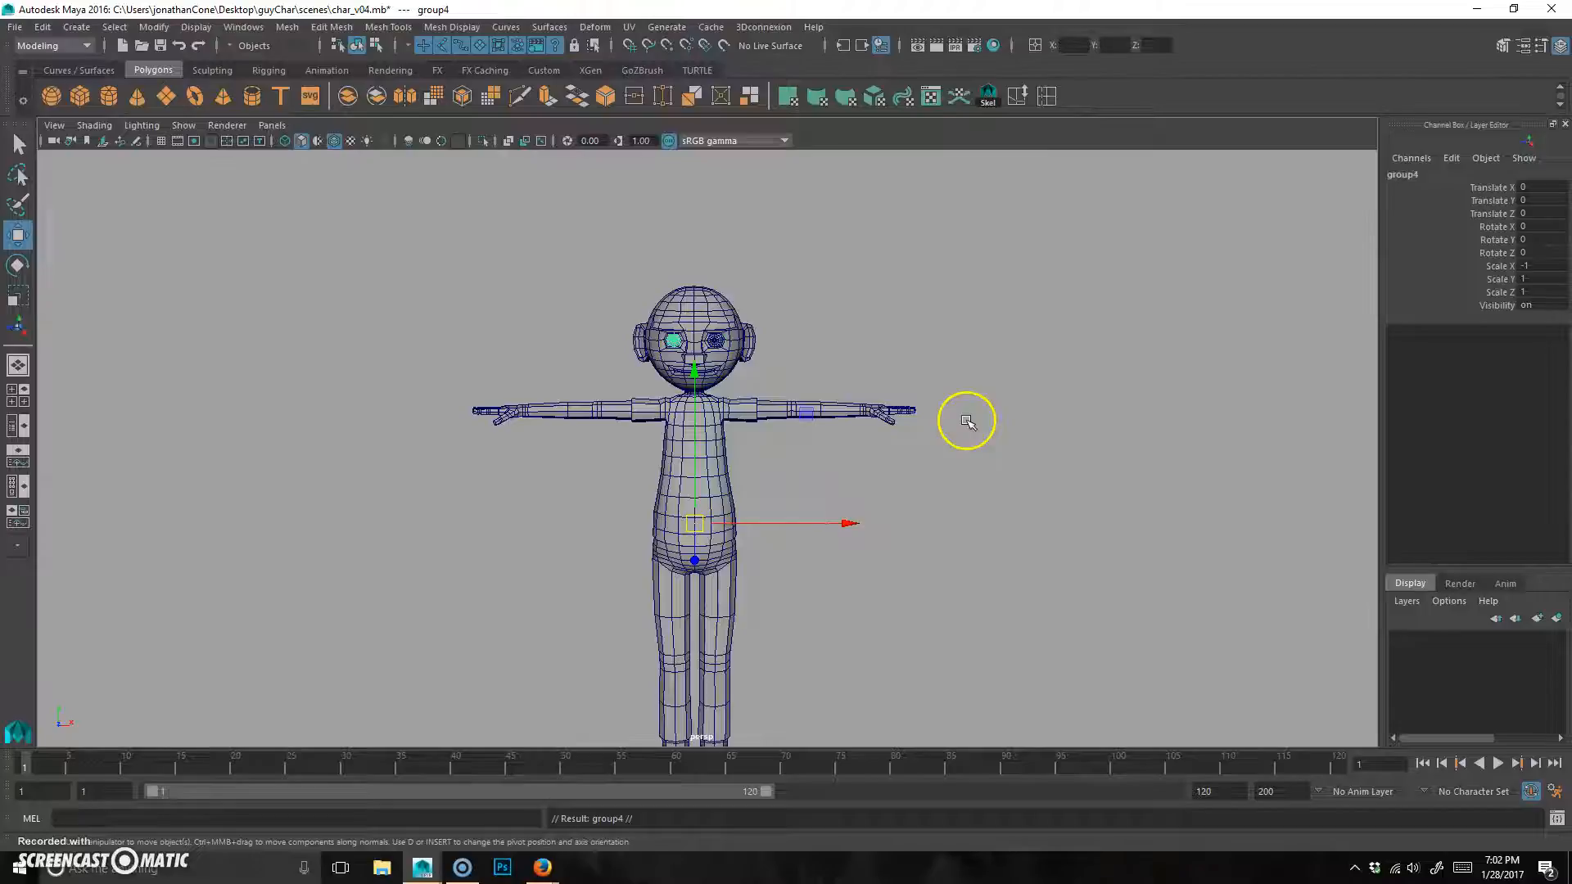
left_click(907, 274)
Duplicate the merged body mesh and isolate the copy in the view
right_click_drag(448, 483, 636, 398, "alt")
left_click_drag(825, 384, 949, 363, "alt")
left_click(892, 425)
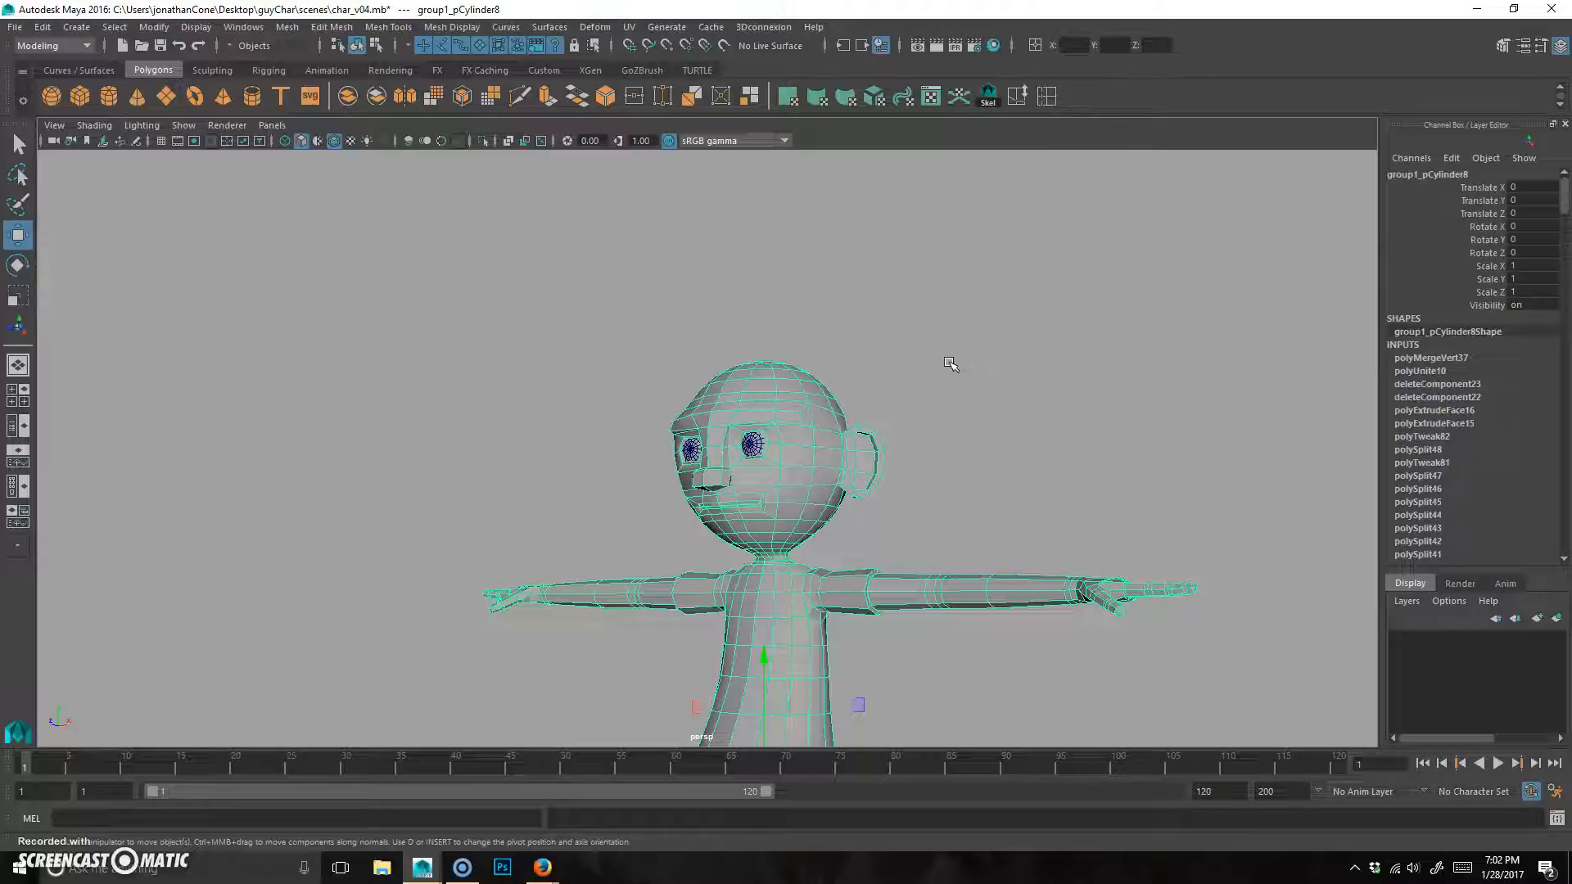
key("ctrl+d")
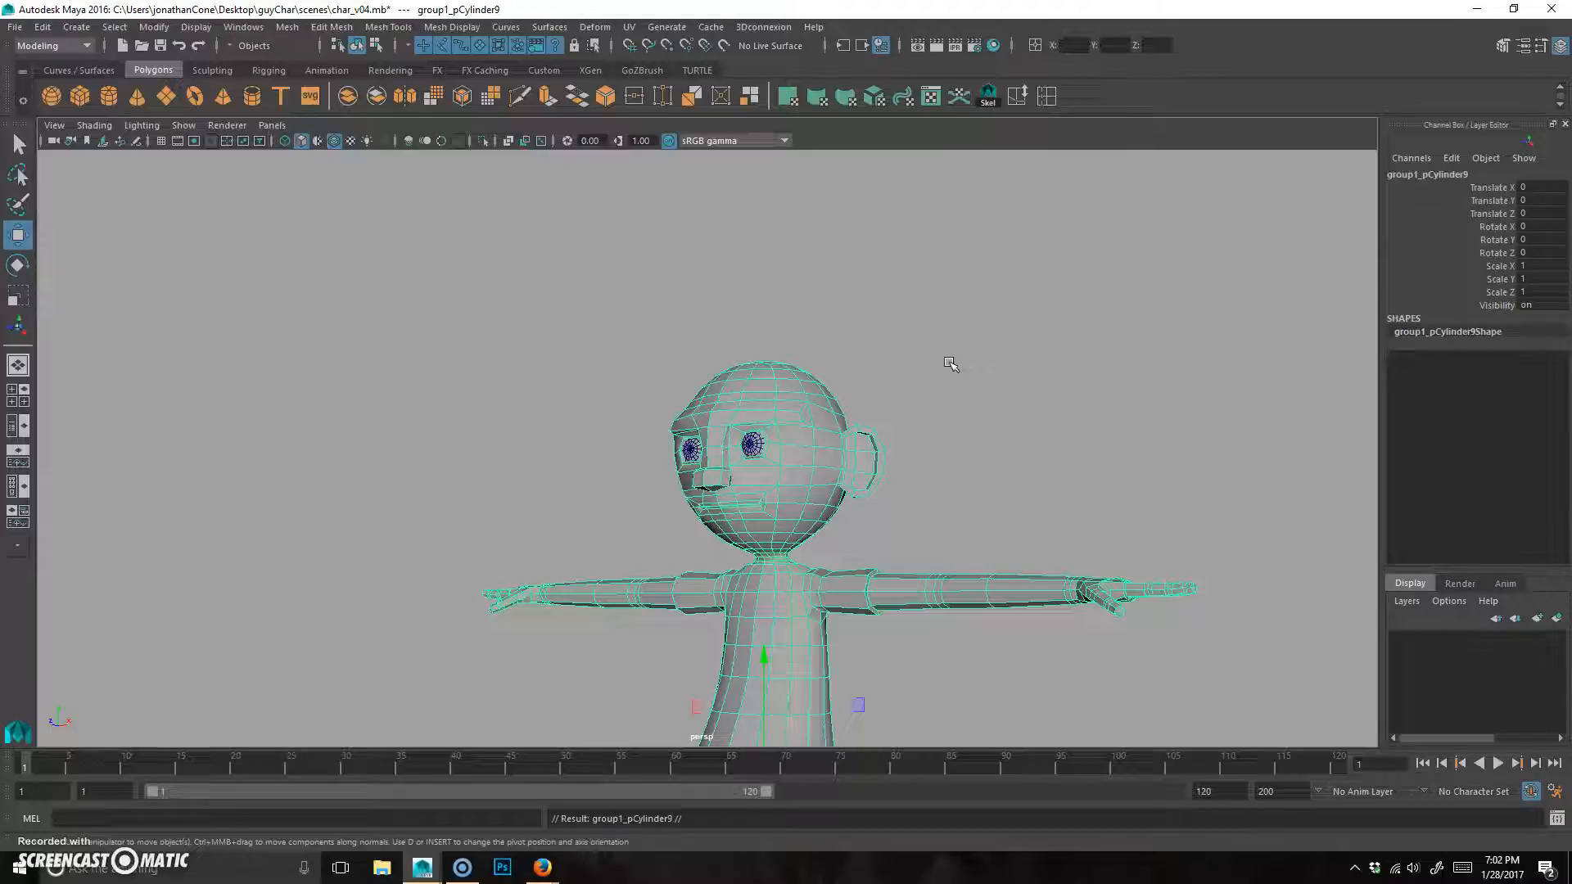
key("ctrl+1")
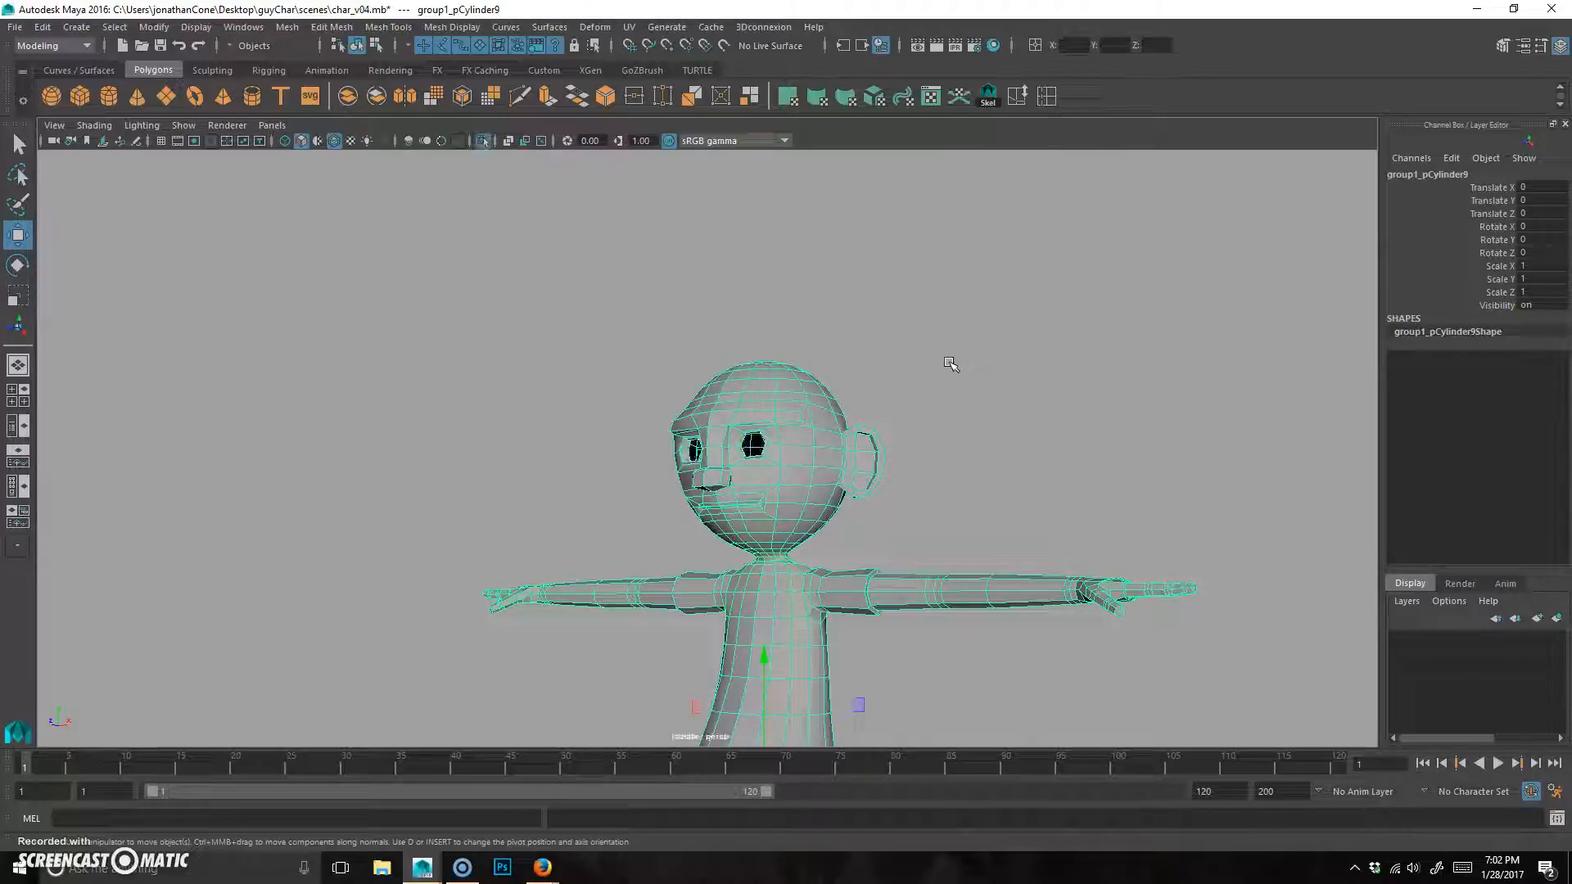
Select all faces below the head on the isolated copy and delete them
left_click_drag(795, 489, 828, 502, "alt")
right_click_drag(828, 502, 836, 548, "alt")
middle_click_drag(835, 548, 843, 344, "alt")
right_click_drag(931, 360, 604, 433, "alt")
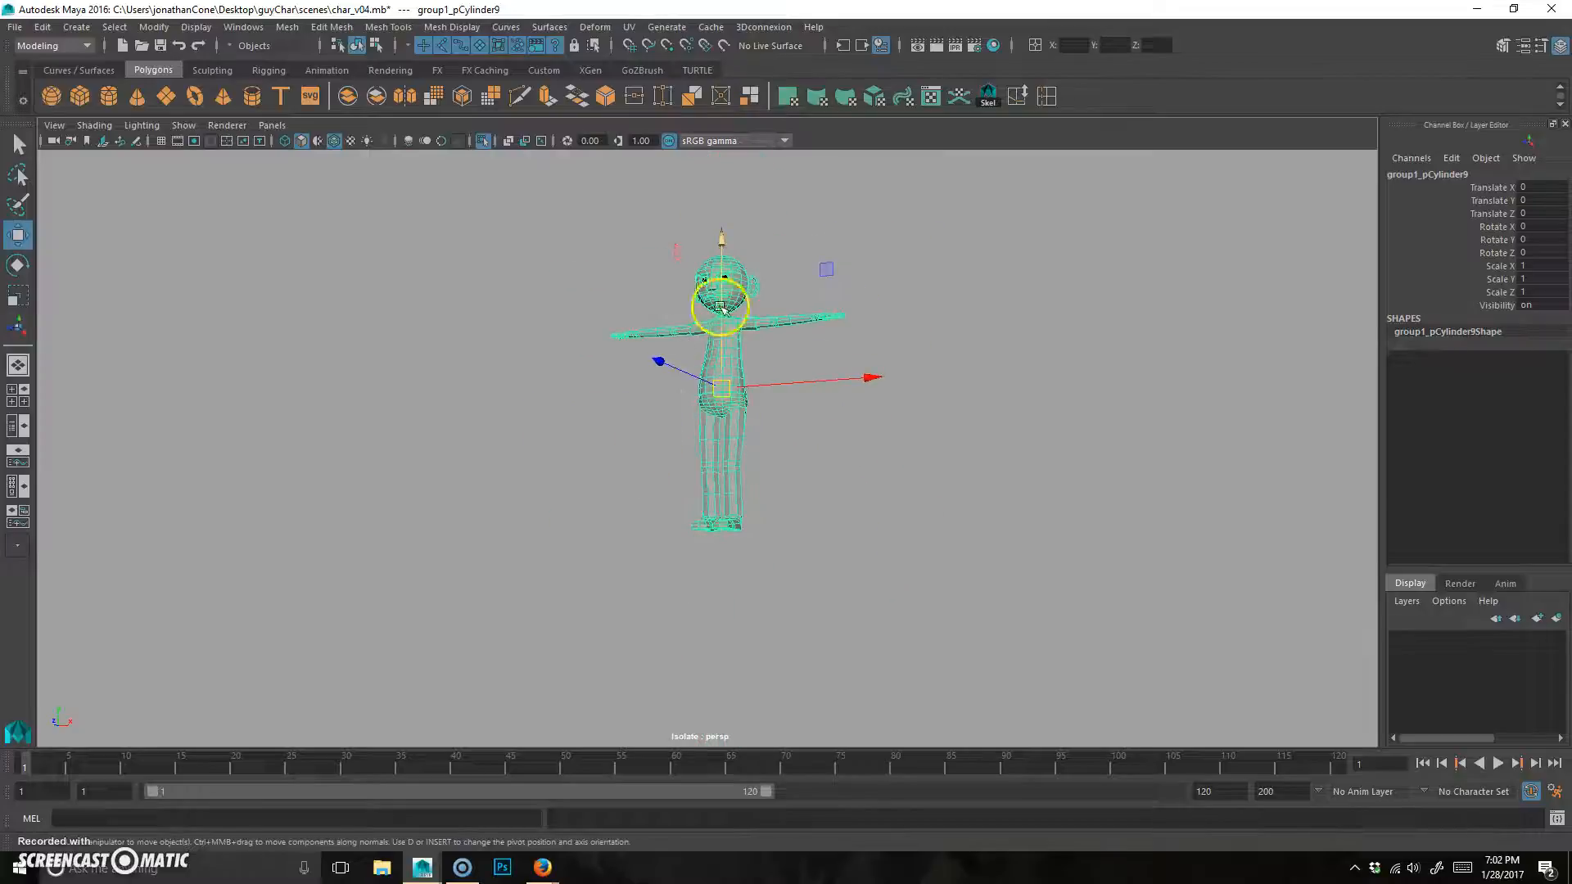
left_click(741, 455)
left_click_drag(675, 555, 993, 319)
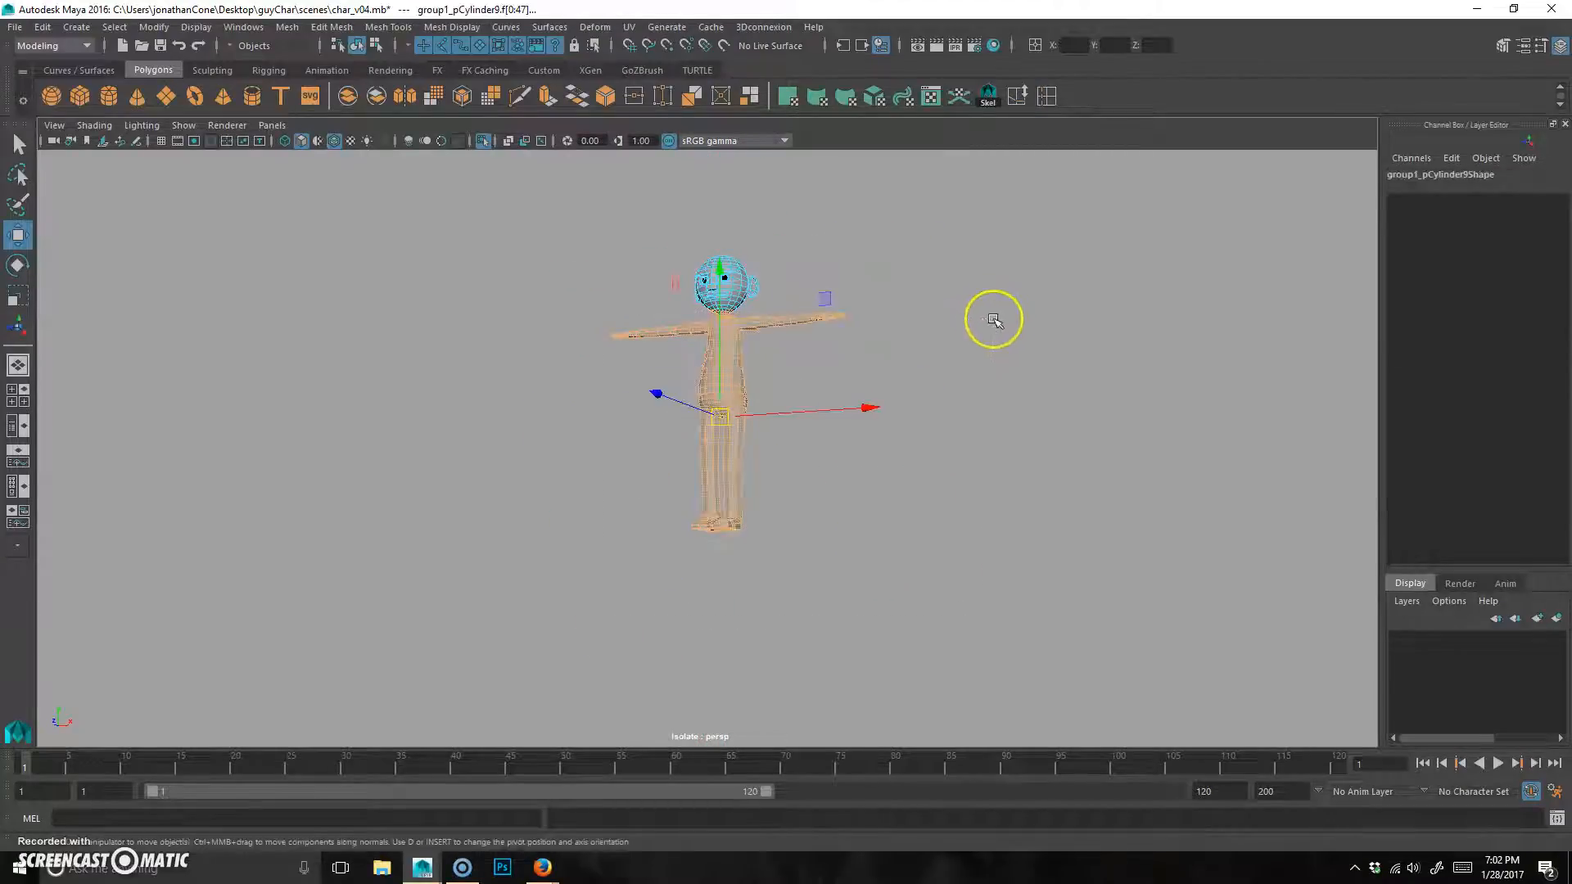
key("Delete")
Examine the remaining isolated head up close and return to object mode
right_click_drag(534, 427, 823, 370, "alt")
left_click_drag(796, 352, 815, 434, "alt")
right_click_drag(513, 417, 844, 307, "alt")
middle_click_drag(843, 308, 779, 557, "alt")
left_click_drag(779, 558, 769, 475, "alt")
right_click_drag(602, 499, 781, 356, "alt")
middle_click_drag(782, 356, 803, 554, "alt")
left_click_drag(803, 554, 778, 491, "alt")
right_click_drag(767, 540, 793, 434, "alt")
middle_click_drag(792, 435, 831, 568, "alt")
right_click_drag(663, 430, 744, 382)
left_click(745, 384)
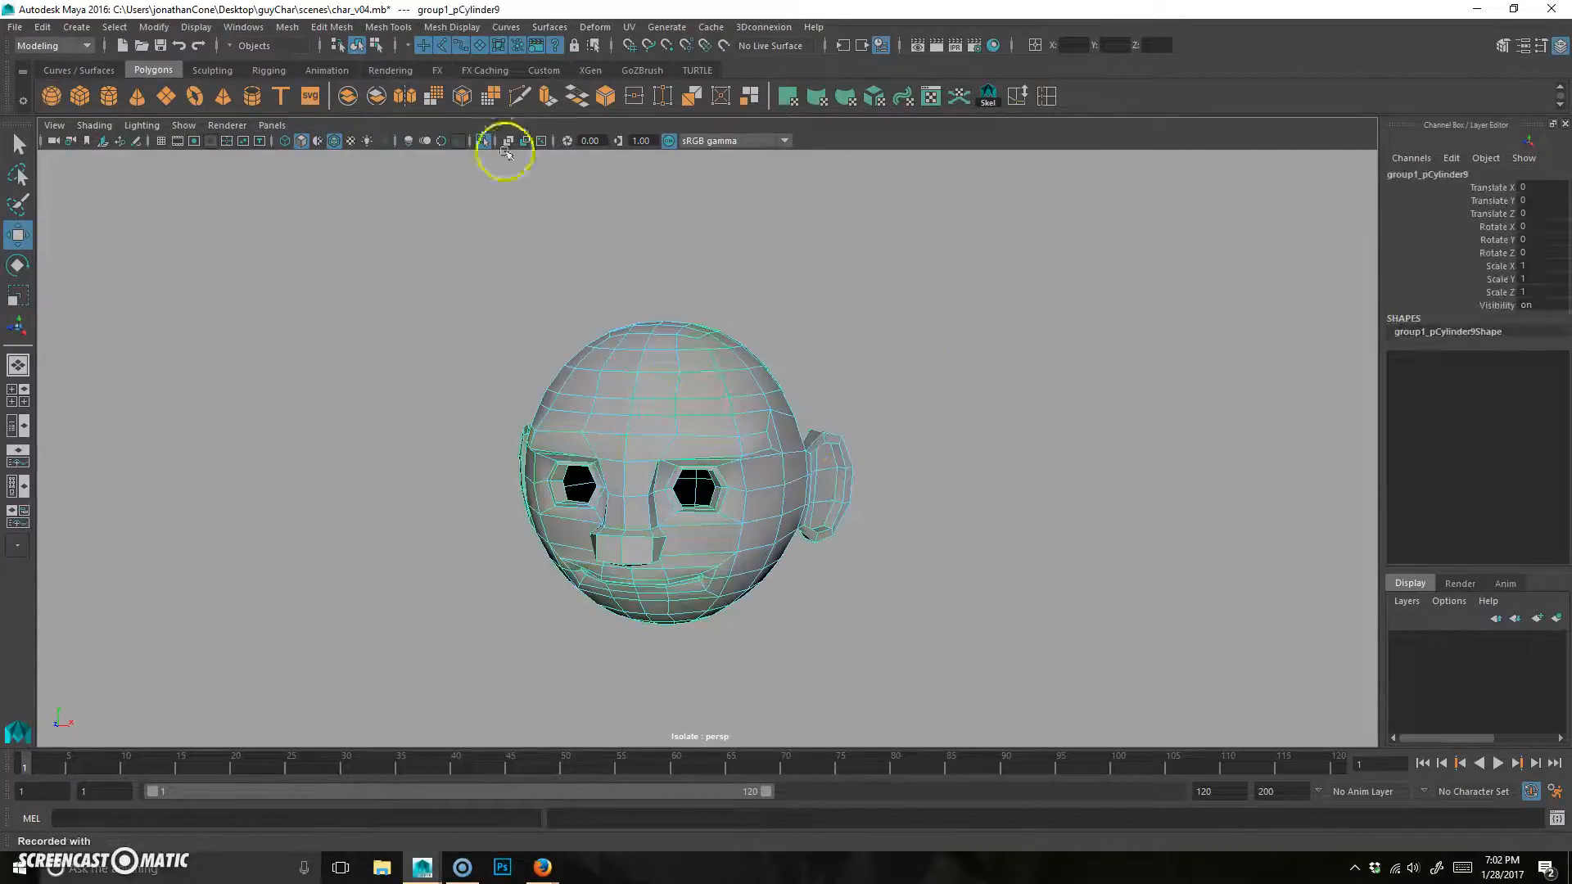
Cut a zigzag hairline across the forehead of the isolated head with the Multi-Cut tool
left_click(519, 96)
key("f")
right_click_drag(573, 412, 716, 393, "alt")
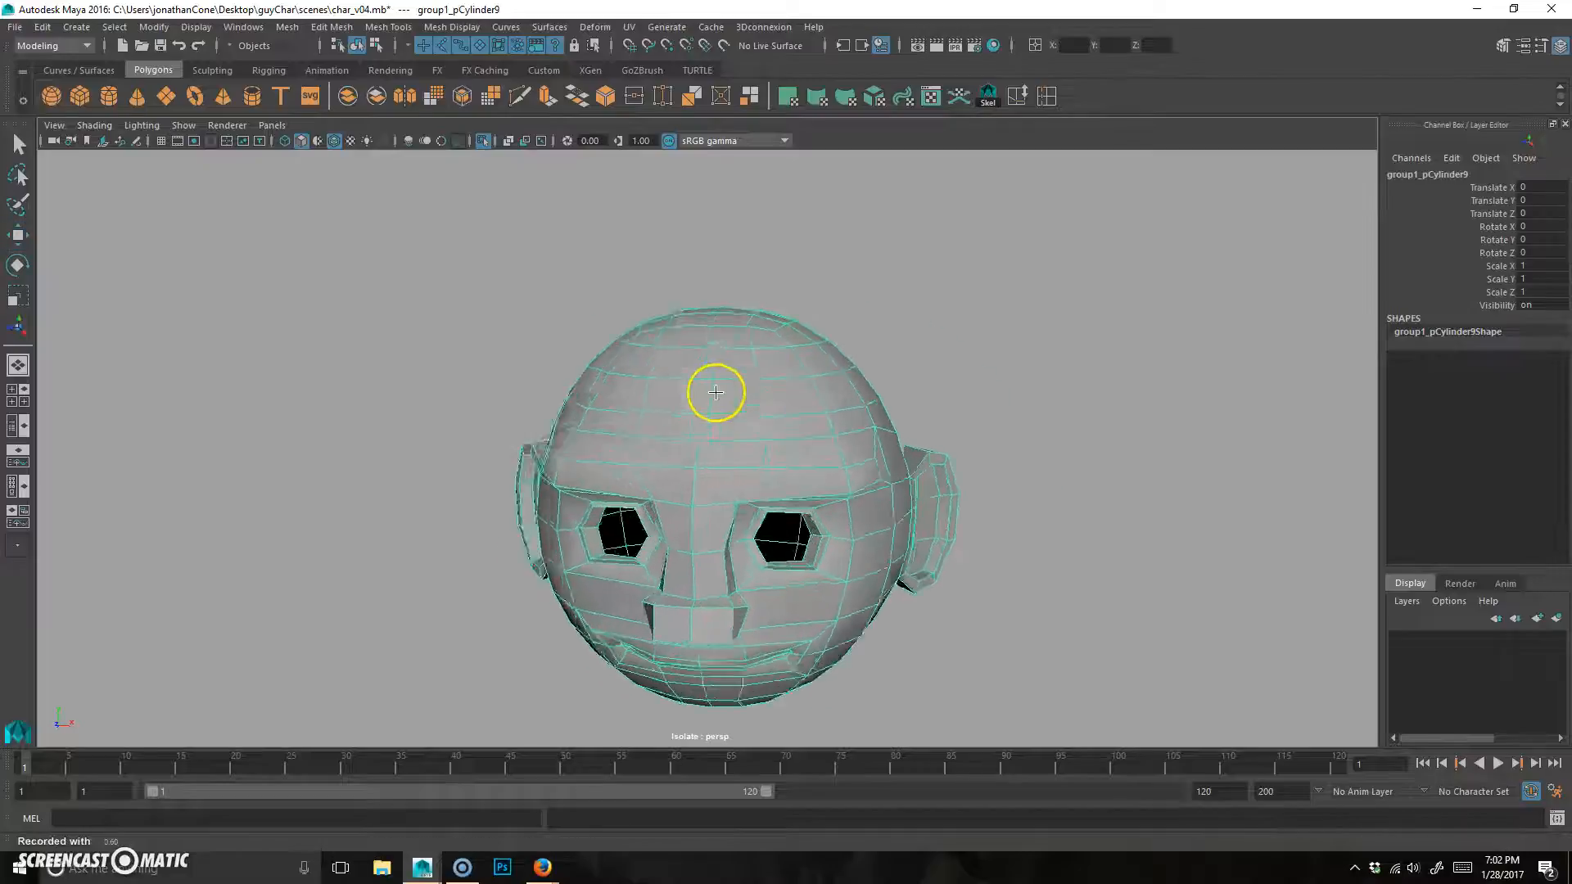
left_click_drag(716, 393, 783, 396, "alt")
middle_click_drag(783, 397, 768, 396, "alt")
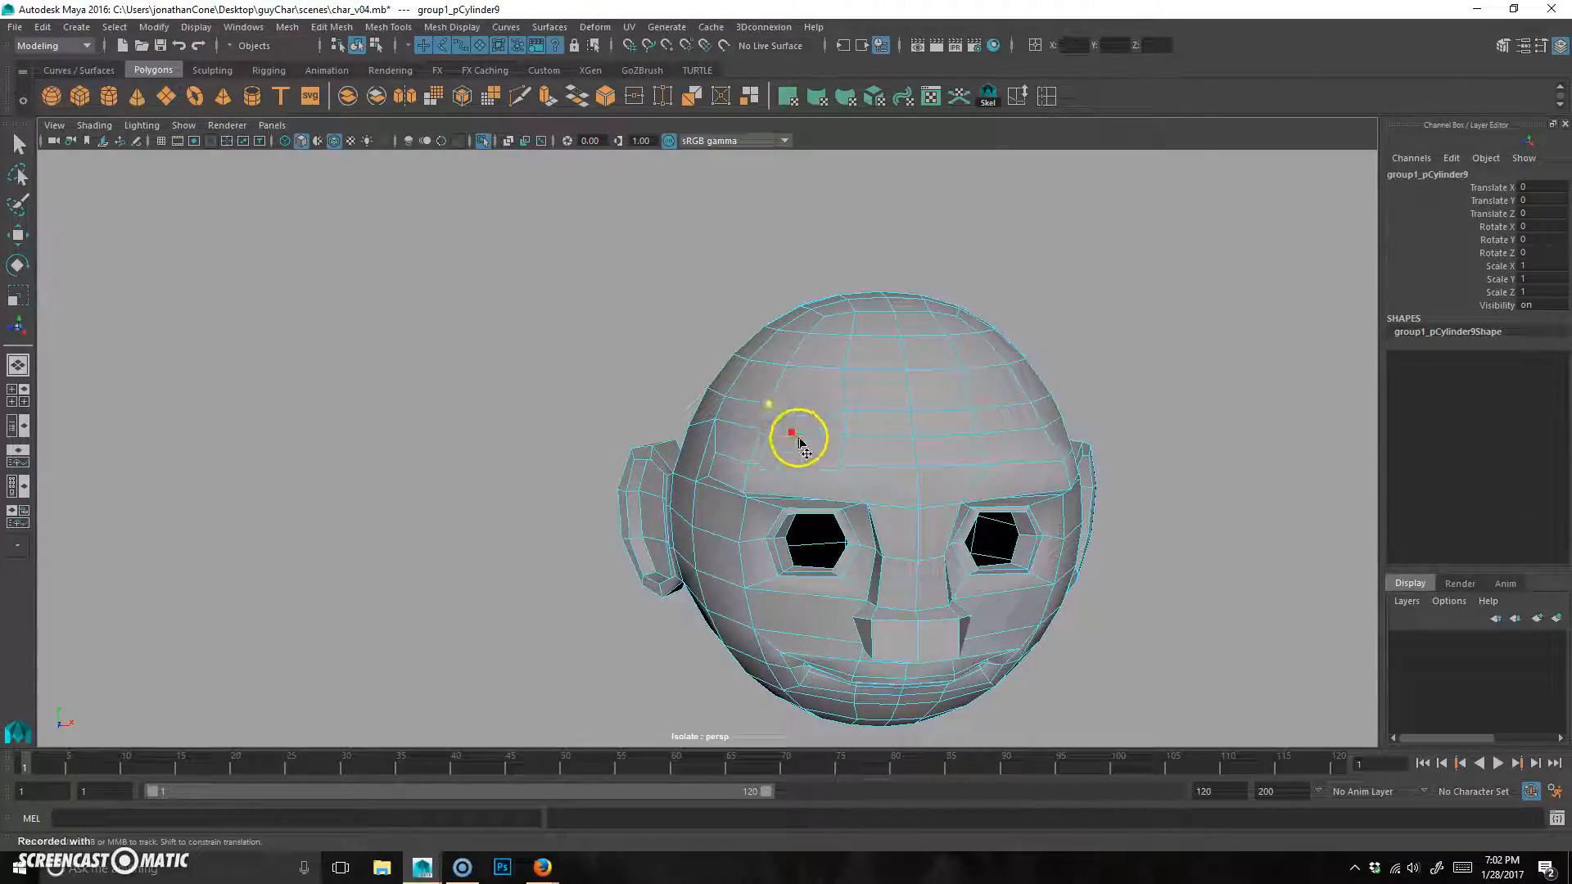
left_click(842, 451)
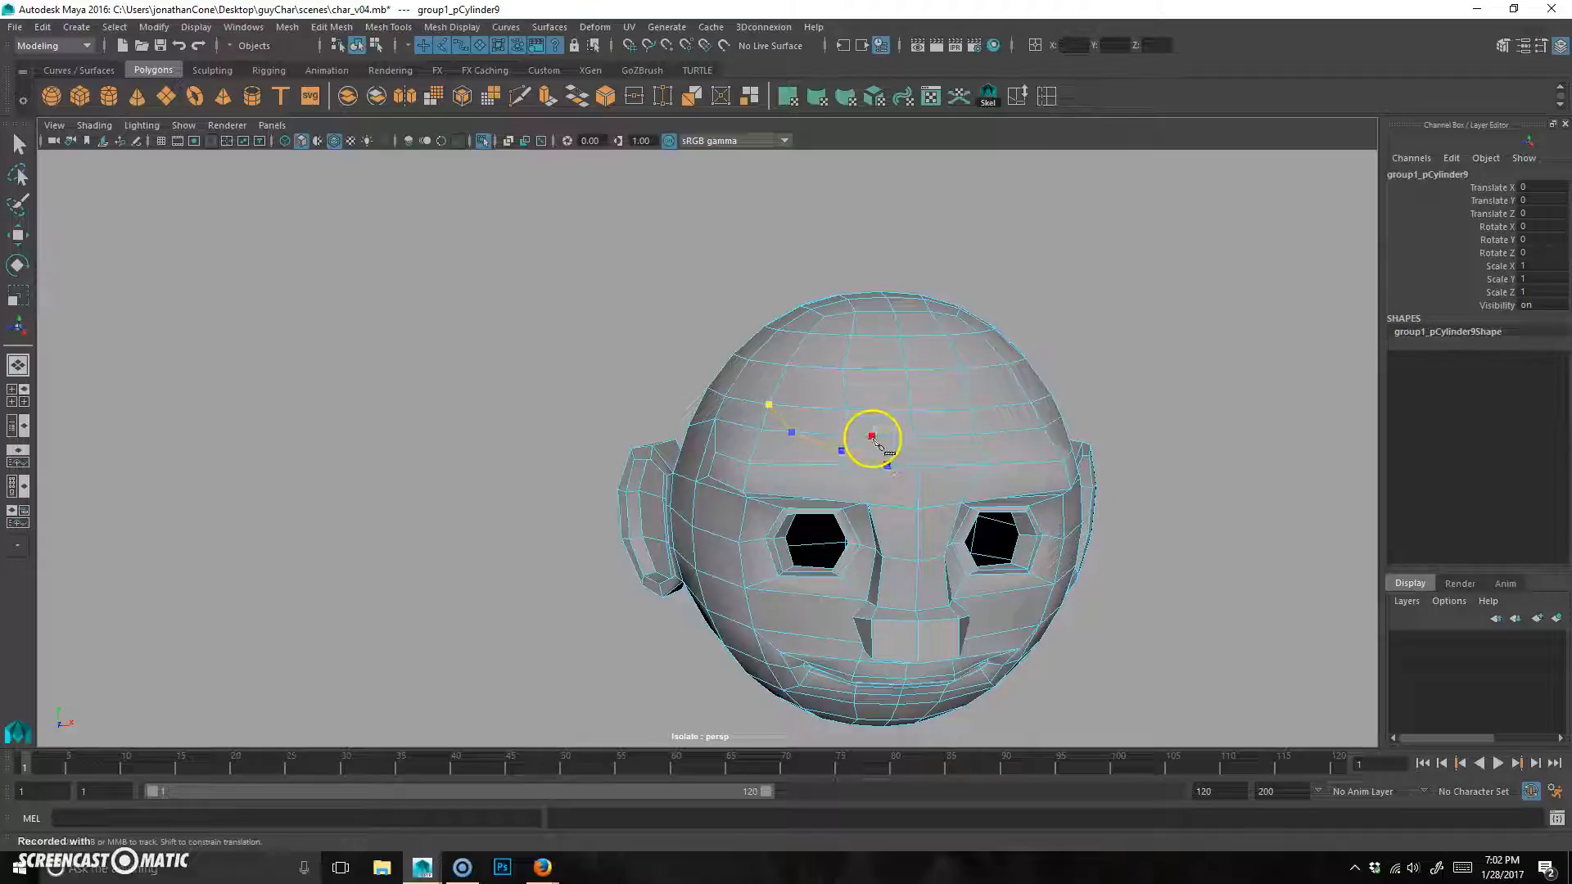
left_click(932, 467)
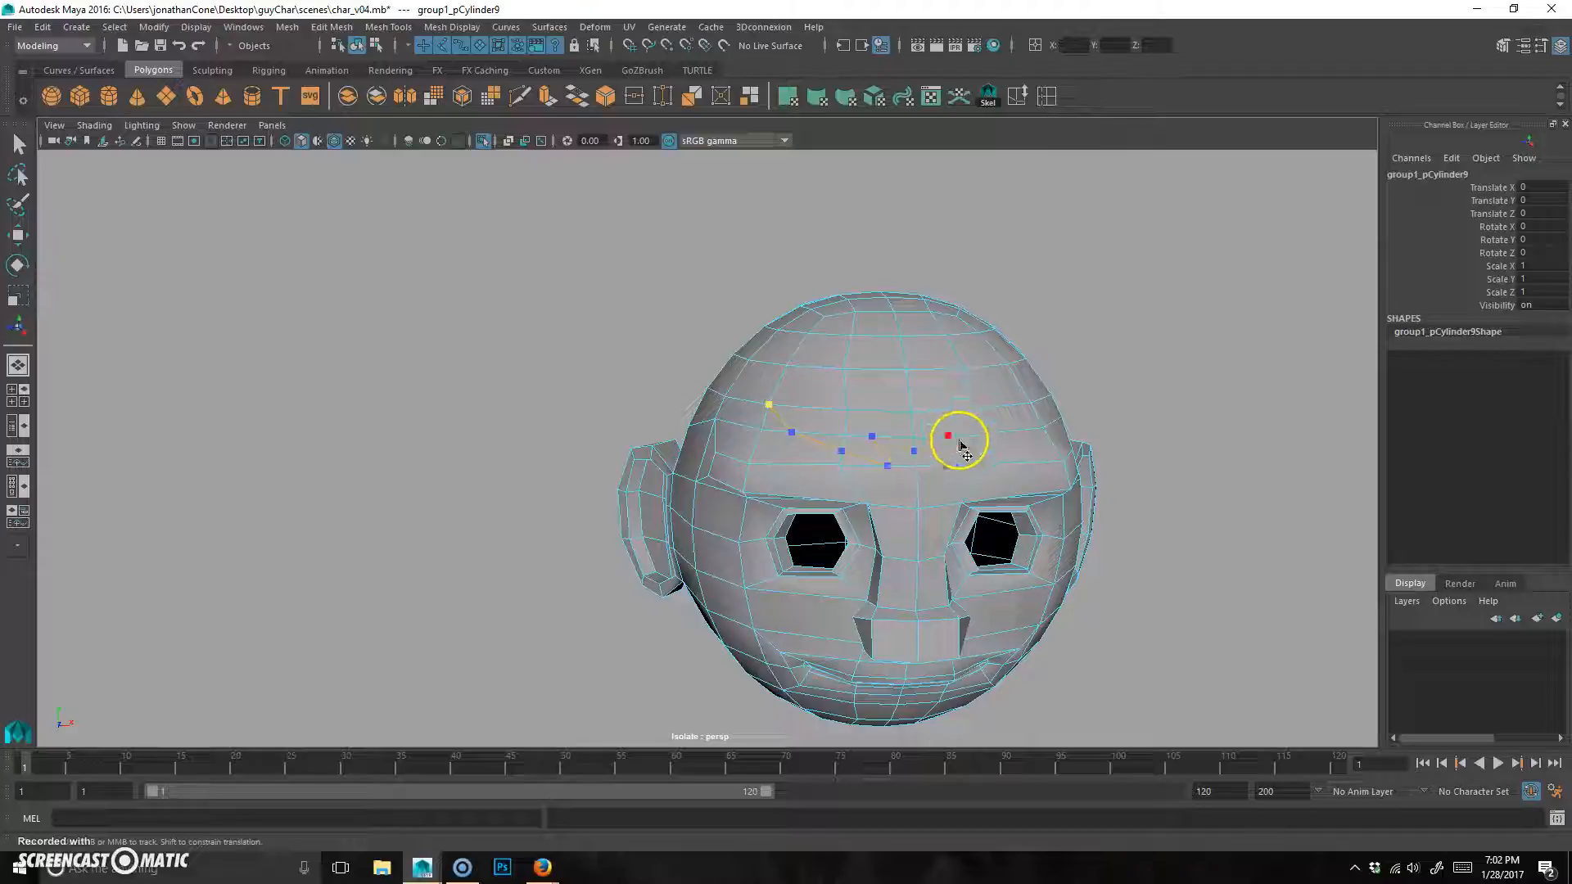
left_click(1013, 431)
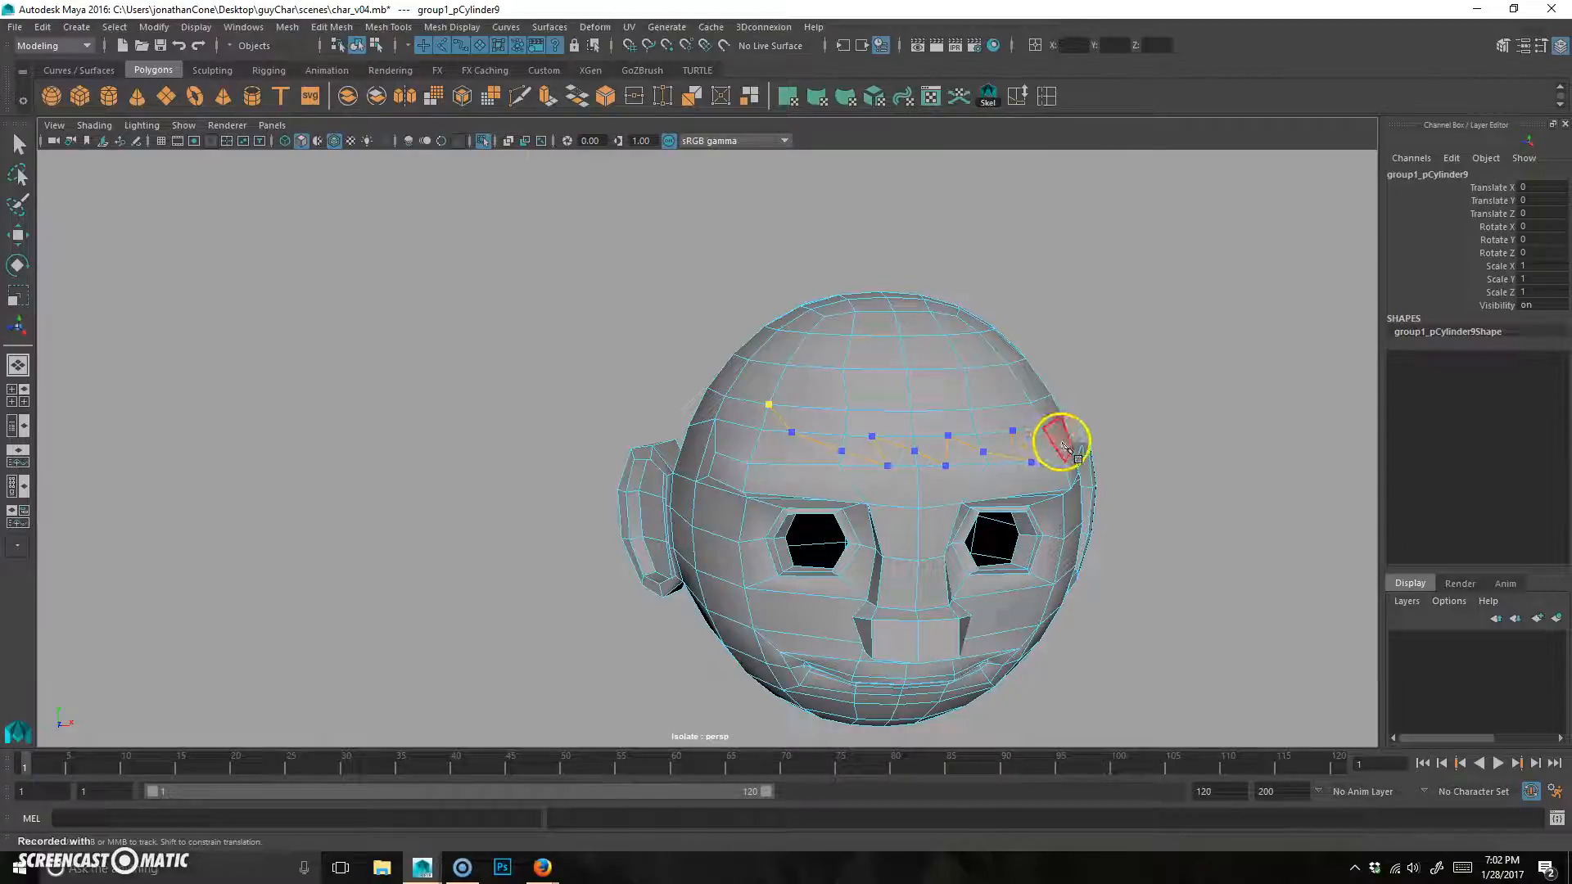
Continue the hairline cut around the temple and down the cheek to form the sideburn's front edge, then commit it
left_click_drag(1122, 487, 803, 466, "alt")
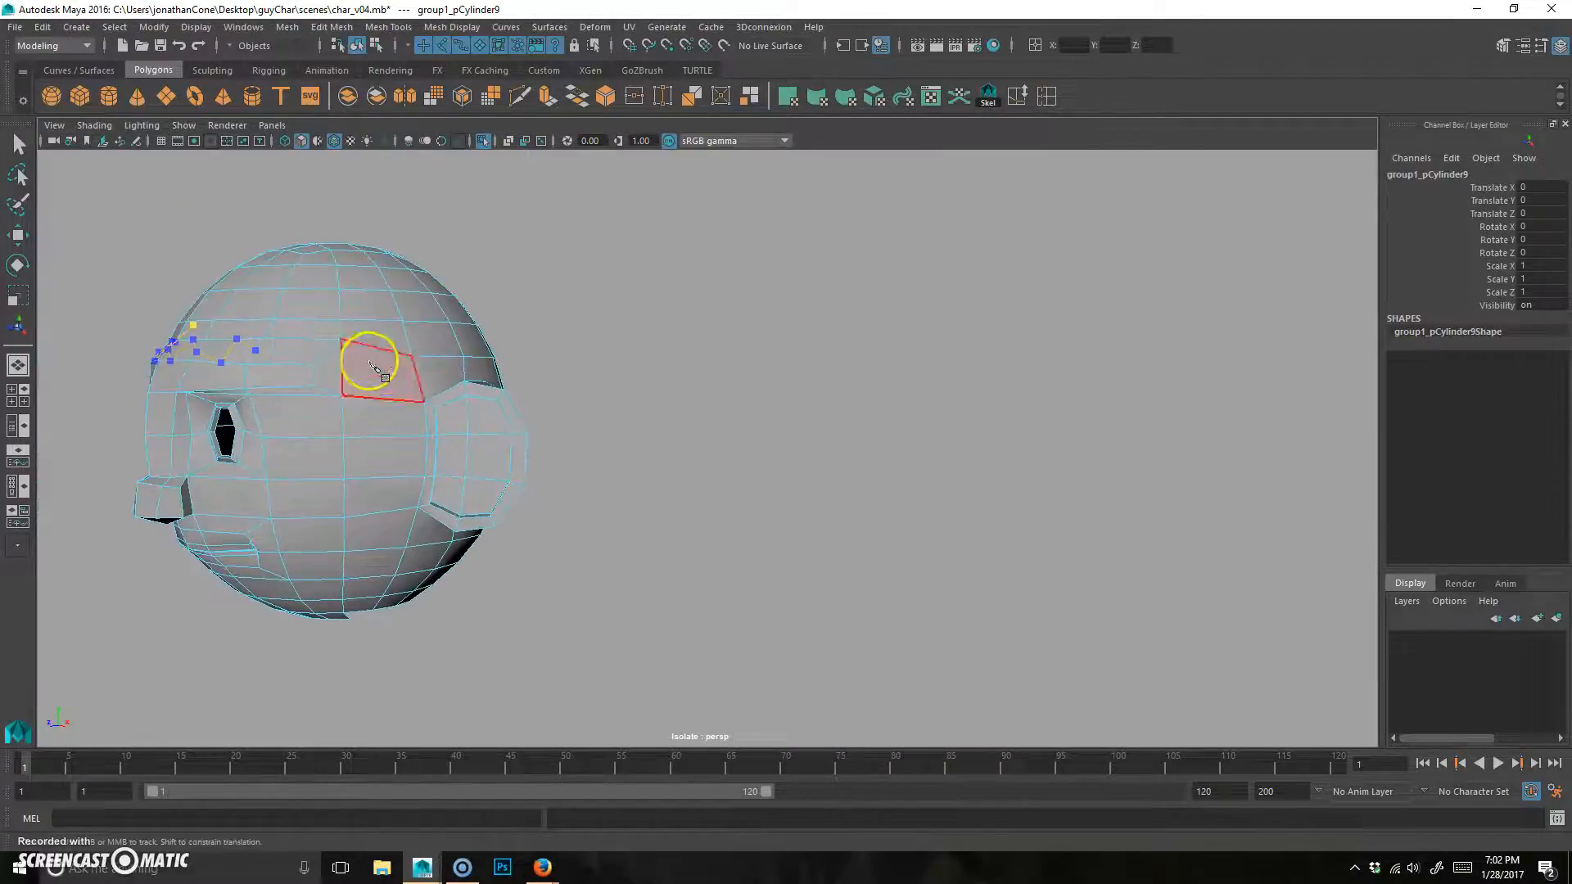
left_click(342, 397)
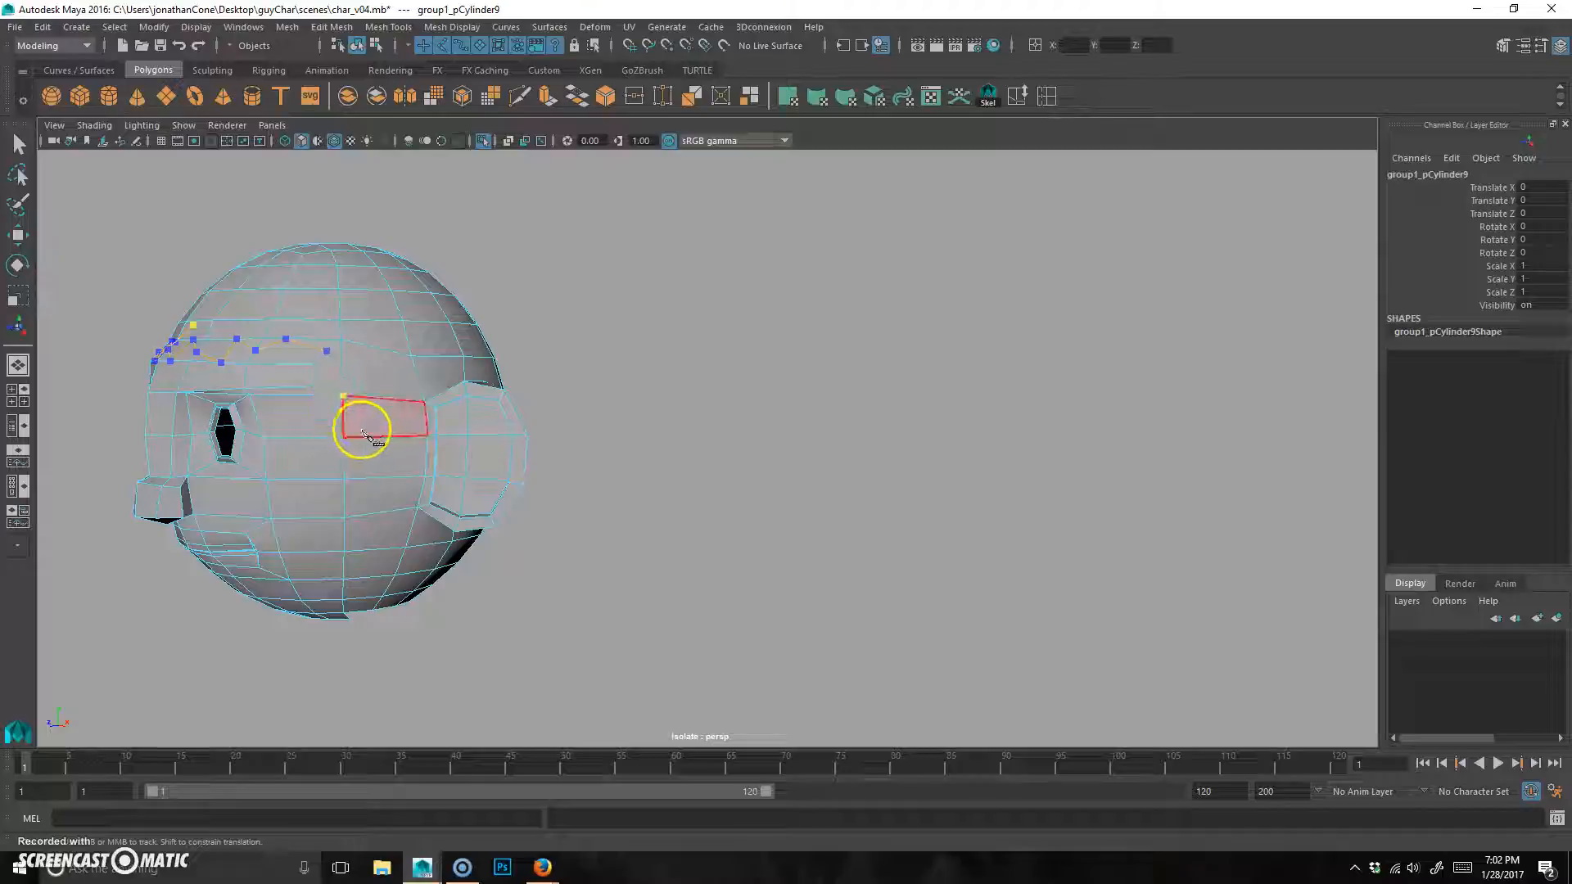
left_click(362, 479)
left_click(371, 514)
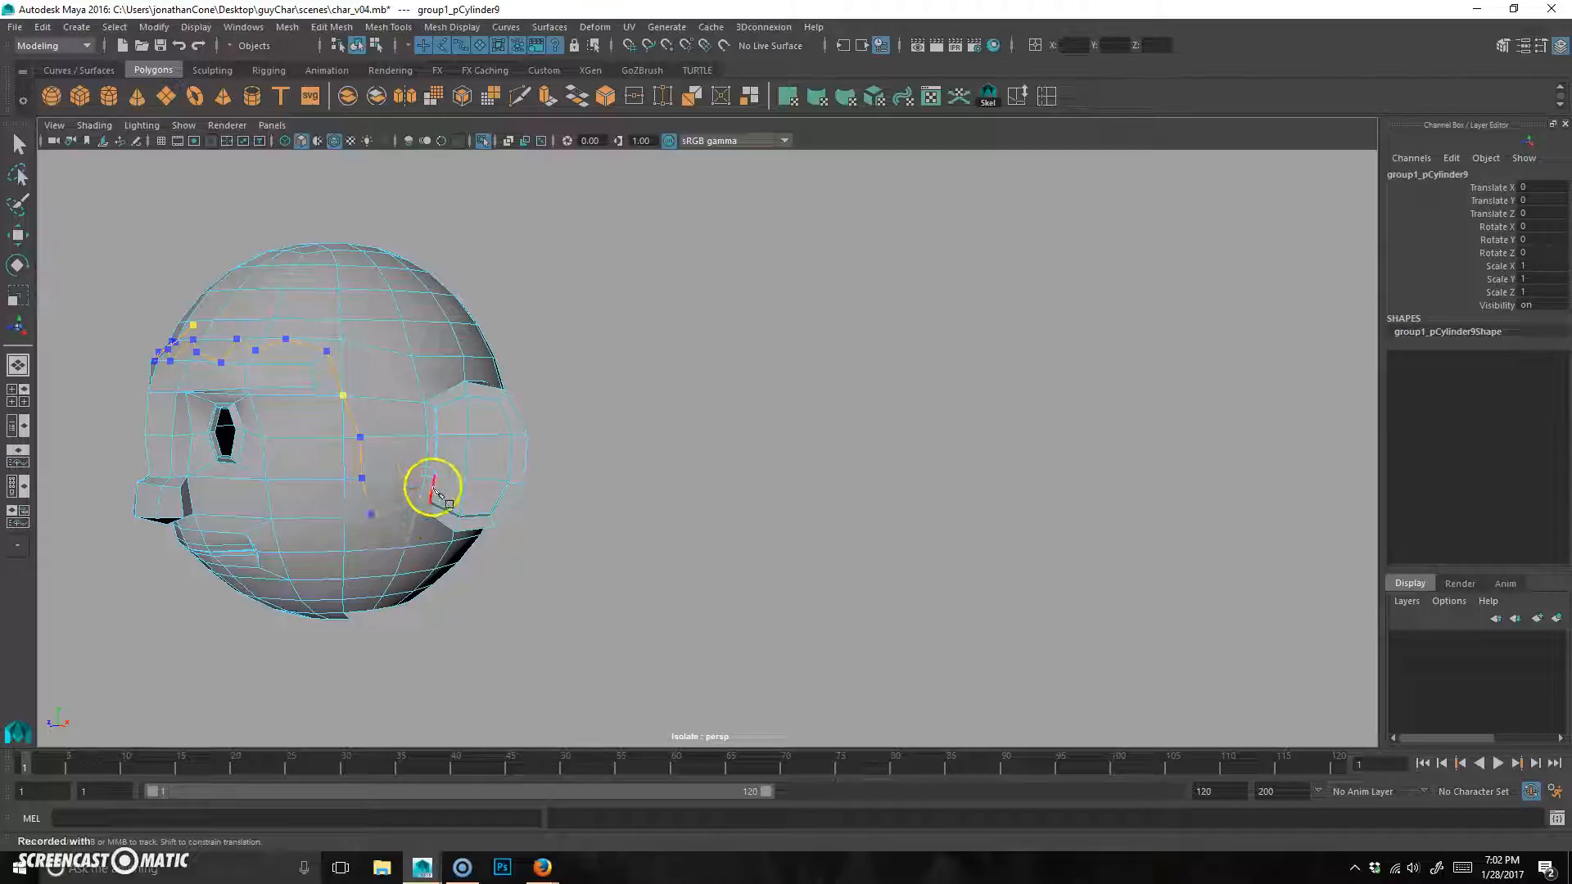
key("Return")
Cut from the sideburn's lower end up in front of the ear, over it, down behind it and onto the nape
left_click_drag(474, 403, 348, 559, "alt")
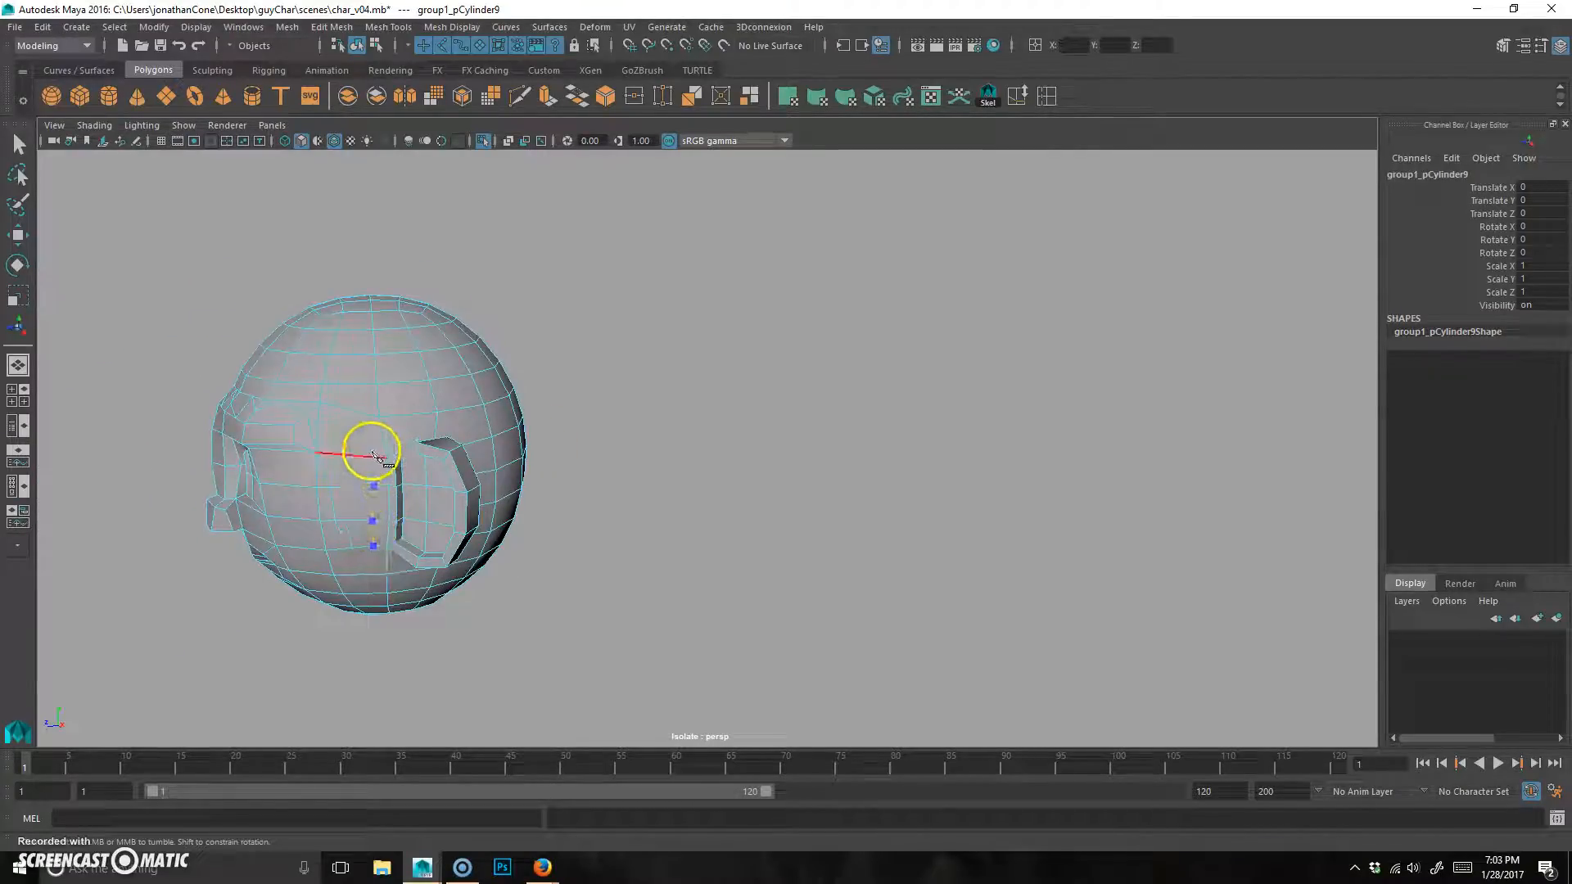
left_click_drag(383, 440, 289, 373, "alt")
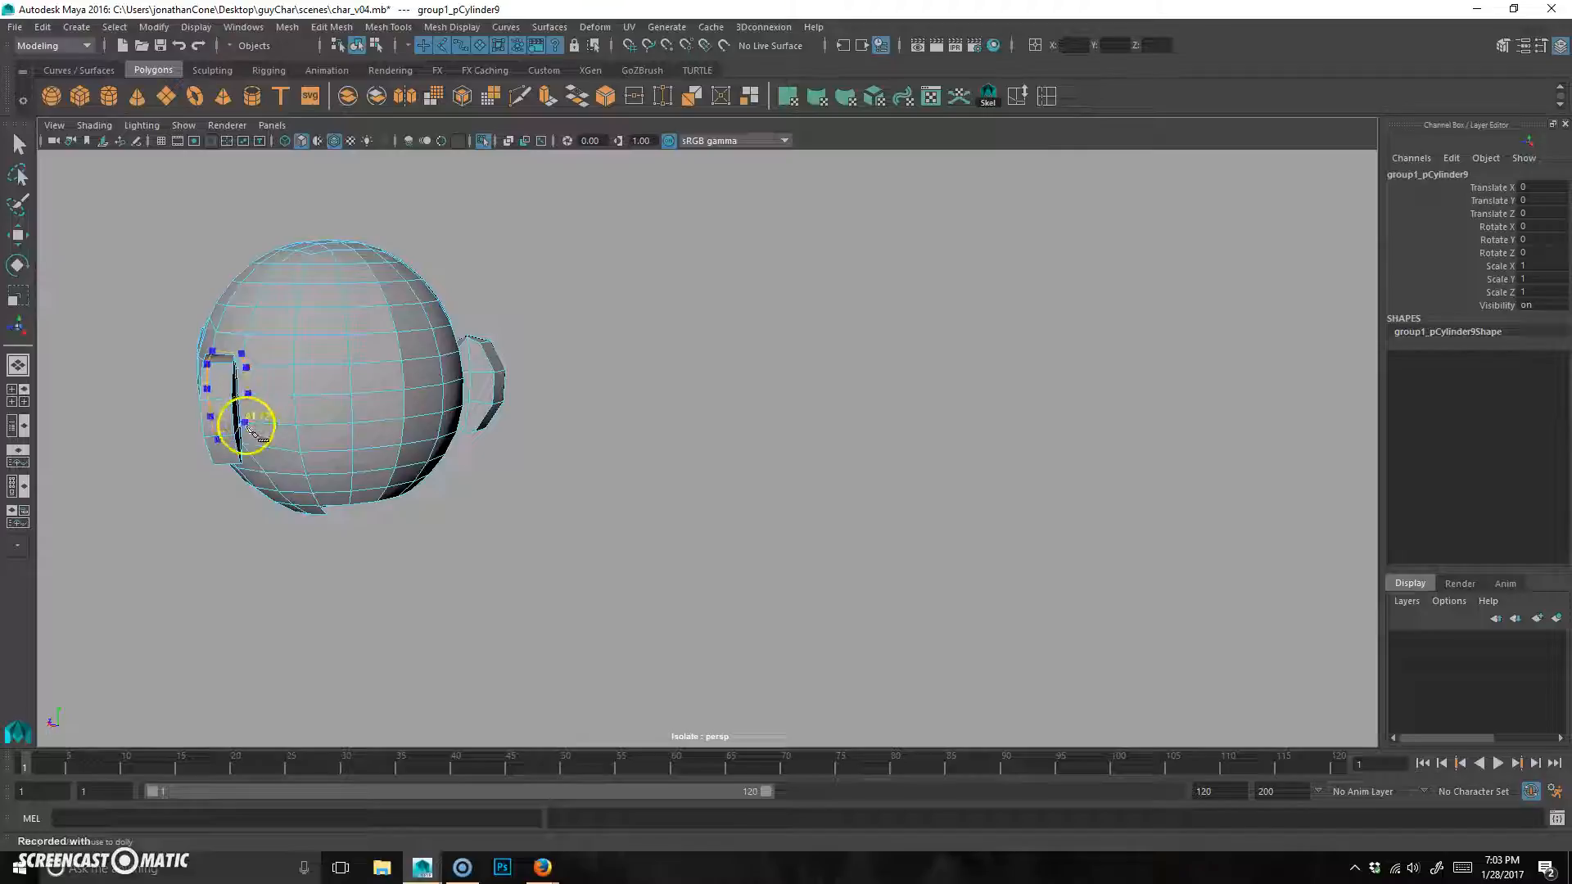
left_click_drag(262, 466, 492, 576, "alt")
left_click(525, 565)
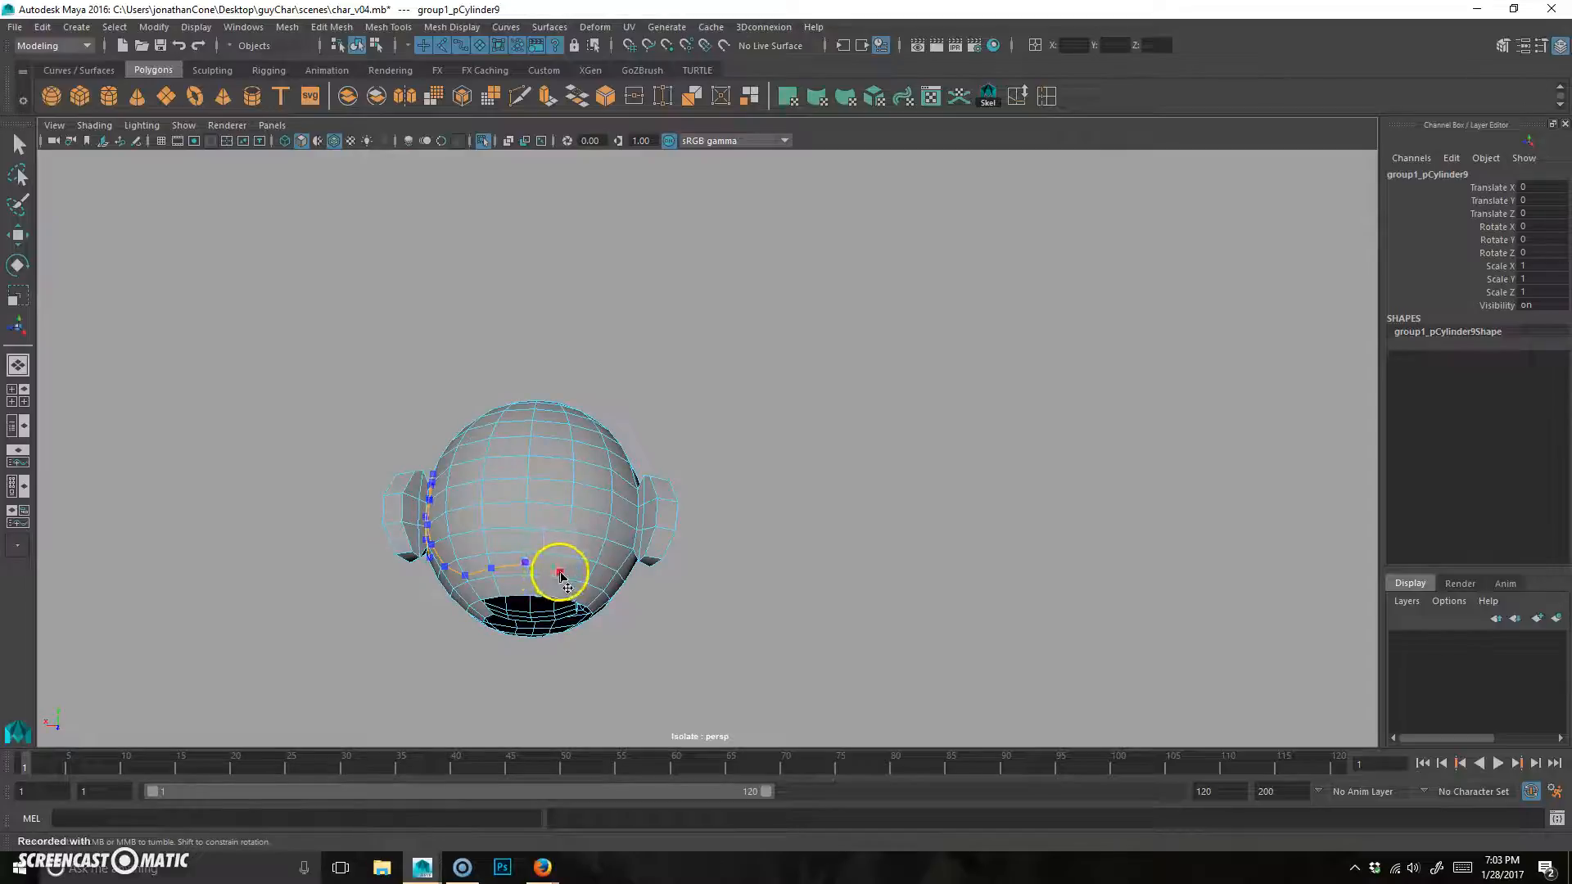
Extend the cut across the nape and up behind the opposite ear
left_click_drag(589, 577, 726, 447, "alt")
right_click_drag(726, 446, 761, 480, "alt")
left_click_drag(744, 519, 685, 474, "alt")
left_click(681, 493)
right_click_drag(544, 482, 622, 464, "alt")
left_click_drag(630, 442, 557, 456, "alt")
left_click(571, 407)
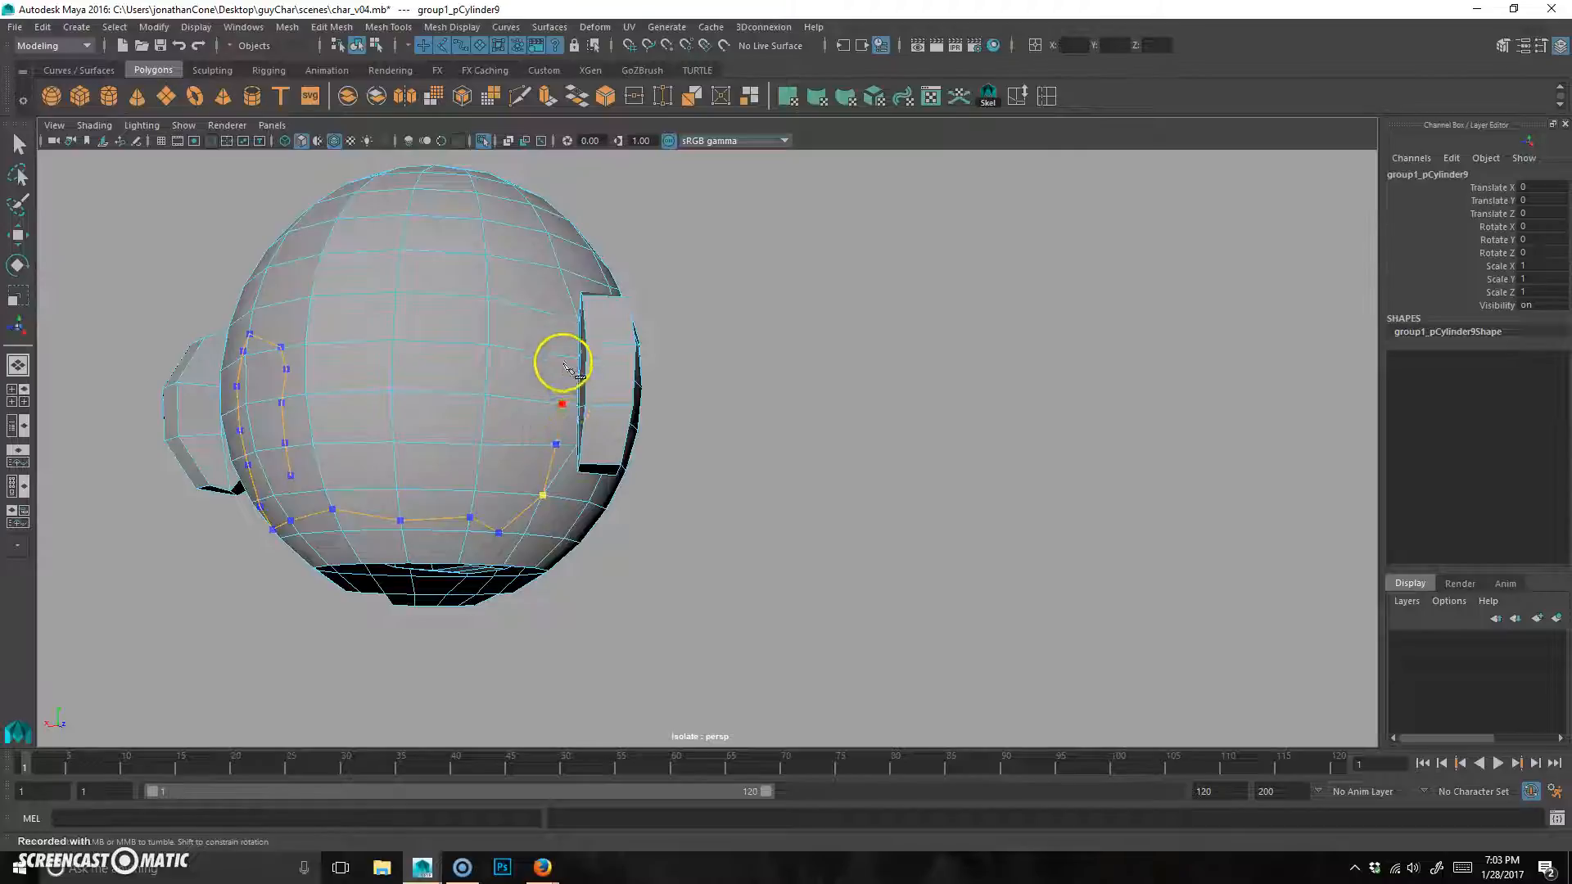
Carry the cut over the opposite ear and down in front of it to the sideburn's lower end, then finish it
left_click_drag(551, 315, 571, 408, "alt")
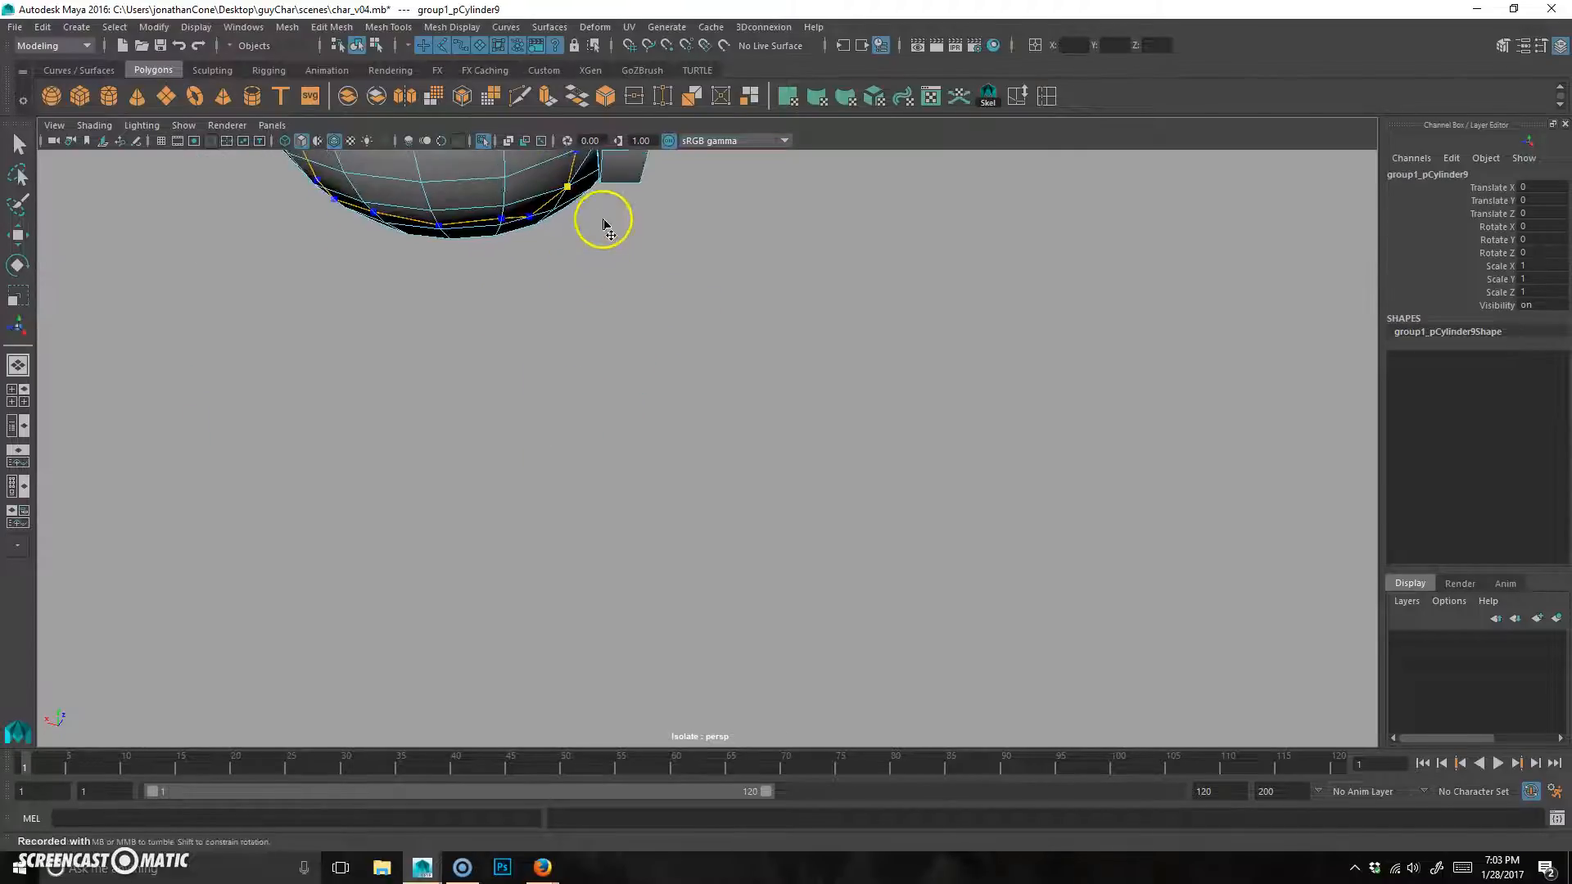
middle_click_drag(603, 223, 442, 623, "alt")
left_click(441, 340)
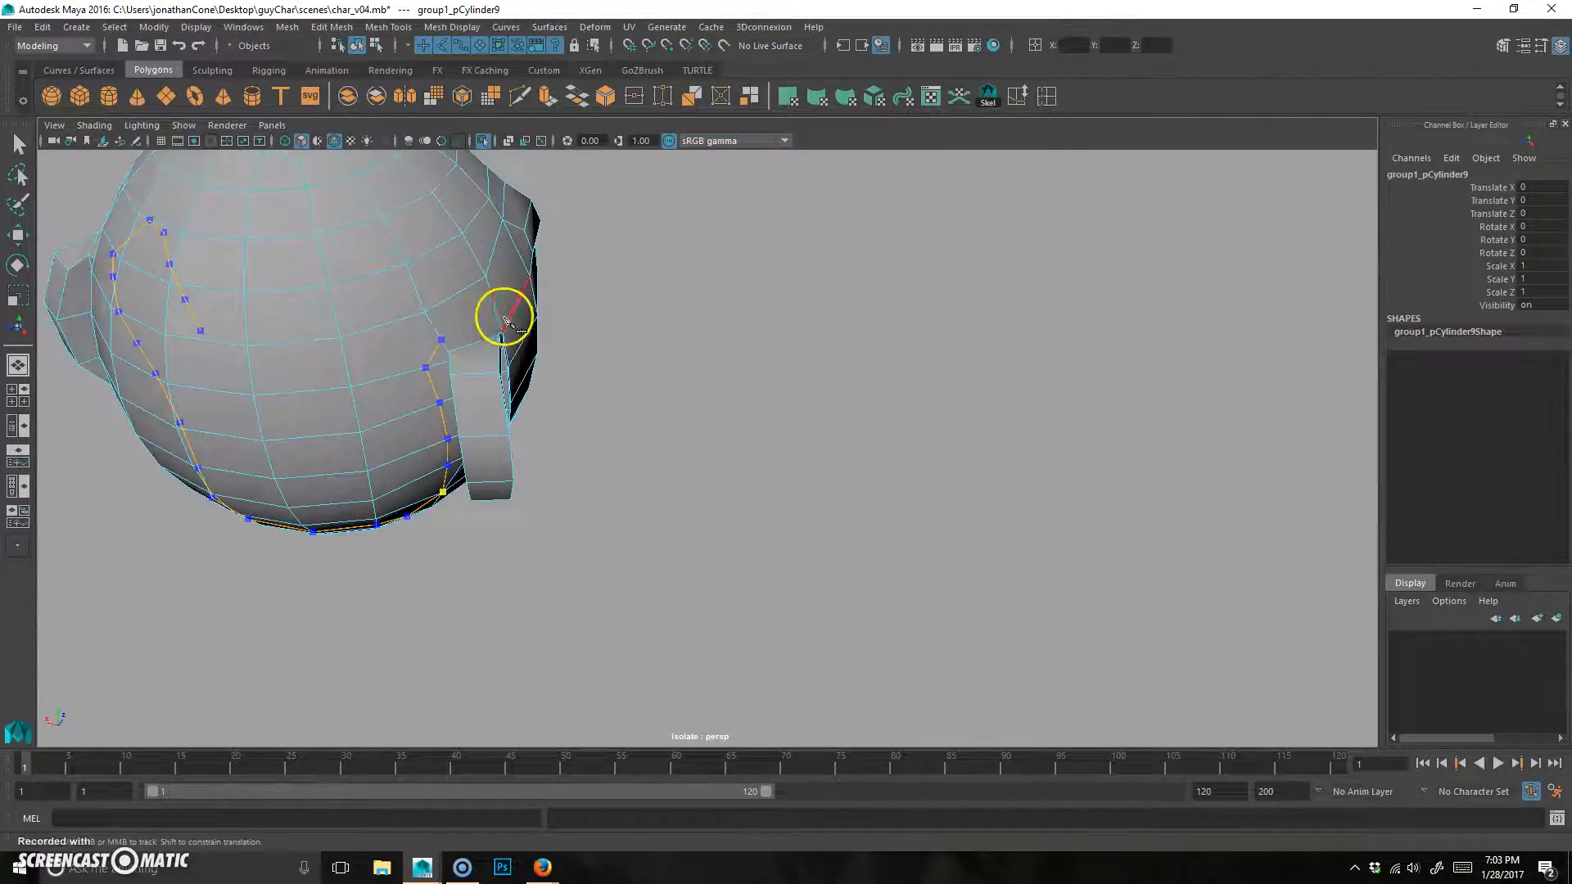
left_click_drag(498, 315, 743, 350, "alt")
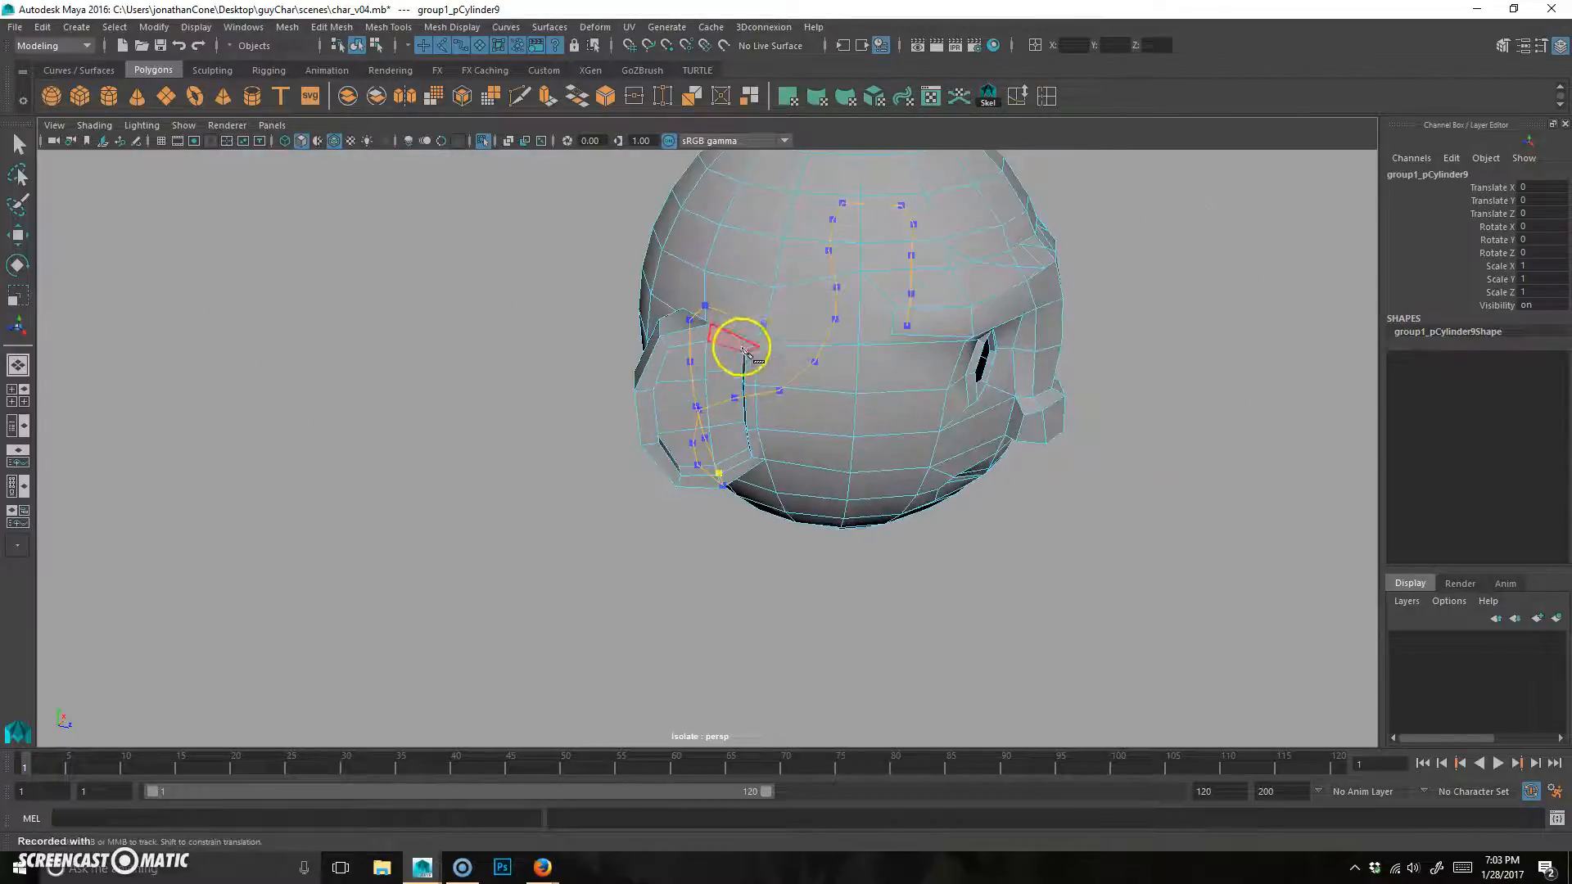
left_click_drag(772, 456, 709, 554, "alt")
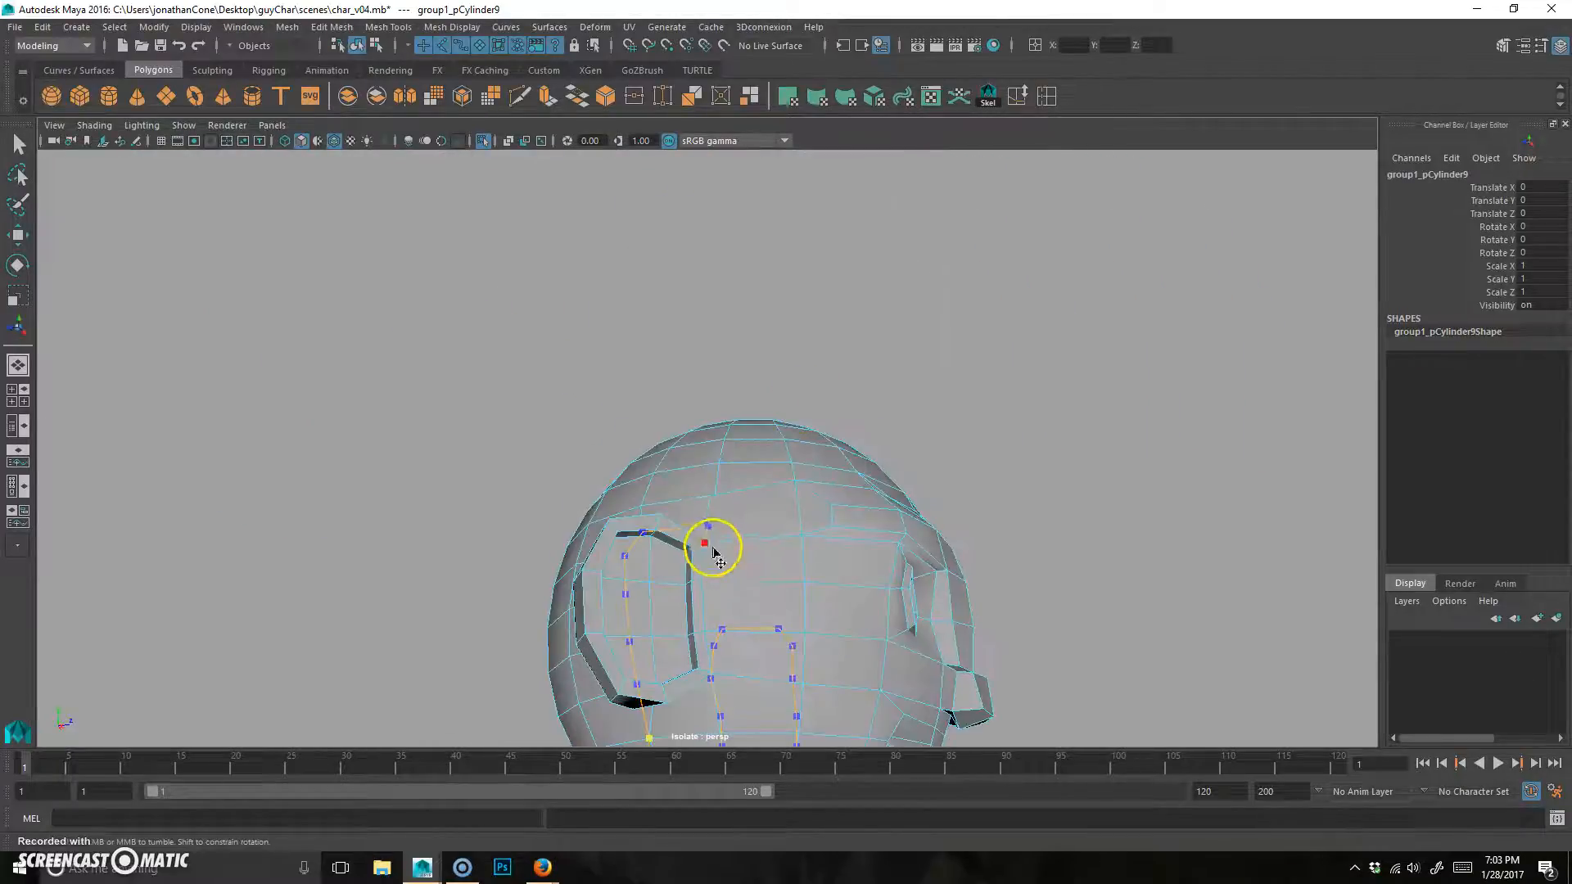
middle_click_drag(772, 614, 715, 467, "alt")
left_click(704, 508)
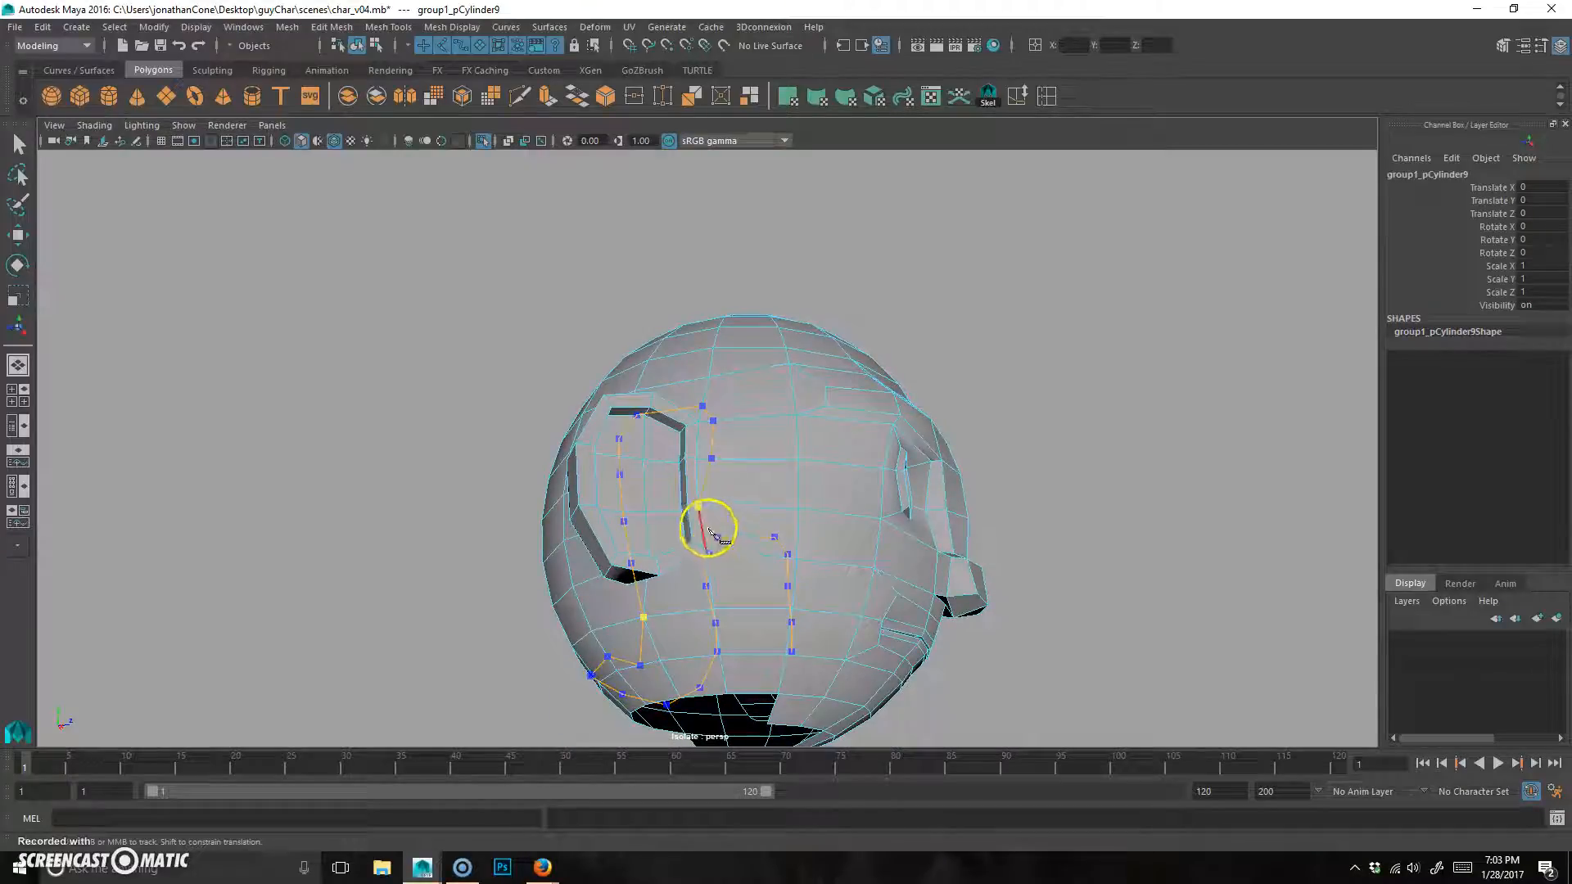
left_click_drag(720, 597, 753, 571, "alt")
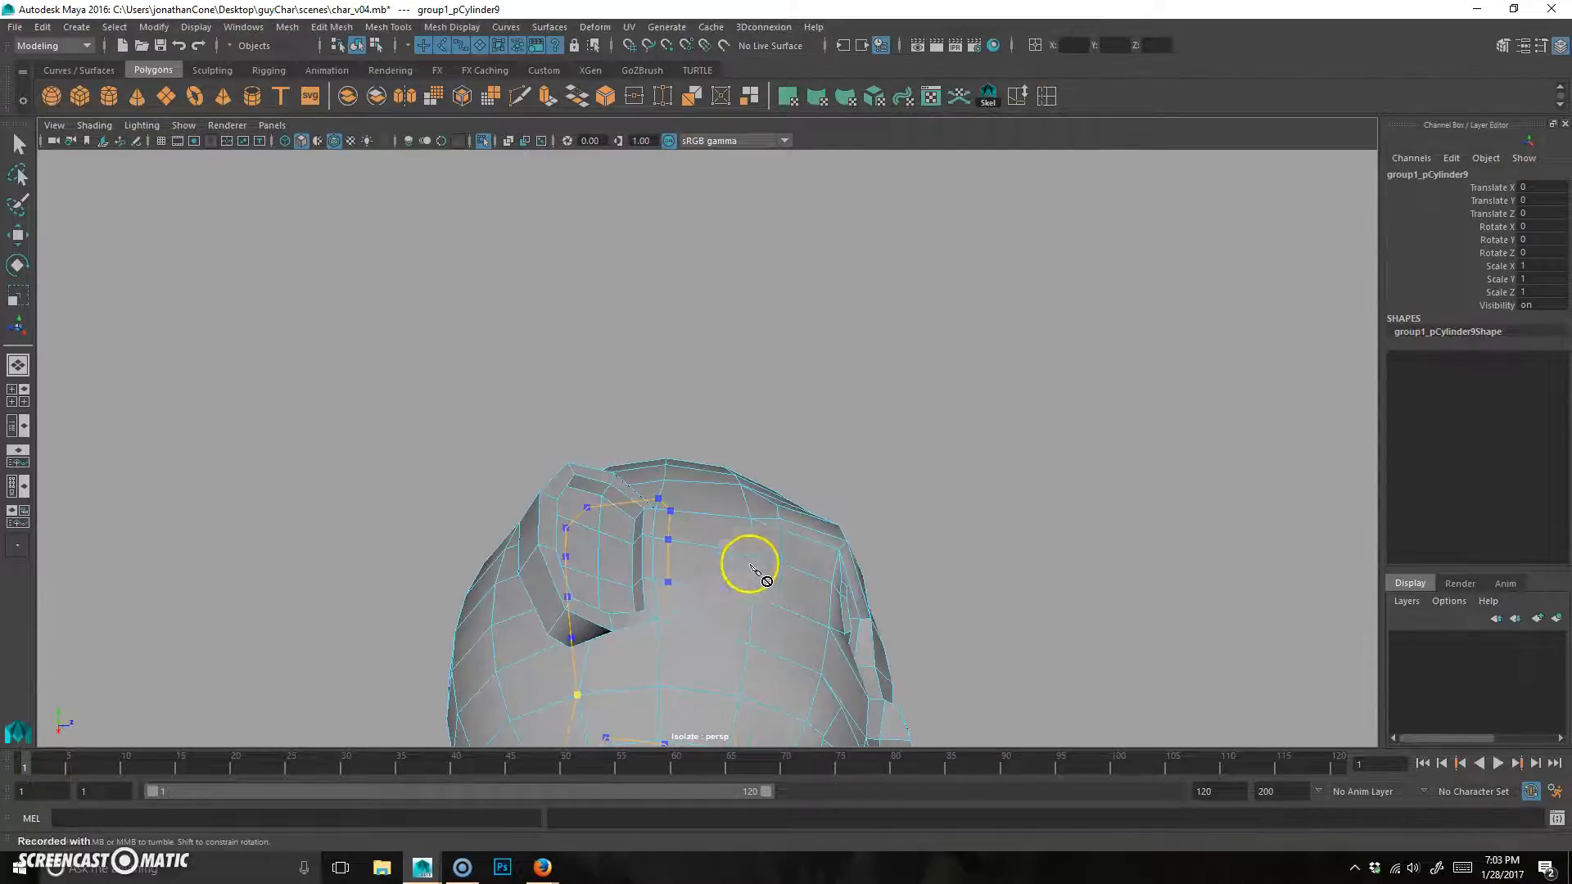
left_click(666, 624)
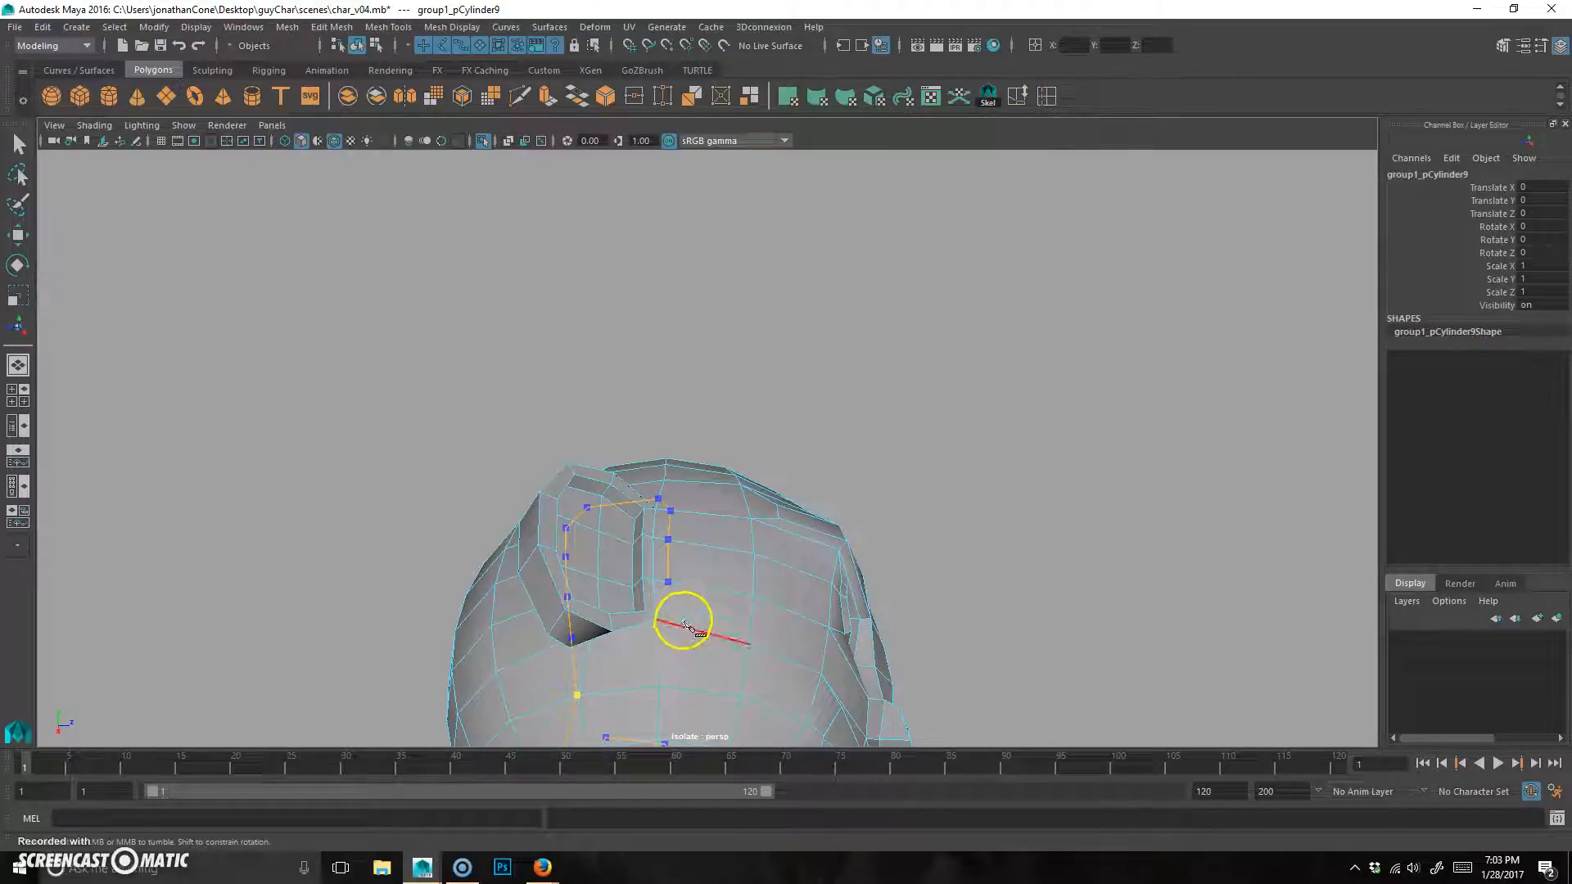
left_click_drag(747, 656, 821, 528, "alt")
key("Escape")
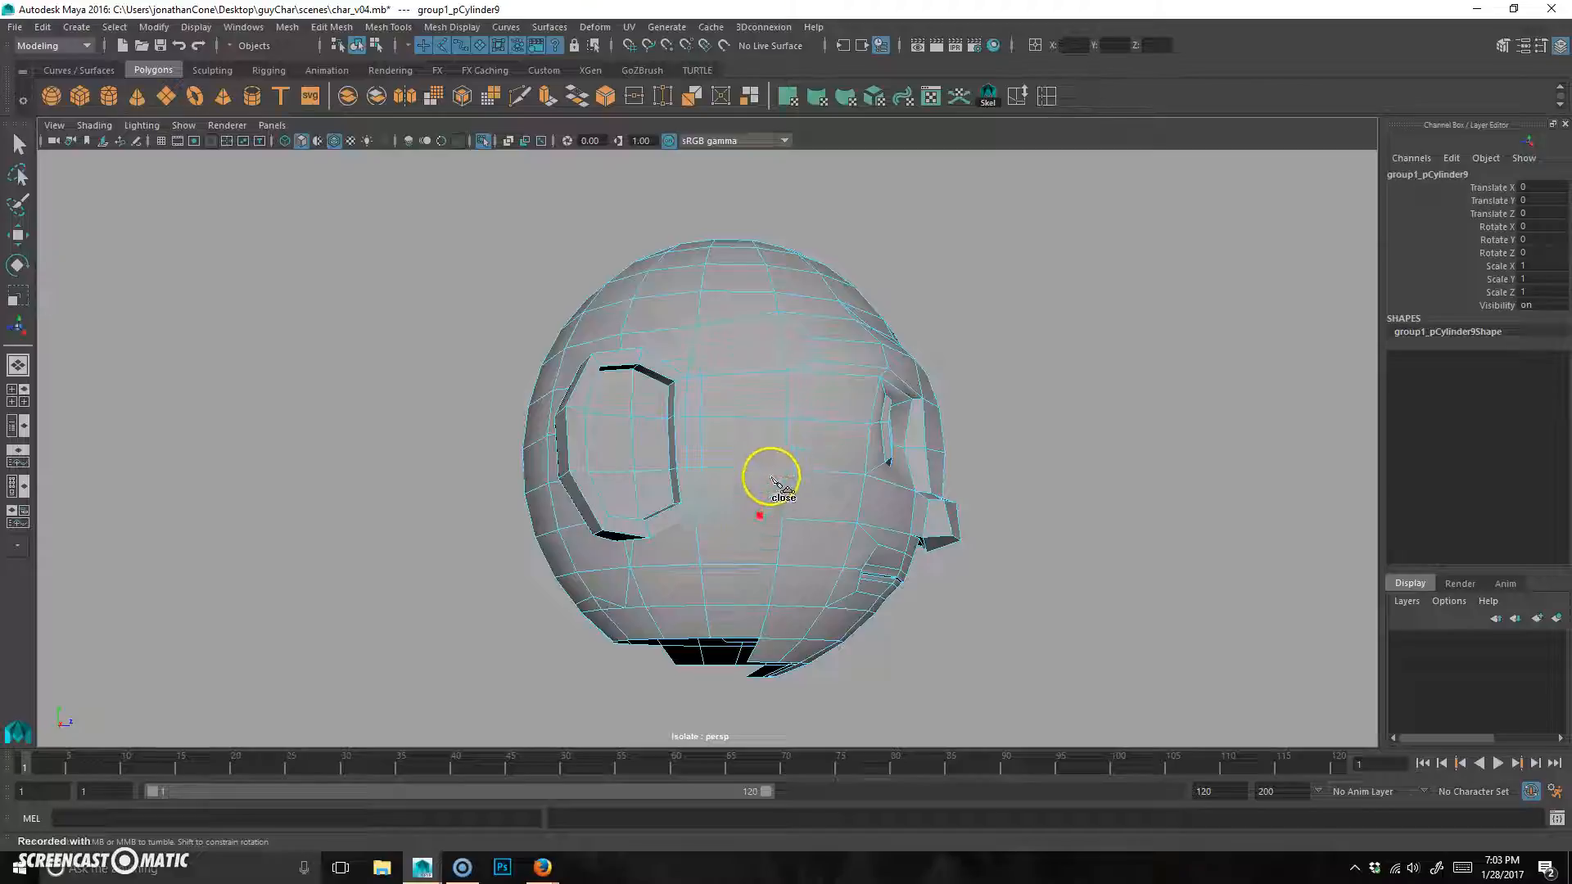
Cut the front edge of the second sideburn up to the forehead hairline and commit the cut
left_click(775, 418)
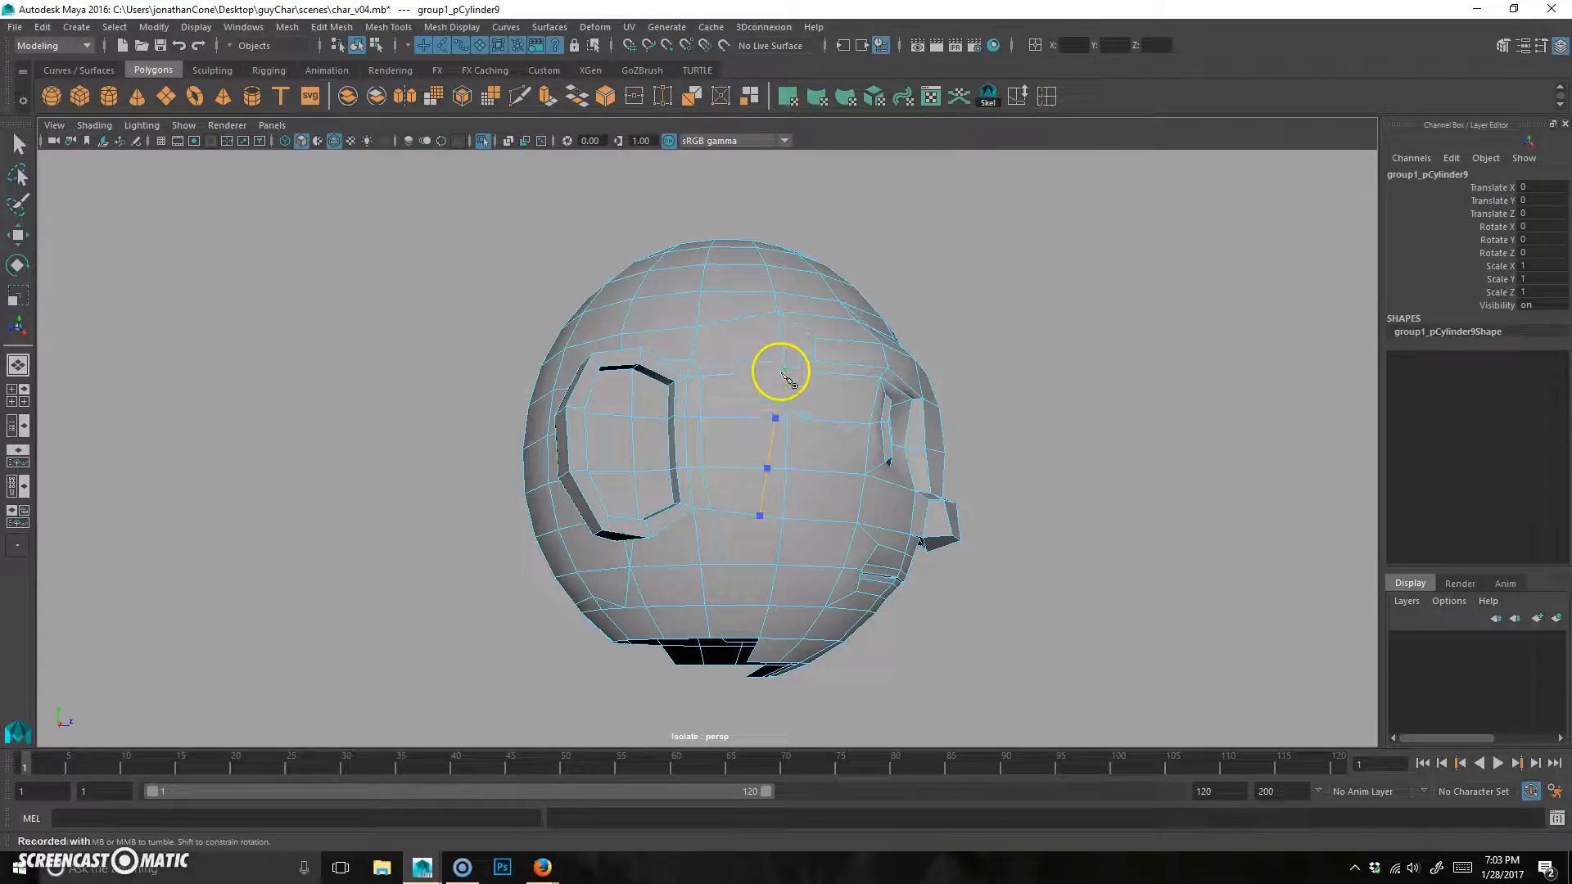
left_click_drag(747, 494, 779, 445, "alt")
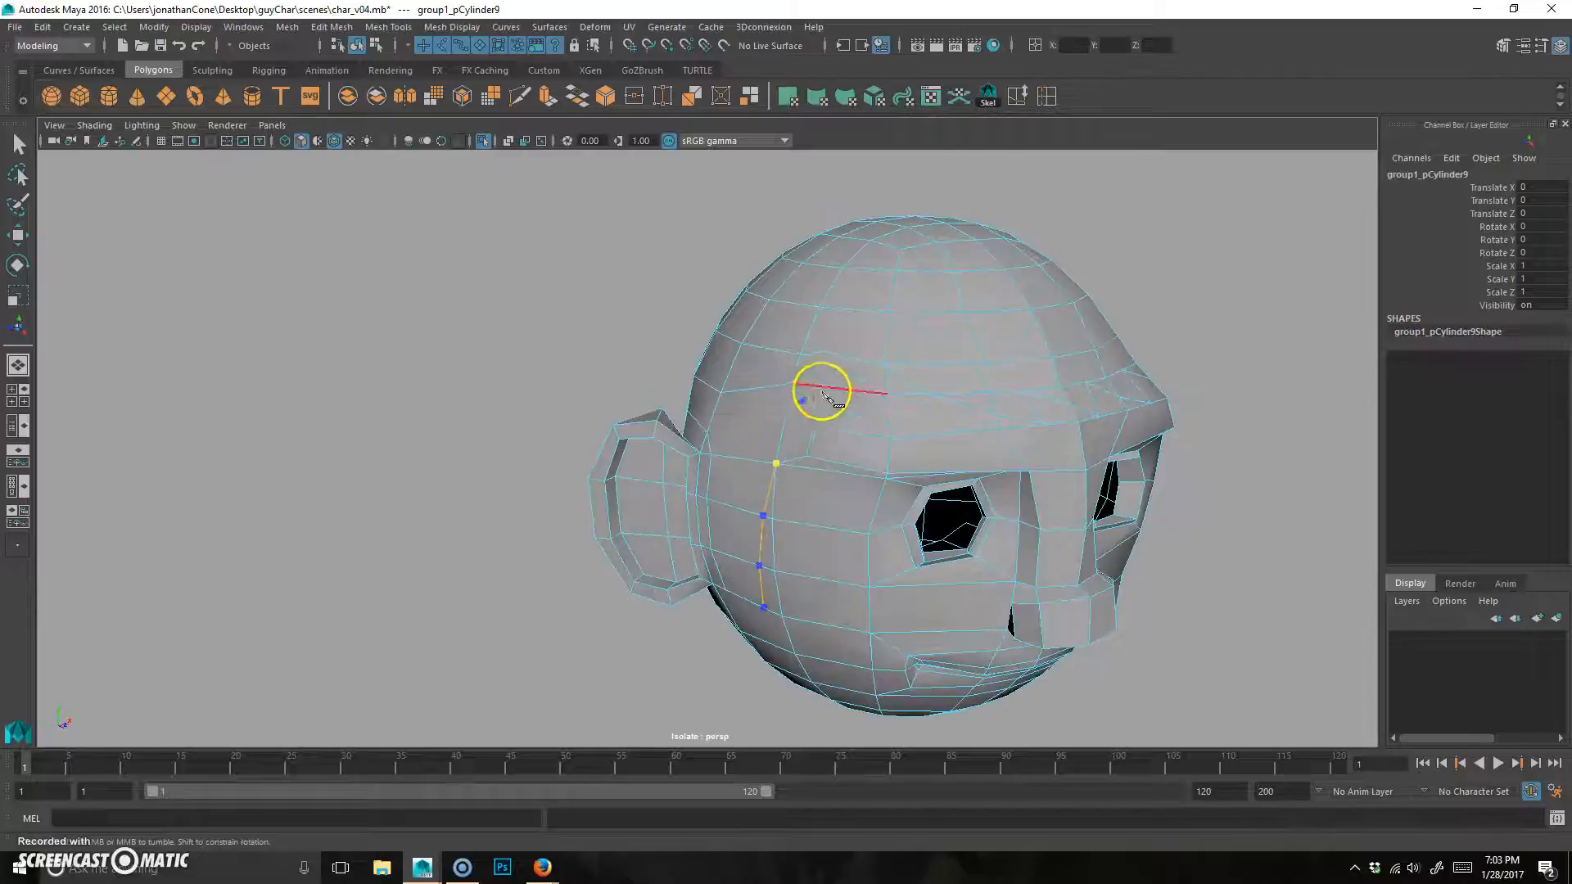
key("Return")
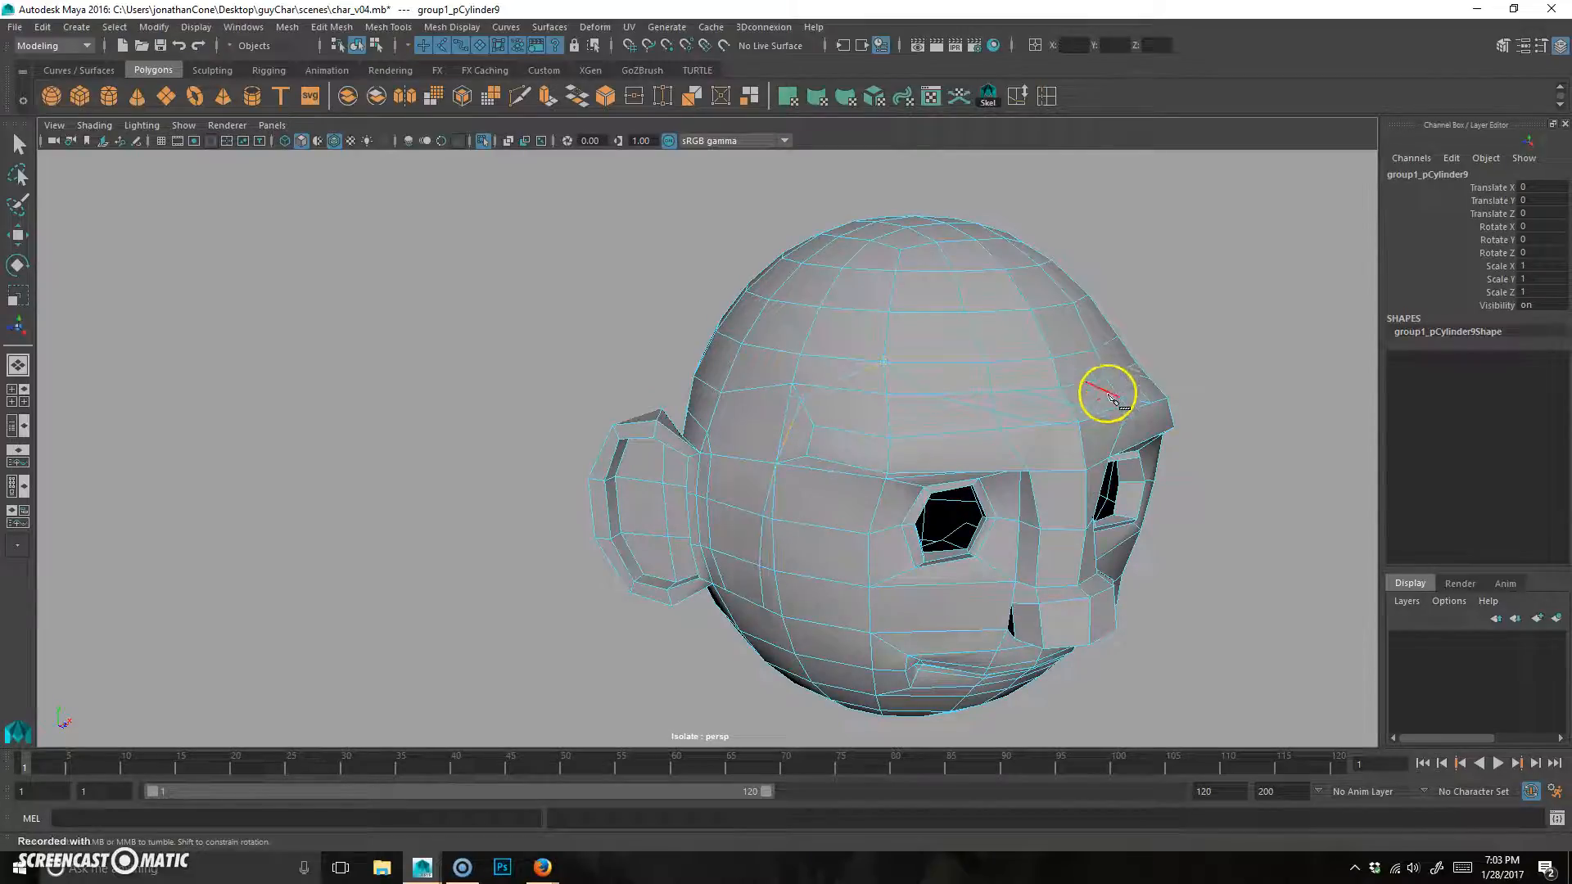
Switch to face selection and delete the forehead faces between the zigzag hairline and the brows
left_click_drag(1059, 526, 784, 521, "alt")
key("w")
left_click_drag(649, 519, 656, 470, "alt")
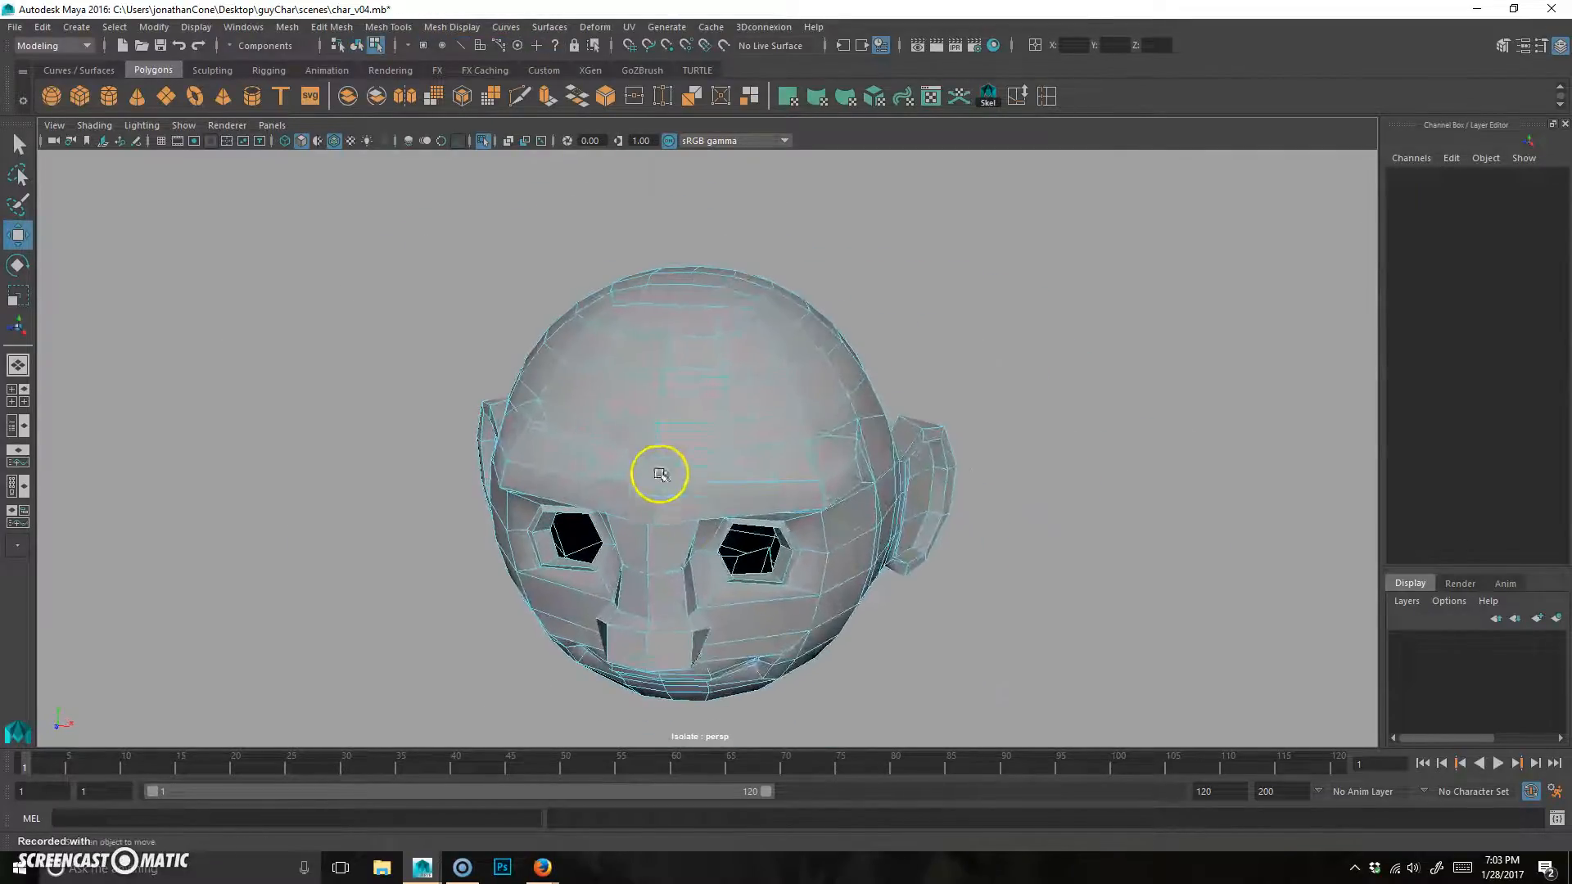
left_click_drag(691, 653, 728, 629, "alt")
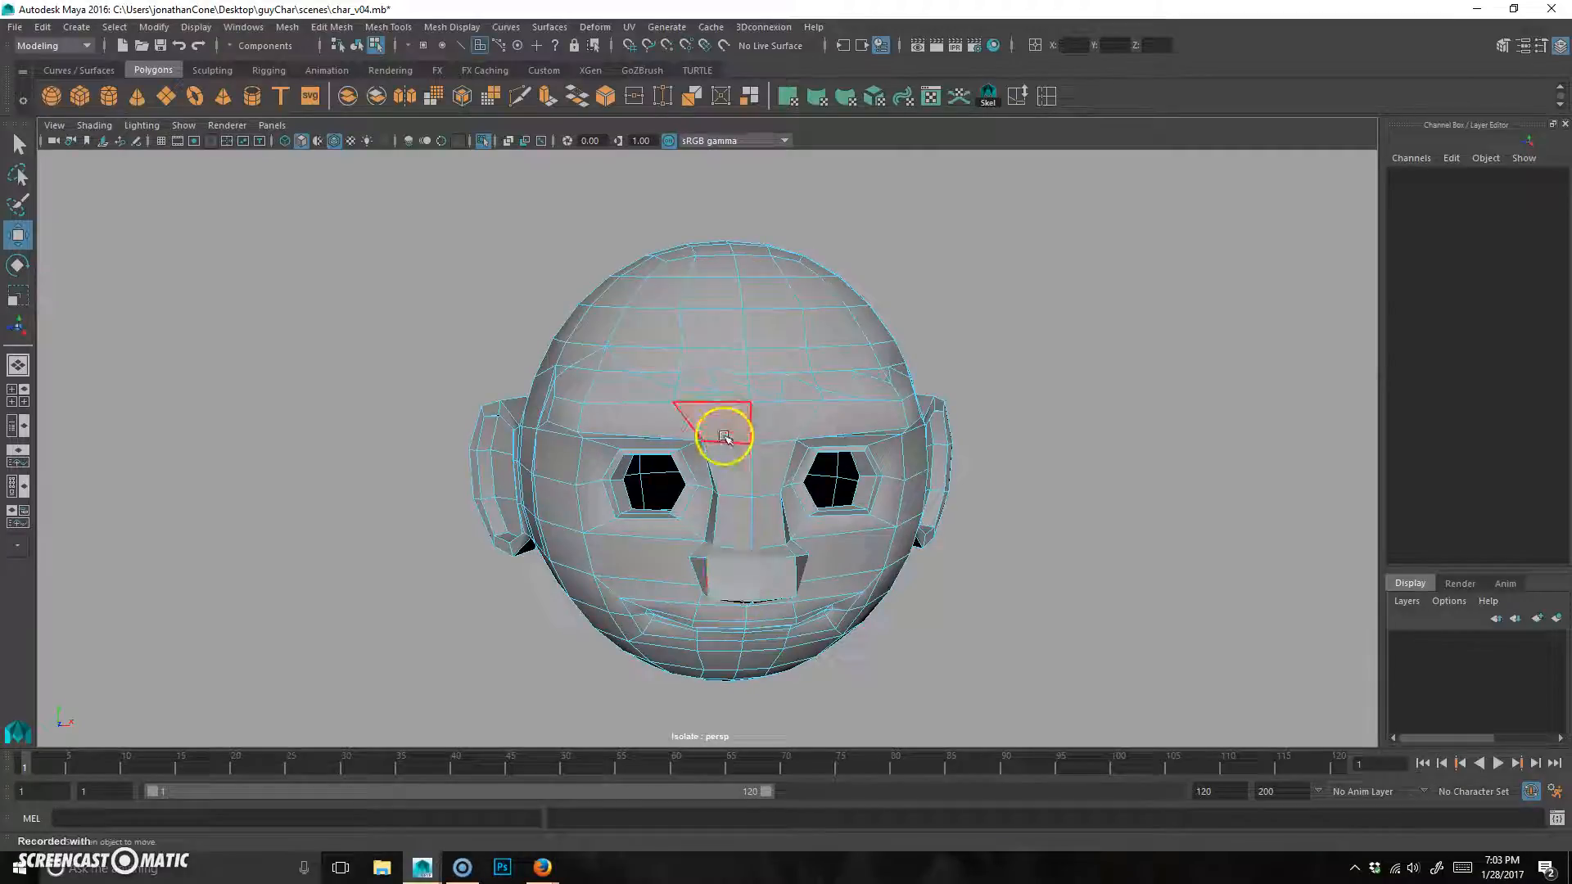
left_click(735, 397)
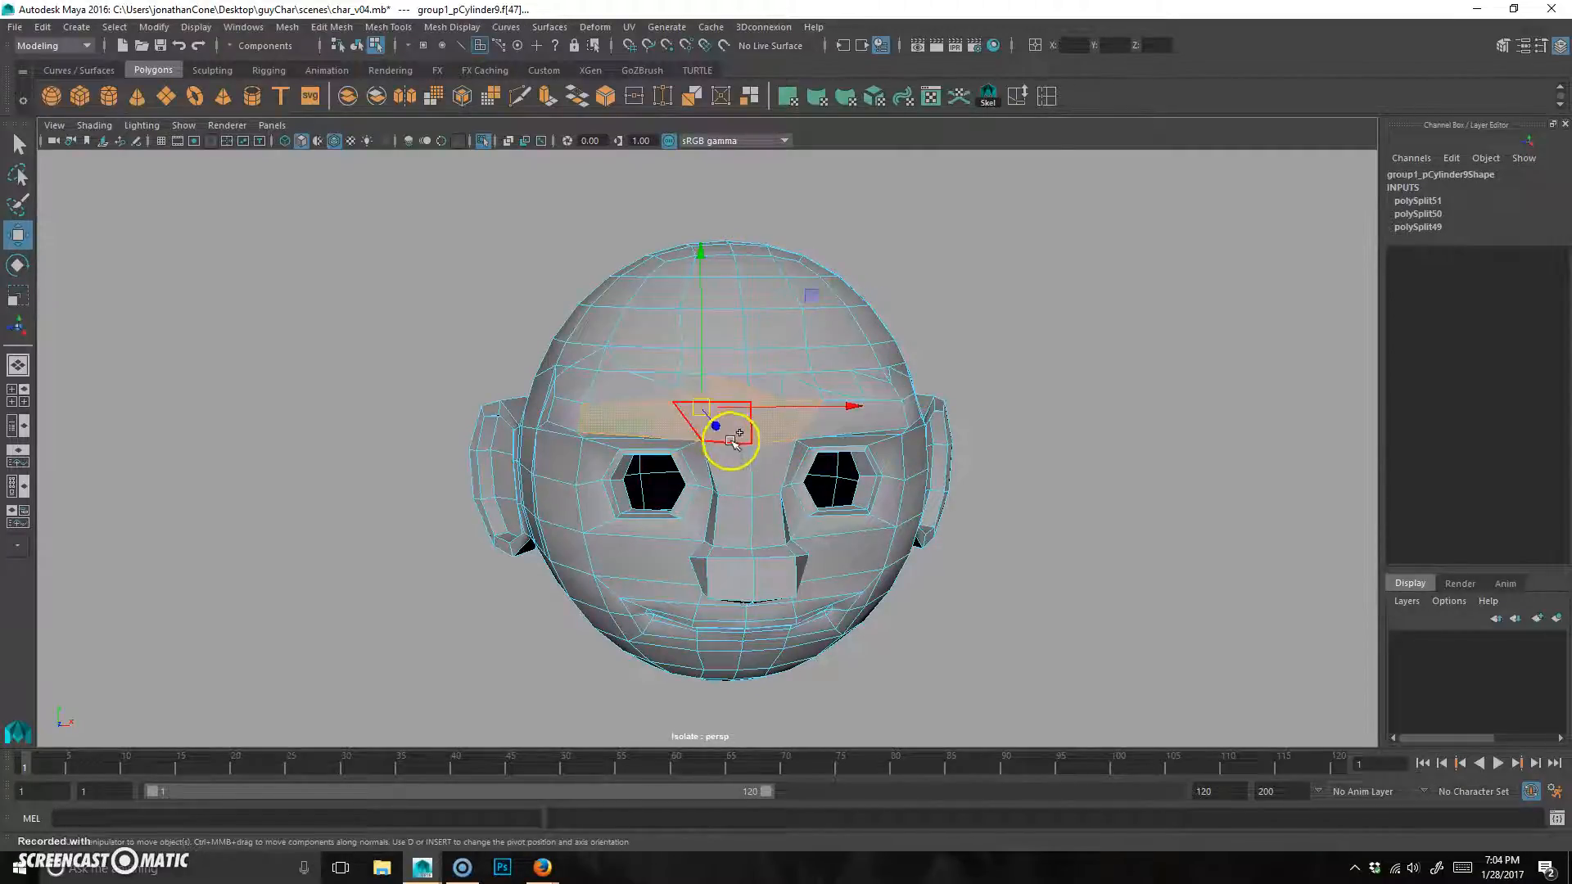
left_click_drag(702, 536, 653, 519, "alt")
key("Delete")
Delete the remaining faces below the hairline from the side of the forehead to the temple, one after another
left_click(723, 442)
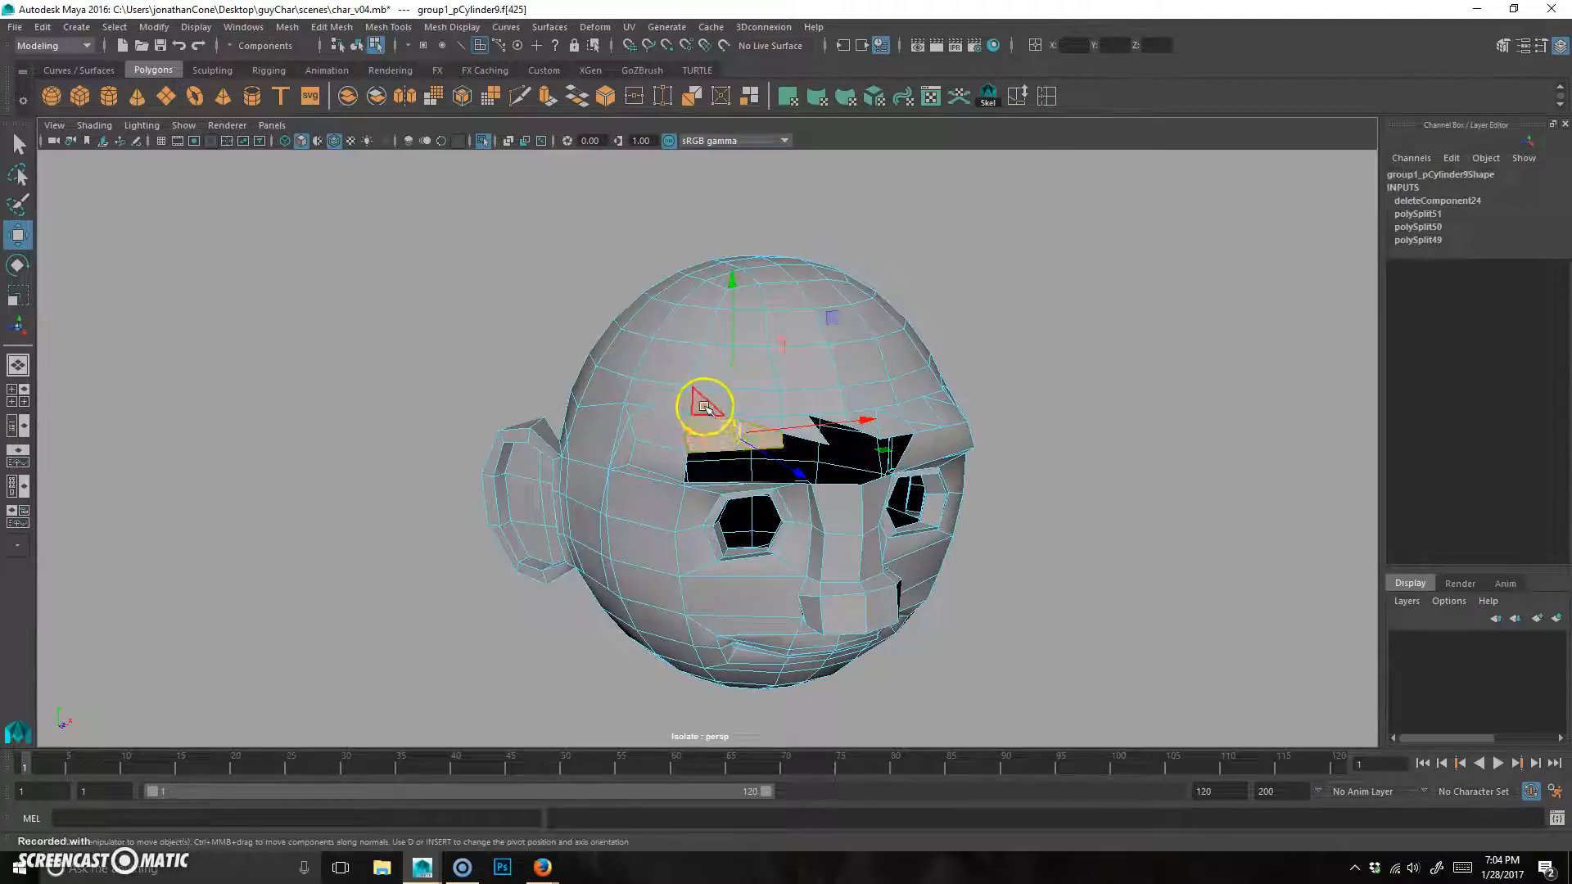
key("Delete")
left_click(704, 407)
key("Delete")
left_click(676, 412)
key("Delete")
left_click(663, 433)
key("Delete")
left_click(627, 449)
key("Delete")
left_click(659, 471)
key("Delete")
Delete the cheek faces bordering the sideburn's front edge and lower end
left_click(625, 410)
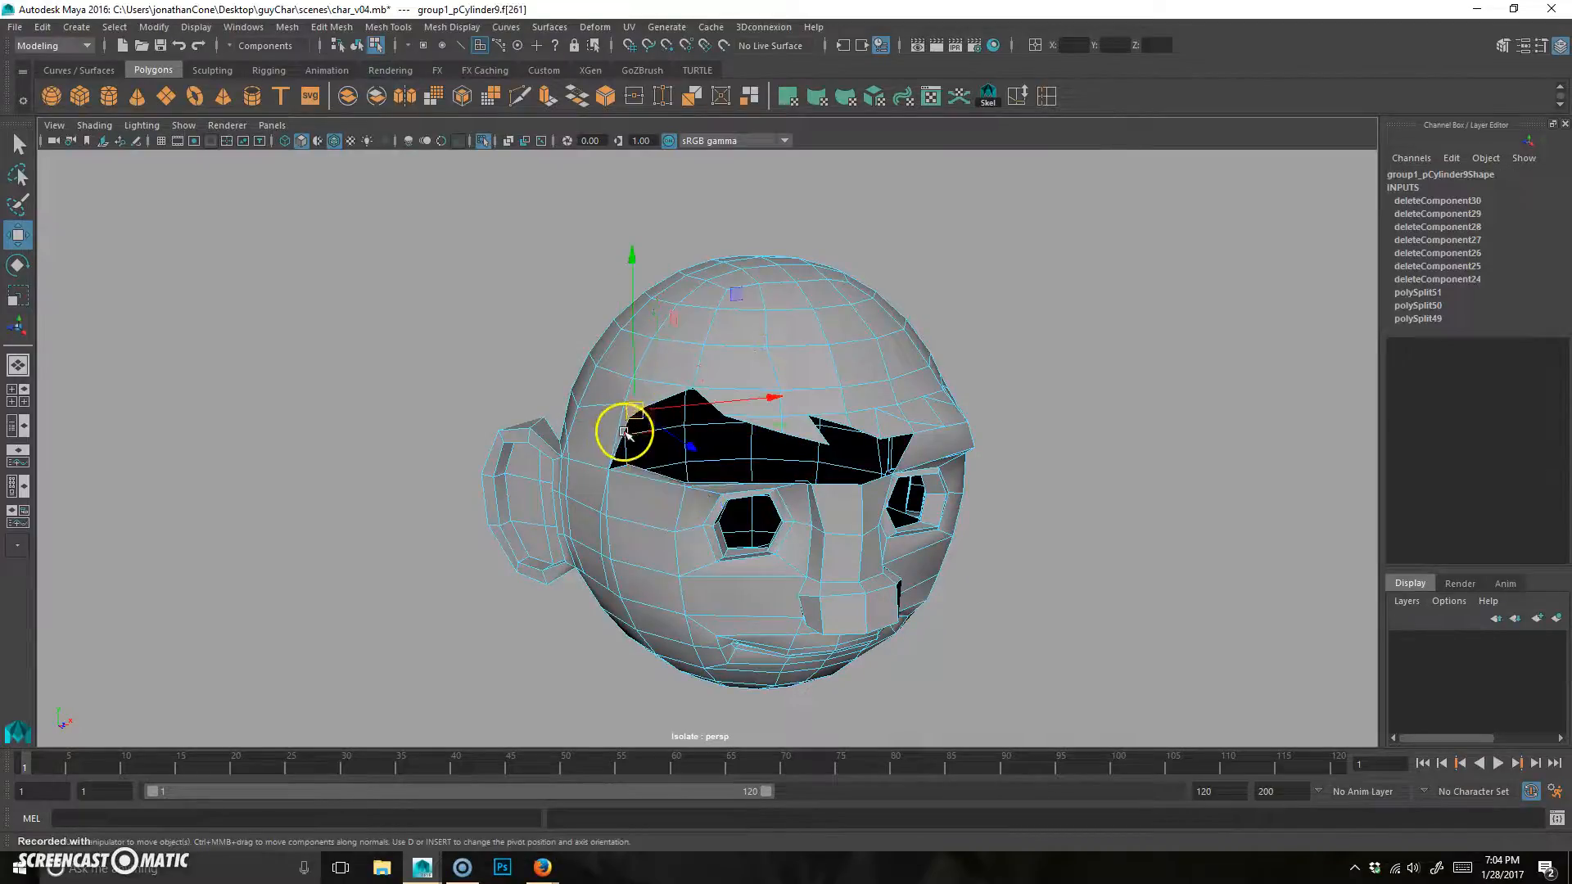
left_click_drag(625, 561, 691, 537, "alt")
left_click(719, 446)
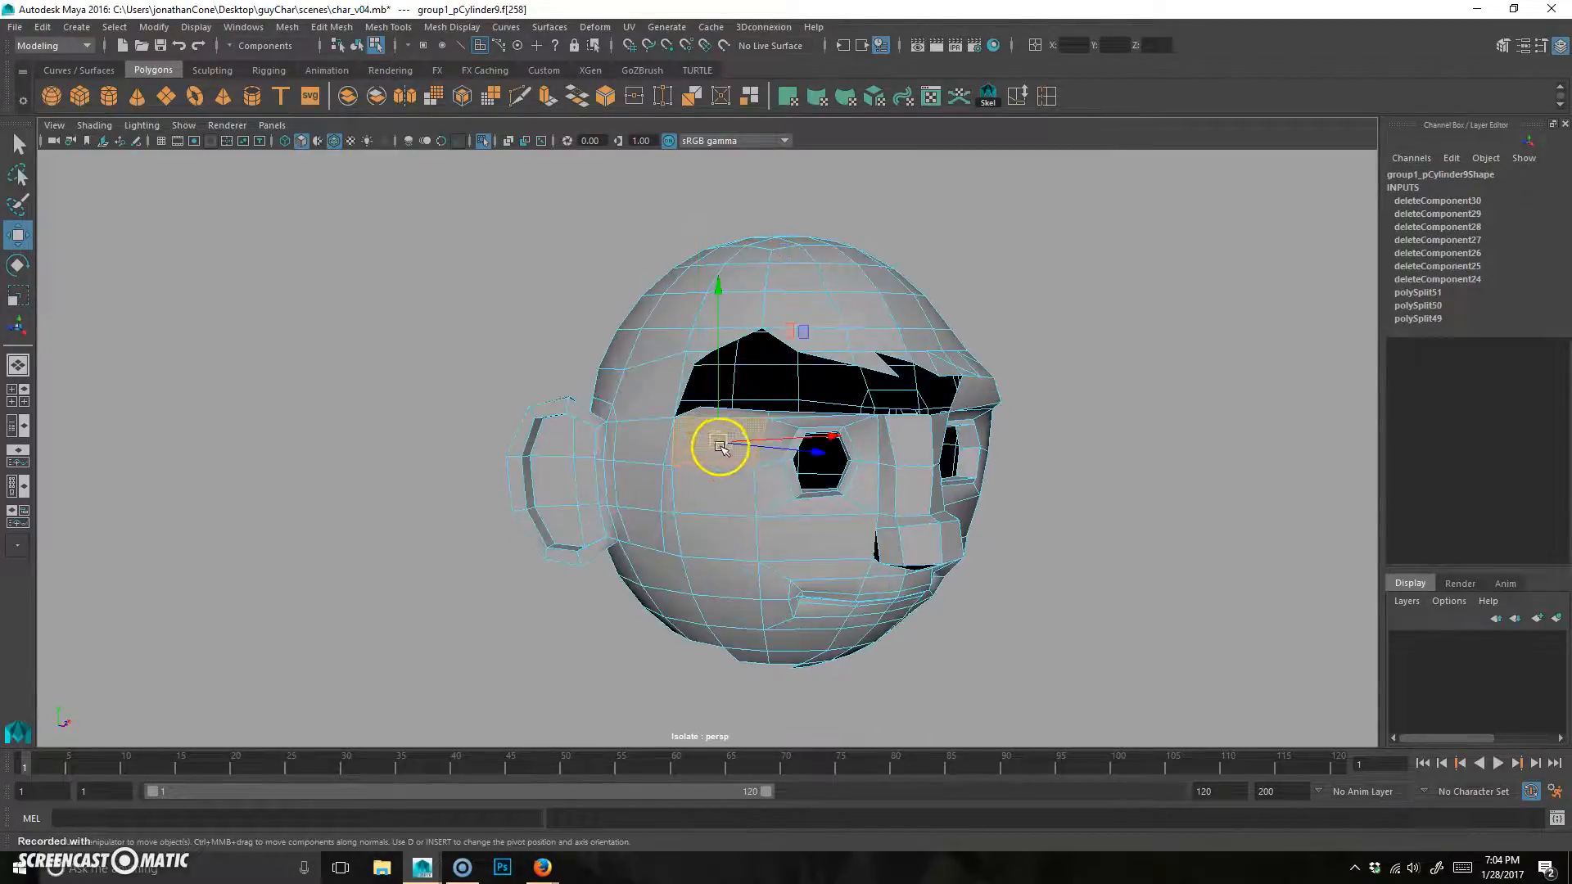
key("Delete")
left_click(670, 453)
key("Delete")
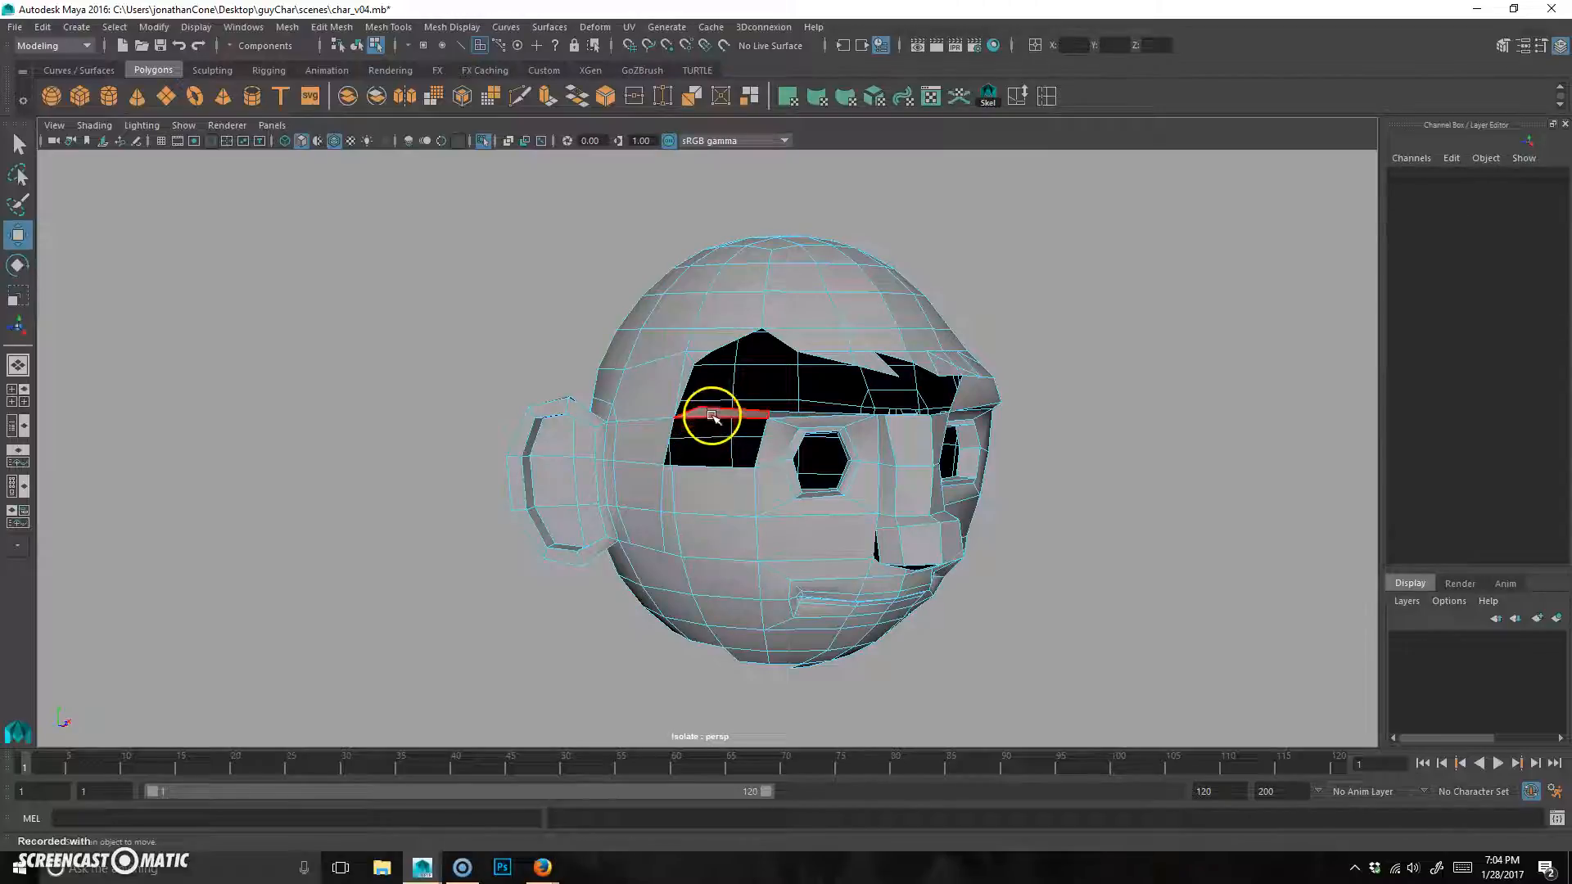
left_click(675, 503)
key("Delete")
left_click(665, 571)
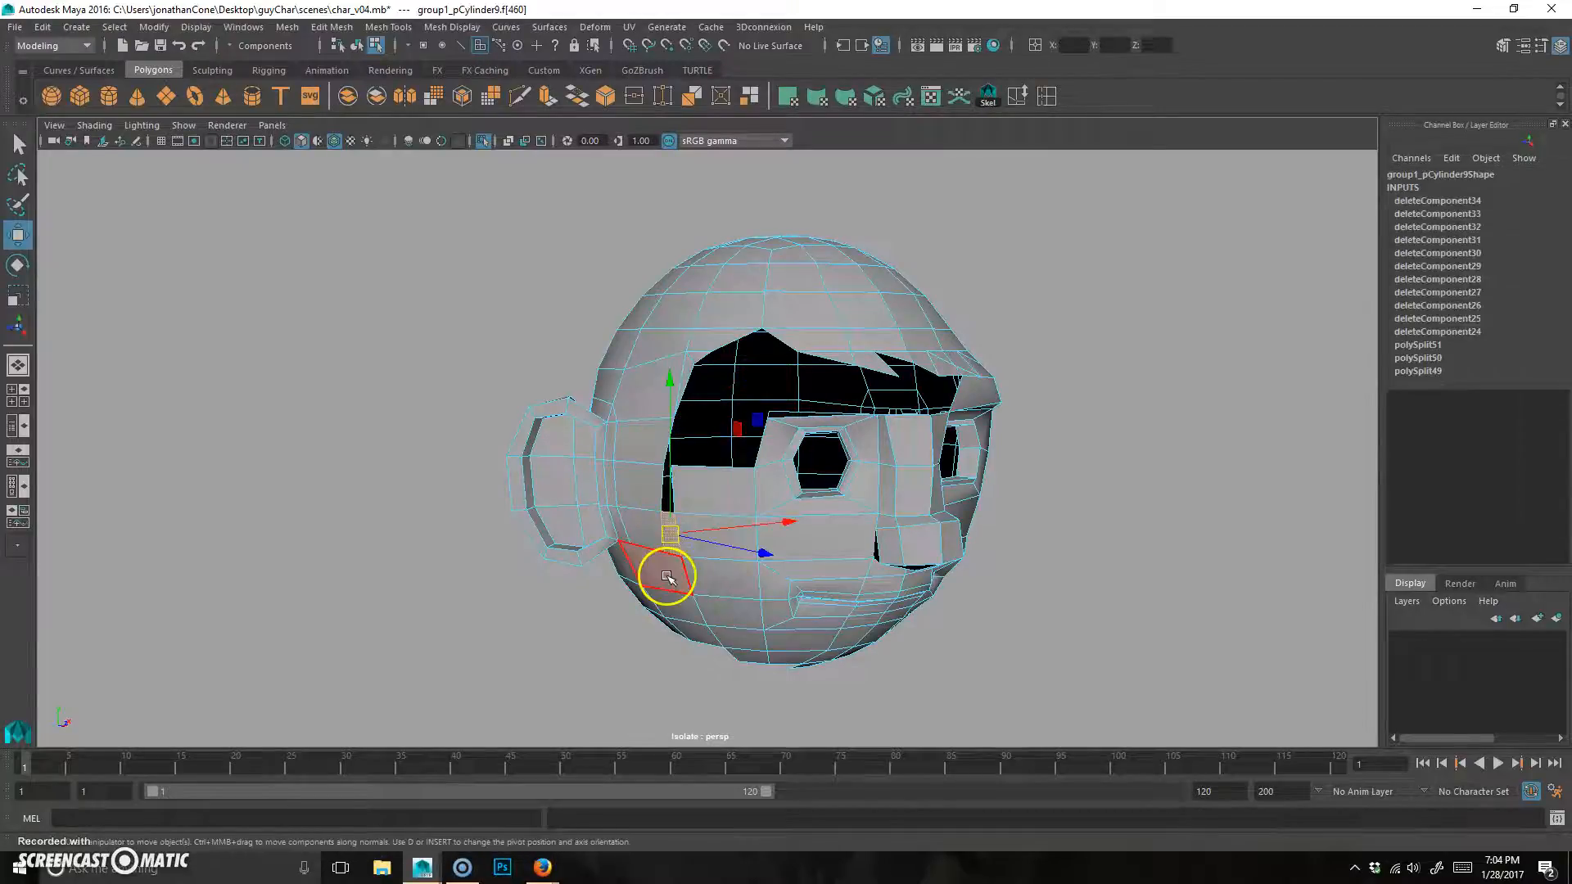
key("Delete")
left_click(681, 536)
key("Delete")
Select the narrow strip of faces between the sideburn and the ear and delete it
left_click_drag(660, 571, 710, 526, "alt")
left_click(738, 516)
double_click(731, 477, "shift")
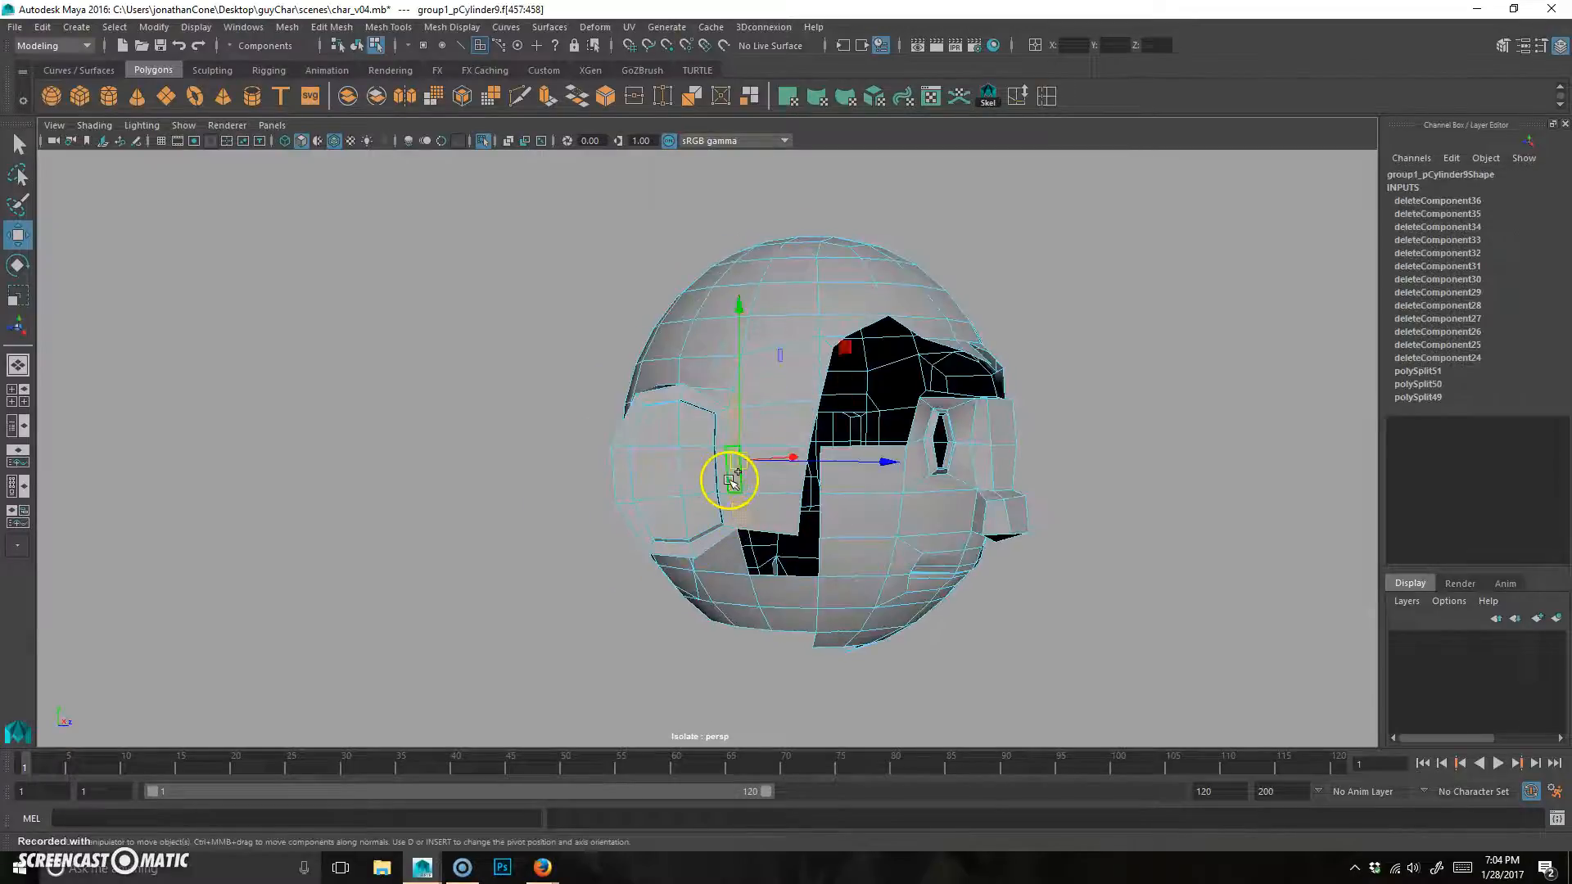
key("Delete")
Select the strip of faces running over the top of the ear and down behind it, and delete it
left_click(712, 395)
left_click_drag(590, 449, 695, 498, "alt")
left_click(816, 473)
left_click(821, 475, "shift")
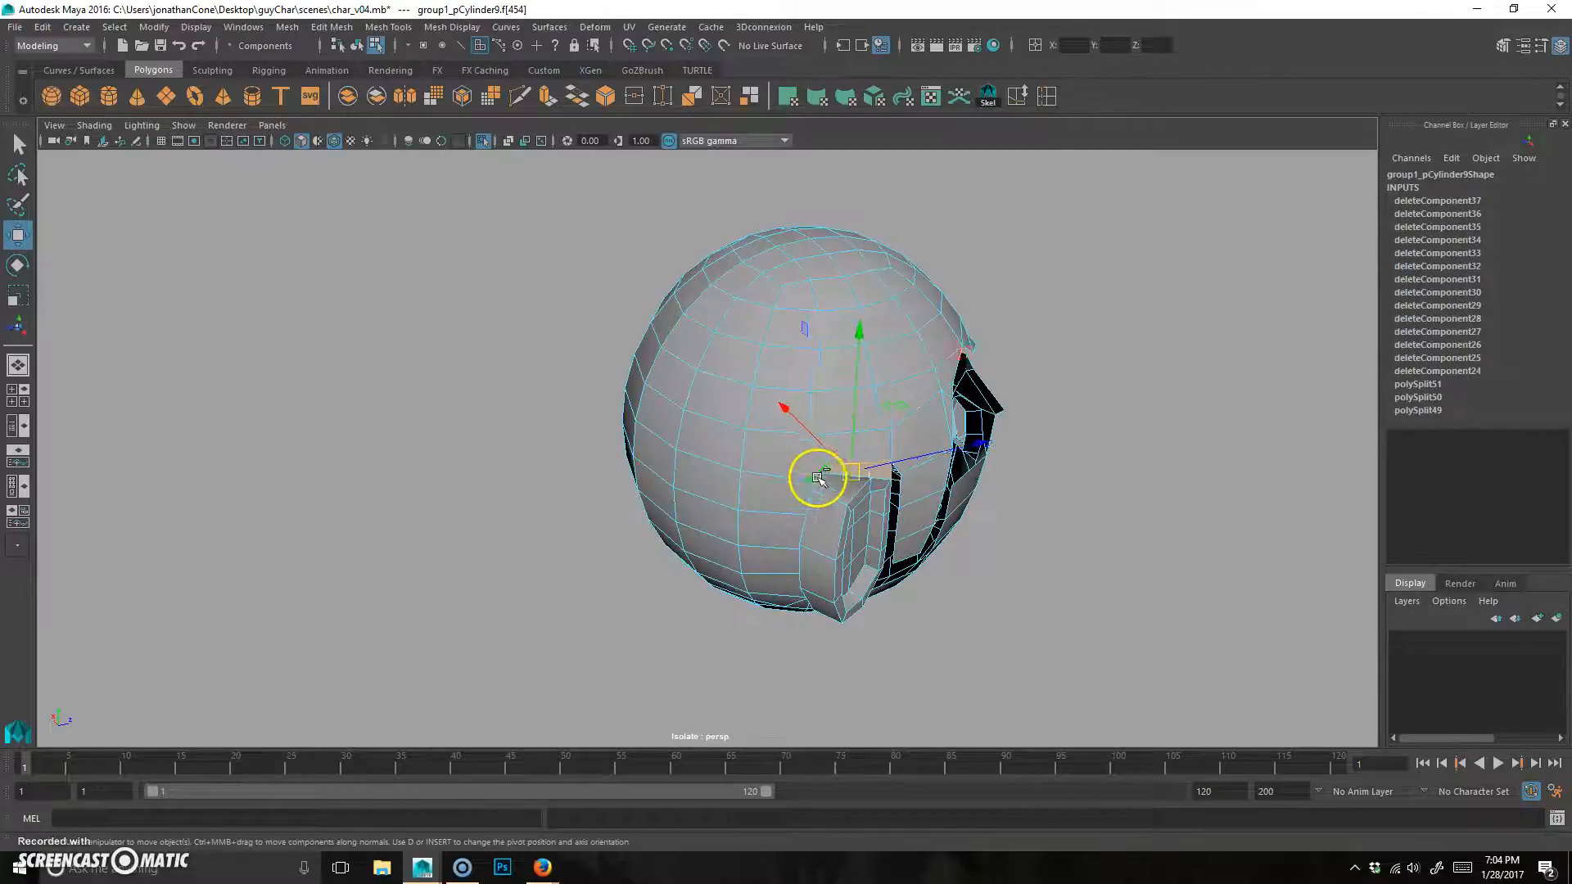
left_click_drag(818, 477, 842, 484, "alt")
left_click(875, 425, "shift")
double_click(879, 461, "shift")
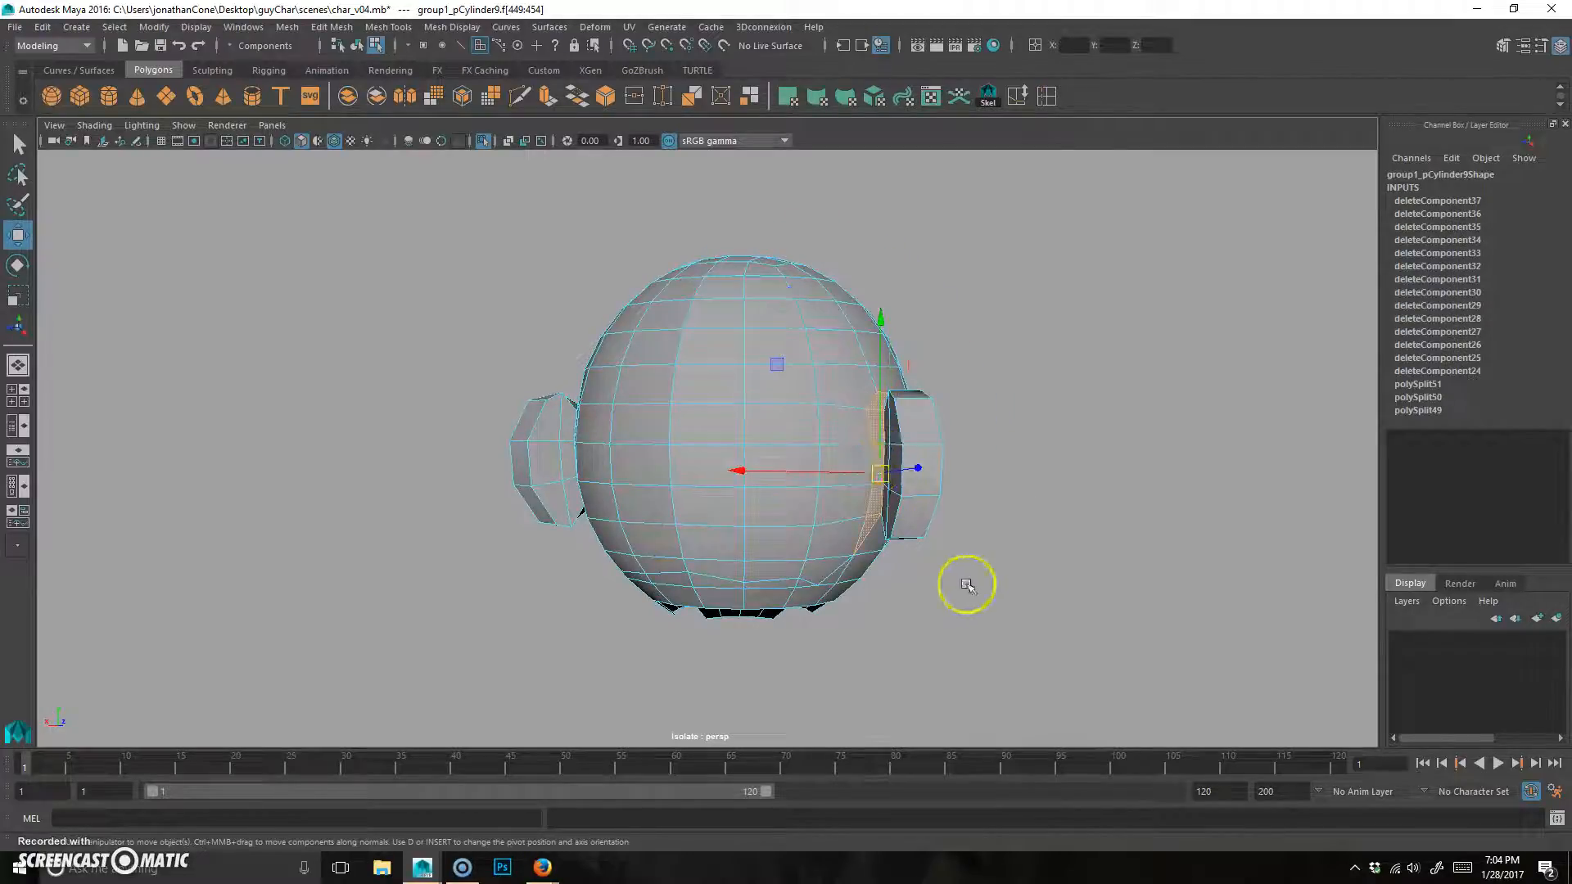
key("Delete")
Delete the faces just below the cut line across the nape, working from the cleared ear toward the other side
left_click(862, 574)
key("Delete")
left_click(840, 577)
key("Delete")
left_click(824, 600)
key("Delete")
left_click(786, 586)
key("Delete")
left_click(774, 583)
double_click(711, 585, "shift")
mouse_move(667, 641)
left_mouse_down("alt")
mouse_move(628, 647)
mouse_move(687, 627)
left_mouse_up("alt")
key("Delete")
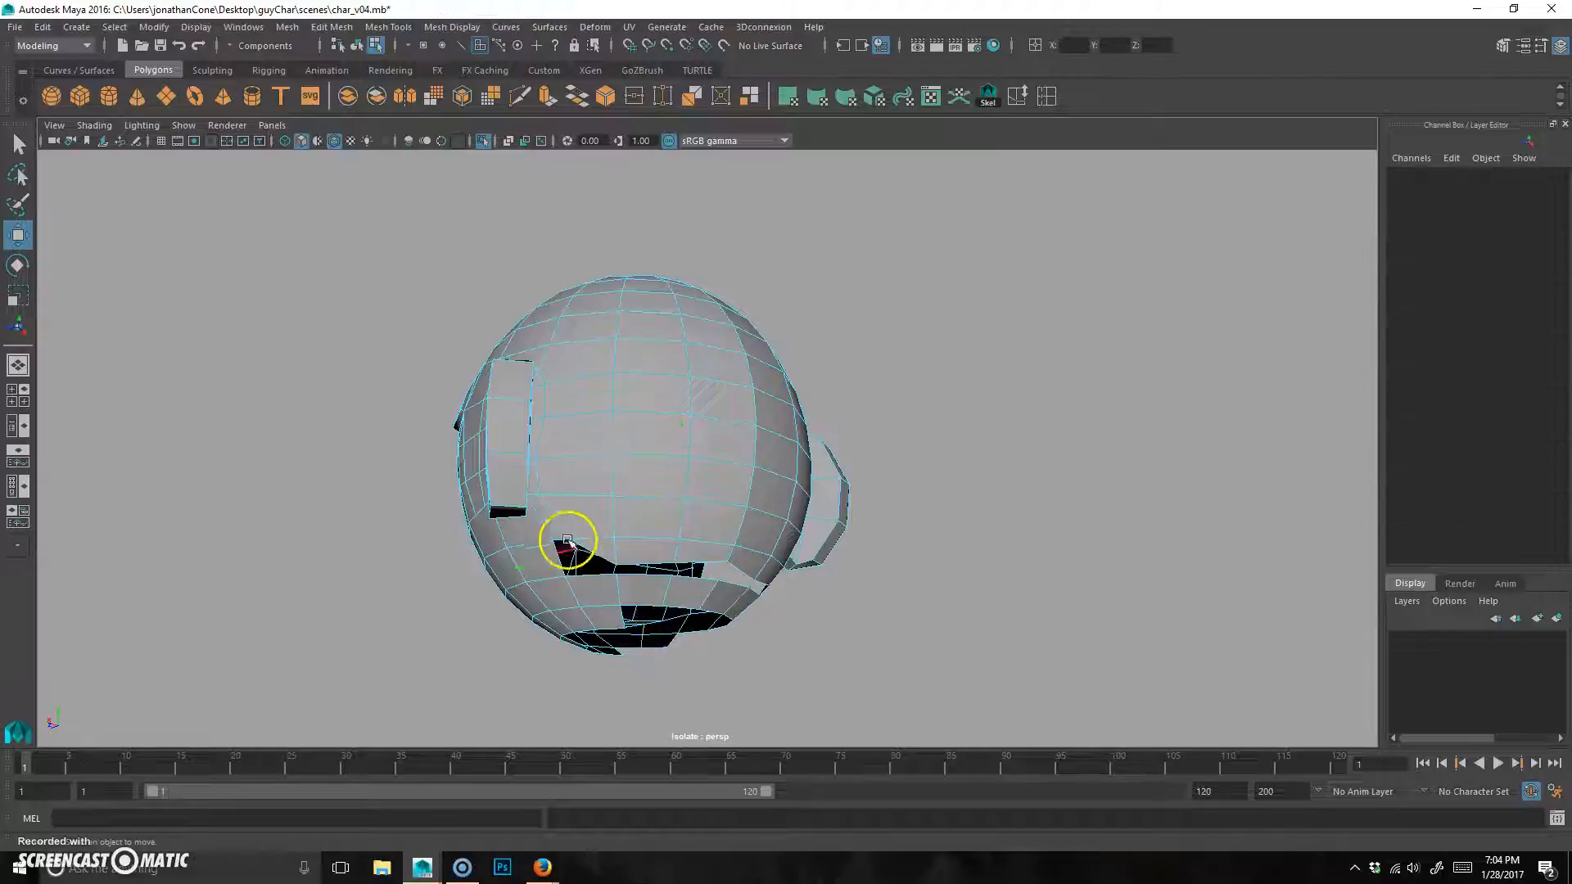
Delete the strips of faces behind and over the second ear, plus those between the ear and sideburn and below the sideburn
left_click(517, 483)
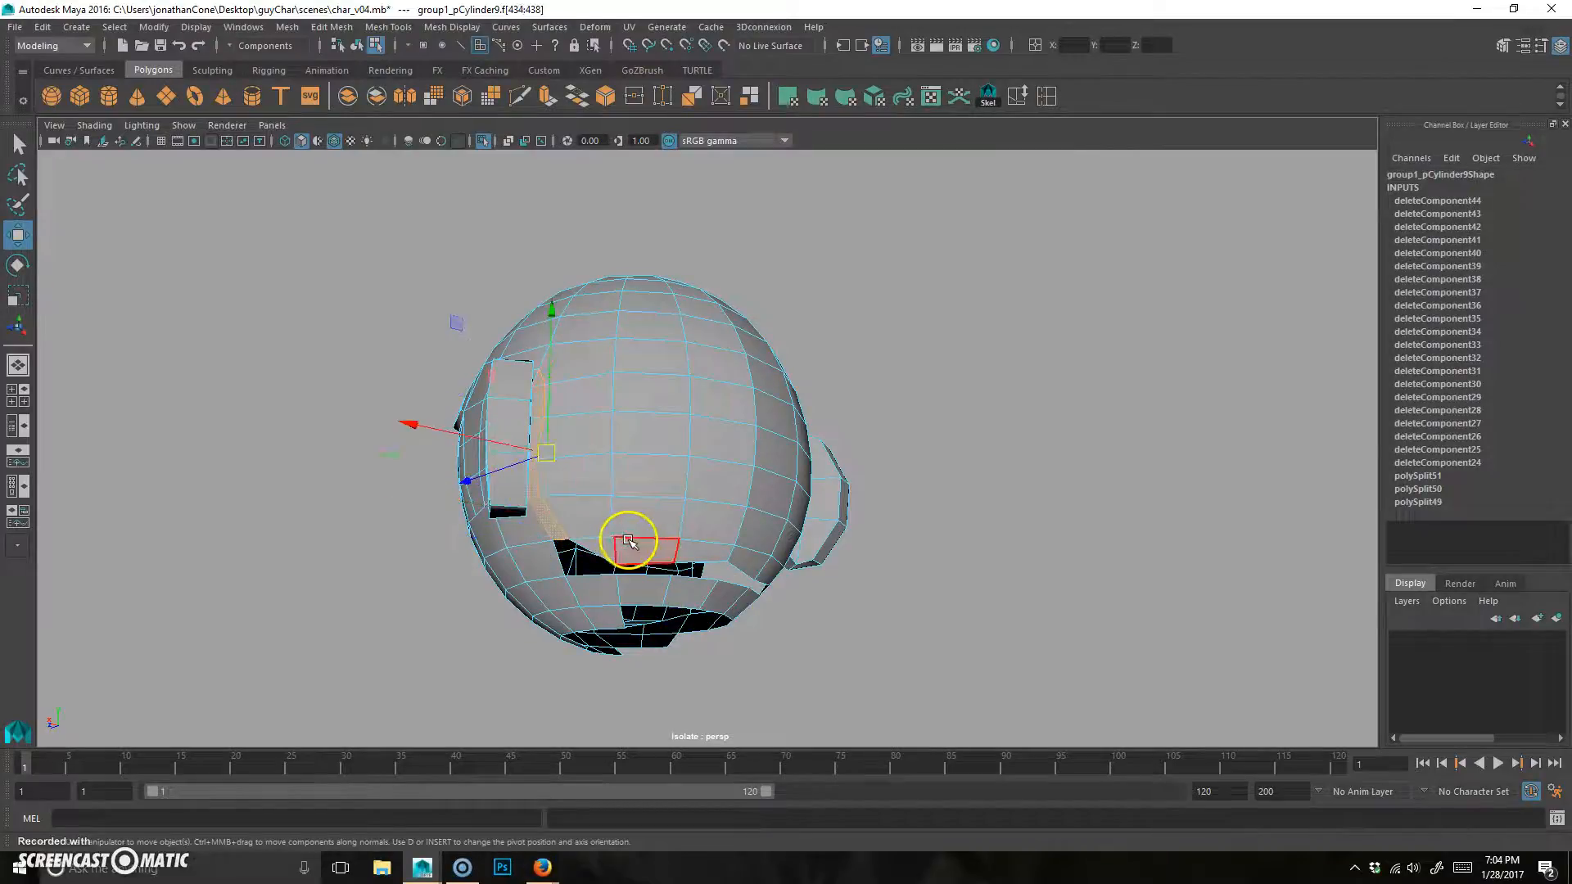
key("Delete")
left_click_drag(509, 414, 543, 480, "alt")
left_click(508, 489)
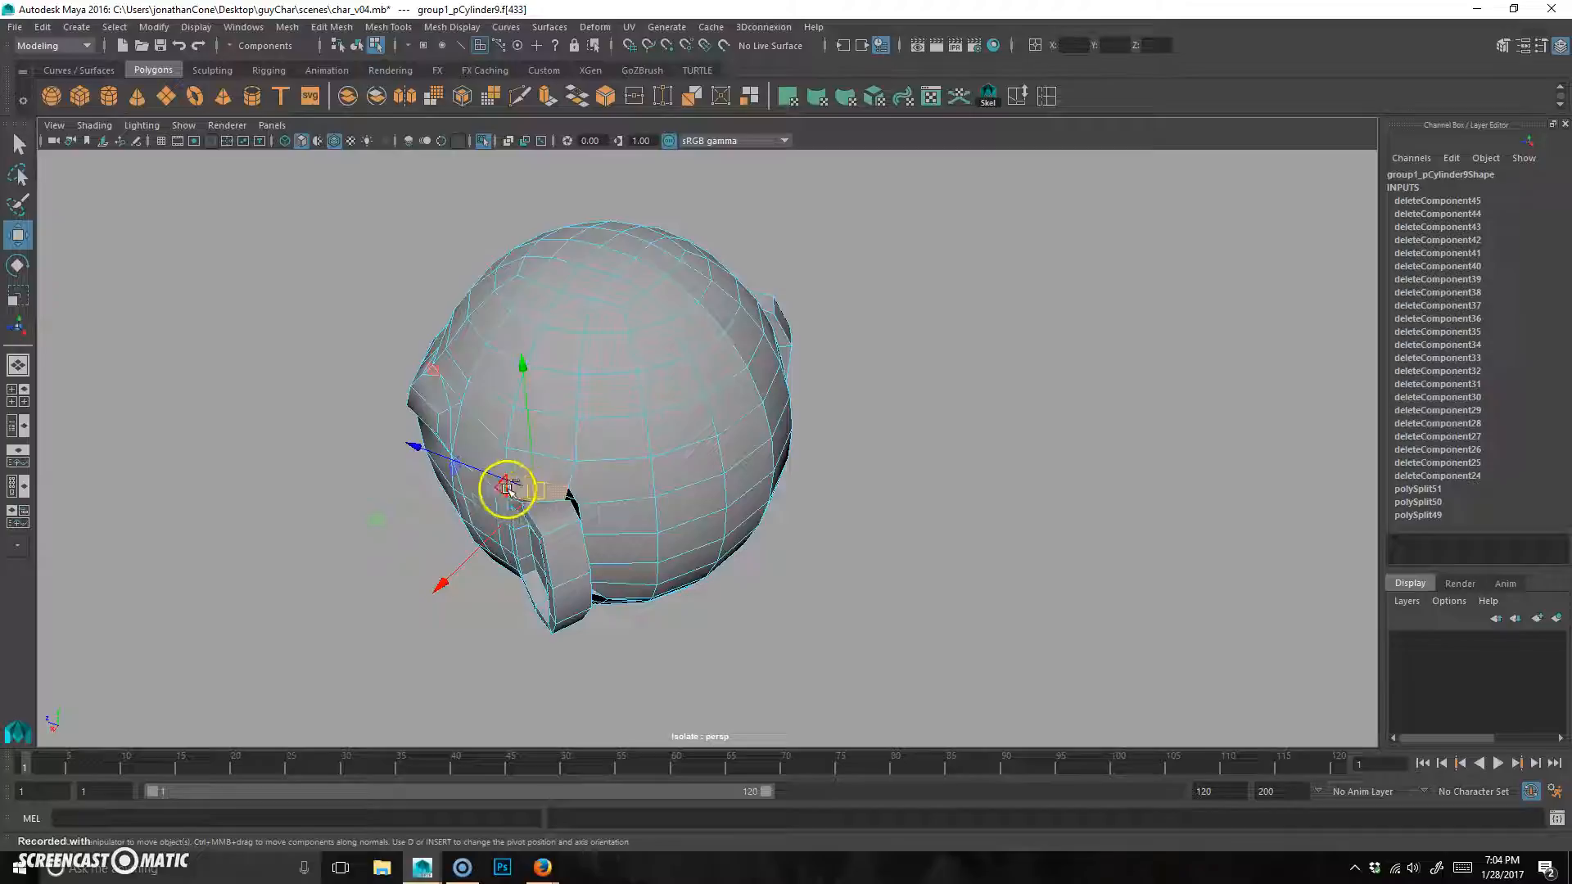
left_click_drag(513, 536, 603, 502, "alt")
left_click(599, 534)
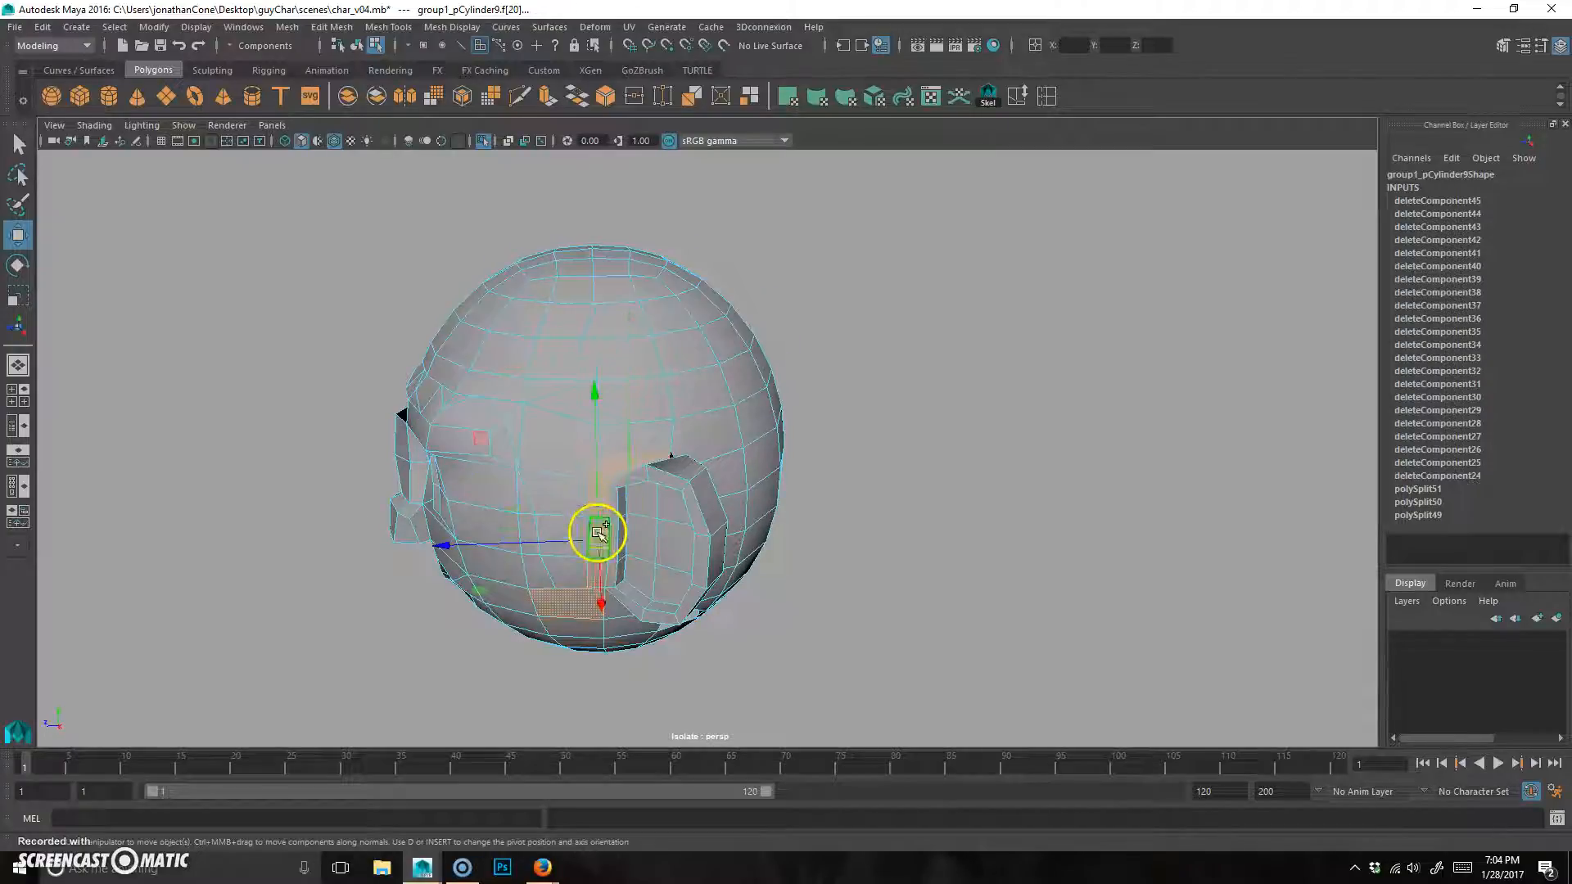
key("Delete")
Delete the faces along the front edge of the second sideburn, from the cheek up to the temple beside the eye
left_click_drag(636, 670, 631, 502, "alt")
left_click(636, 530)
key("Delete")
left_click(630, 491)
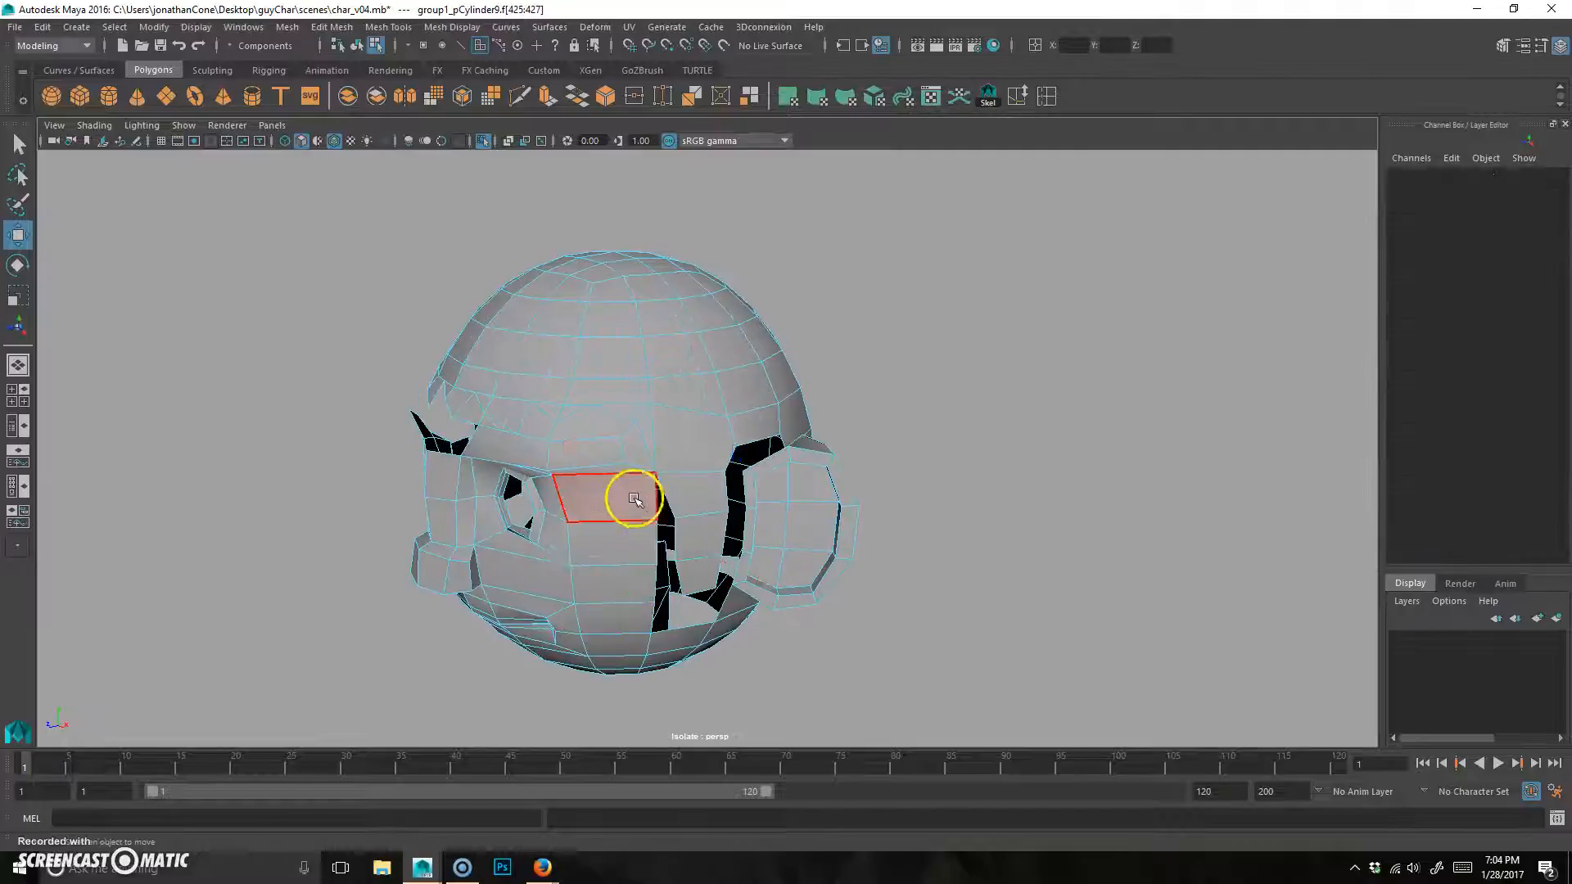
key("Delete")
left_click(631, 472)
key("Delete")
left_click(617, 468)
key("Delete")
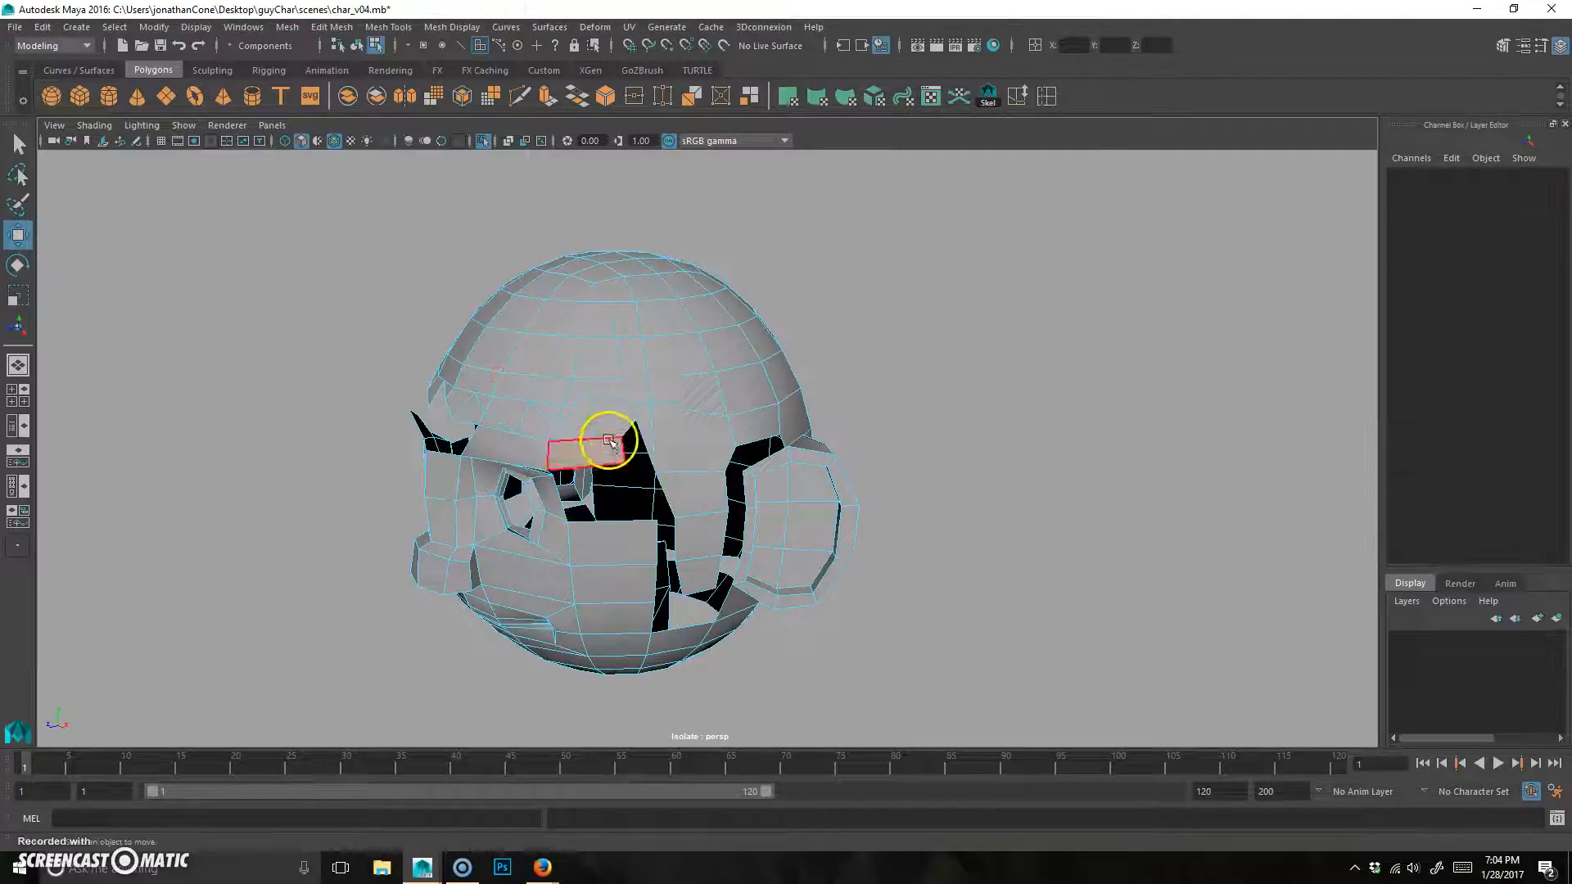
Delete the forehead faces directly below the jagged hairline, working from the temple across to the cleared opposite side
left_click(607, 440)
key("Delete")
left_click(538, 471)
key("Delete")
left_click(541, 430)
key("Delete")
left_click(537, 456)
key("Delete")
left_click(475, 418)
key("Delete")
left_click(488, 423)
key("Delete")
Select and delete the detached face shell, and delete the remaining ear shell so that only the hair cap is kept
left_click_drag(445, 521, 546, 521, "alt")
left_click(666, 515)
left_click_drag(667, 515, 791, 551, "alt")
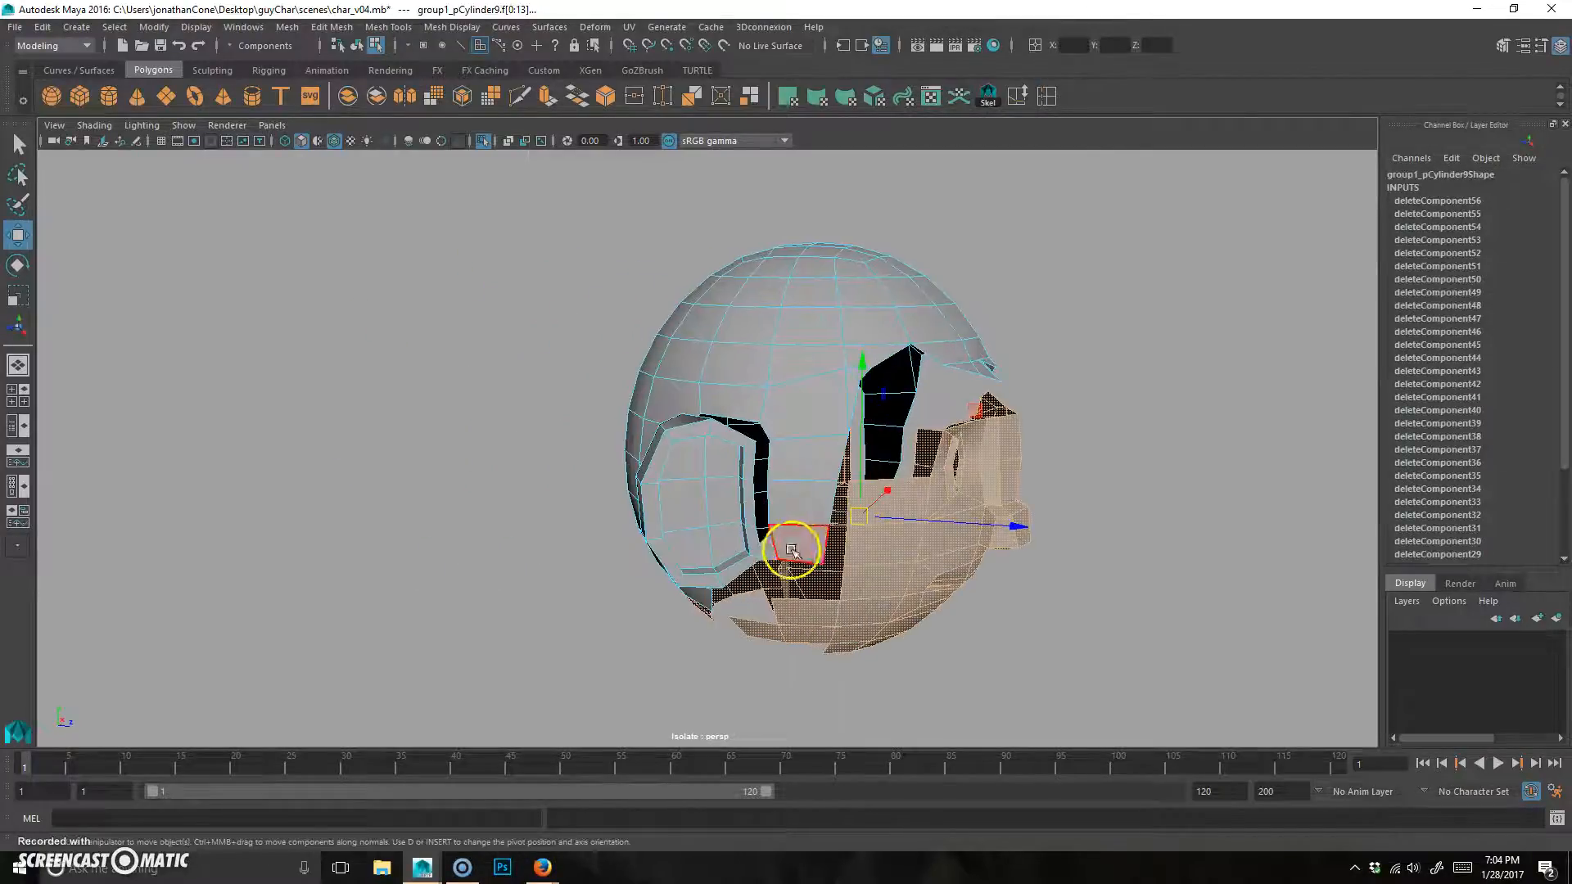
key("Delete")
left_click(706, 505)
key("Delete")
Return to object mode and turn off isolation to show the hair cap together with the whole character
left_click_drag(978, 618, 740, 610, "alt")
key("F8")
left_click_drag(715, 390, 772, 323, "alt")
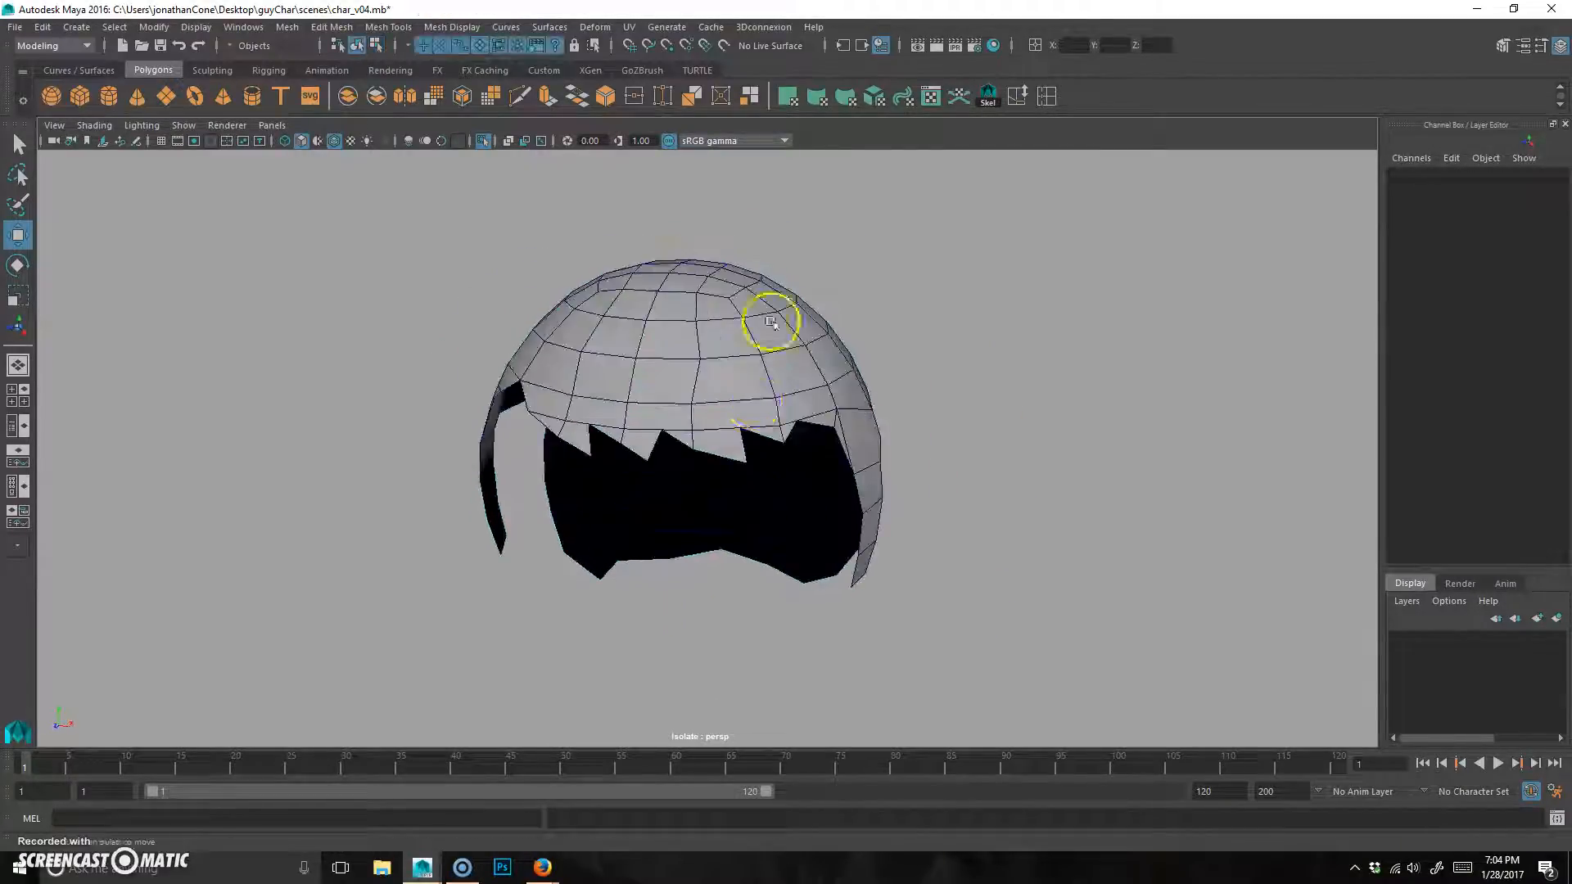
left_click(772, 323)
left_click(1056, 388)
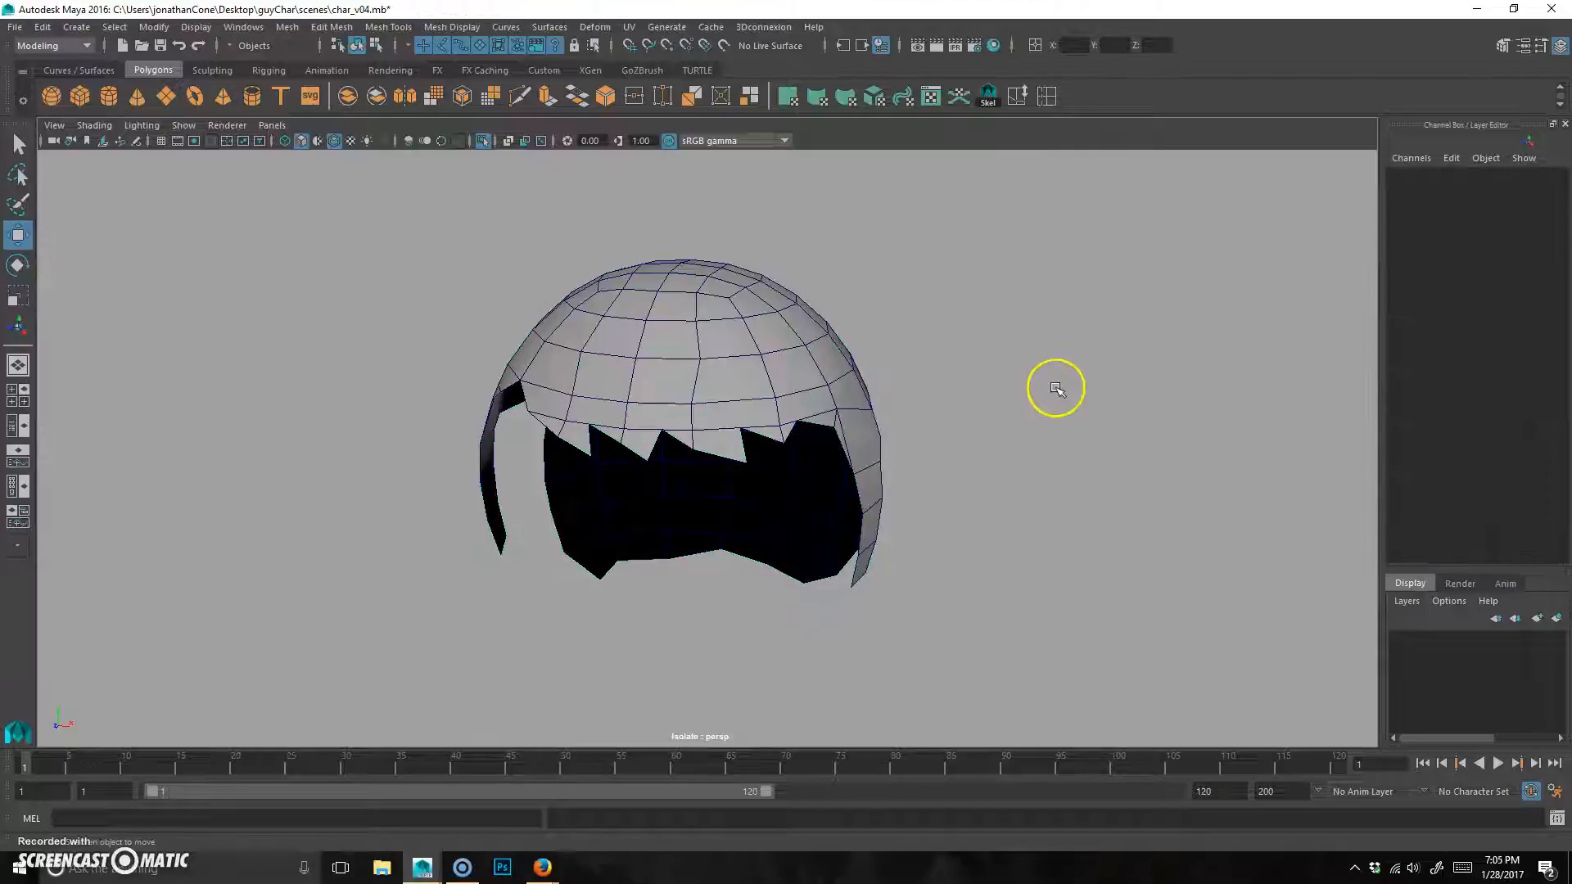
key("ctrl+1")
Select only the hair mesh, extrude all its faces outward with a local Z translation of about 0.097, and return to object mode
left_click(703, 352)
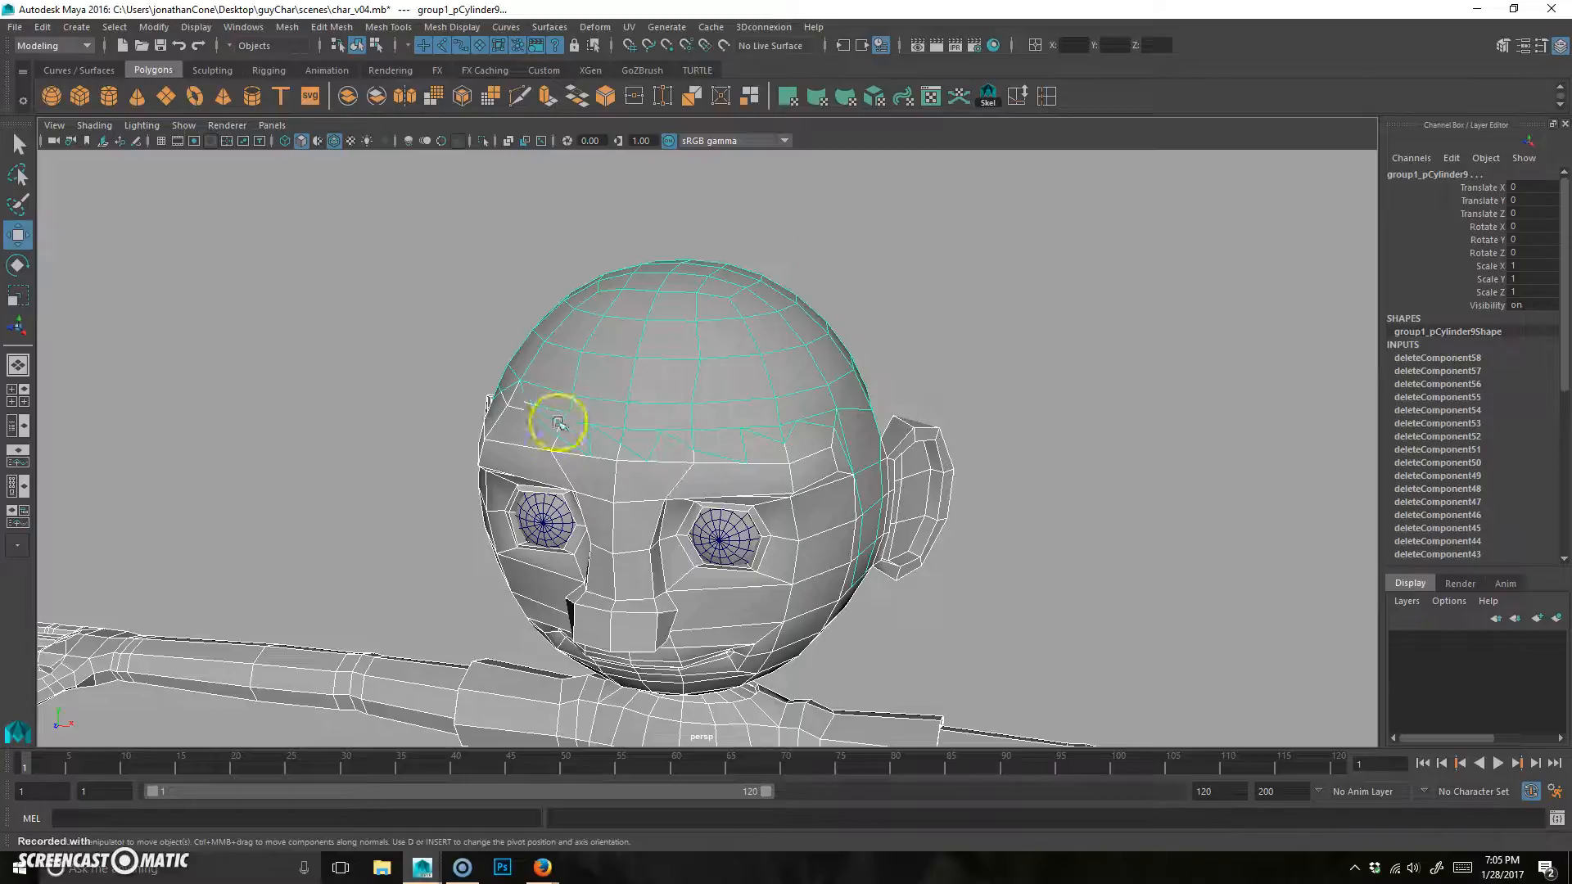
left_click(926, 517, "shift")
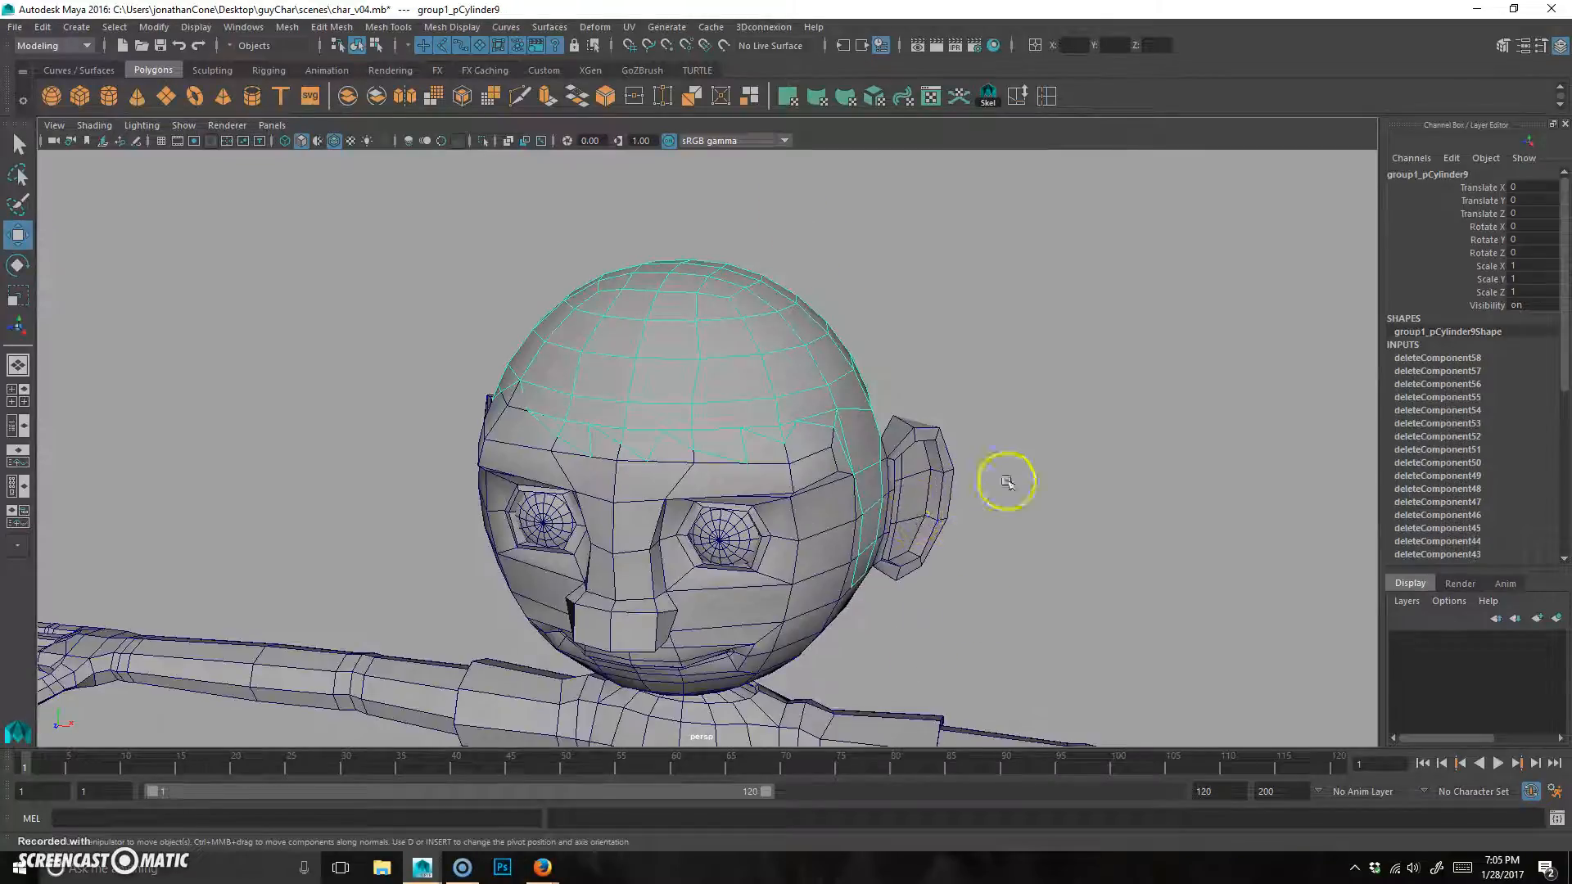
right_click_drag(956, 526, 772, 541, "alt")
middle_click_drag(772, 540, 789, 534, "alt")
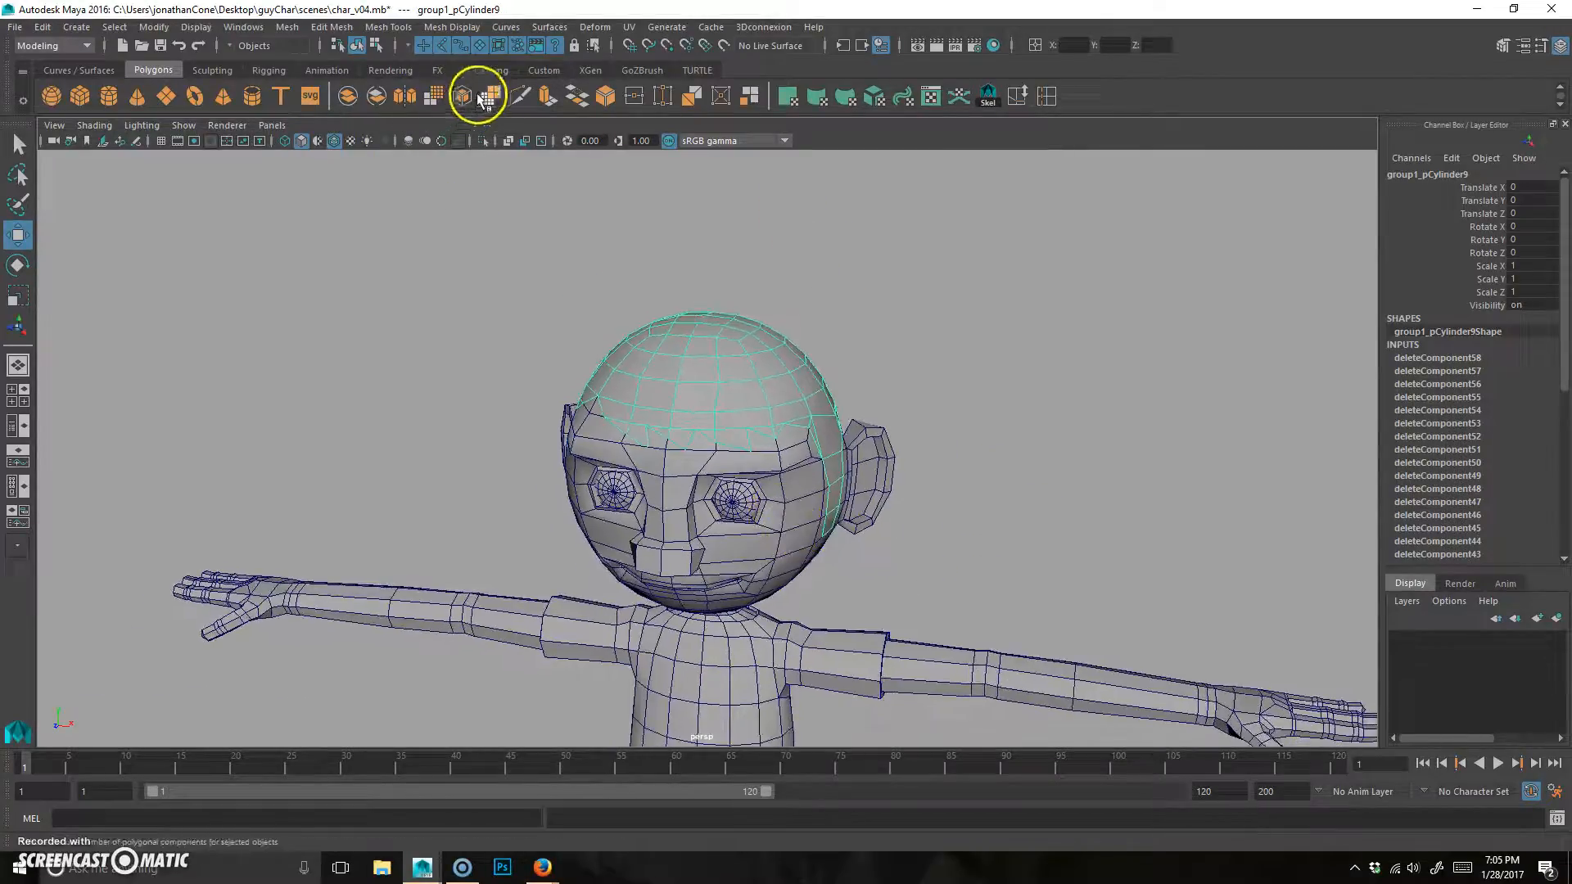
left_click(546, 98)
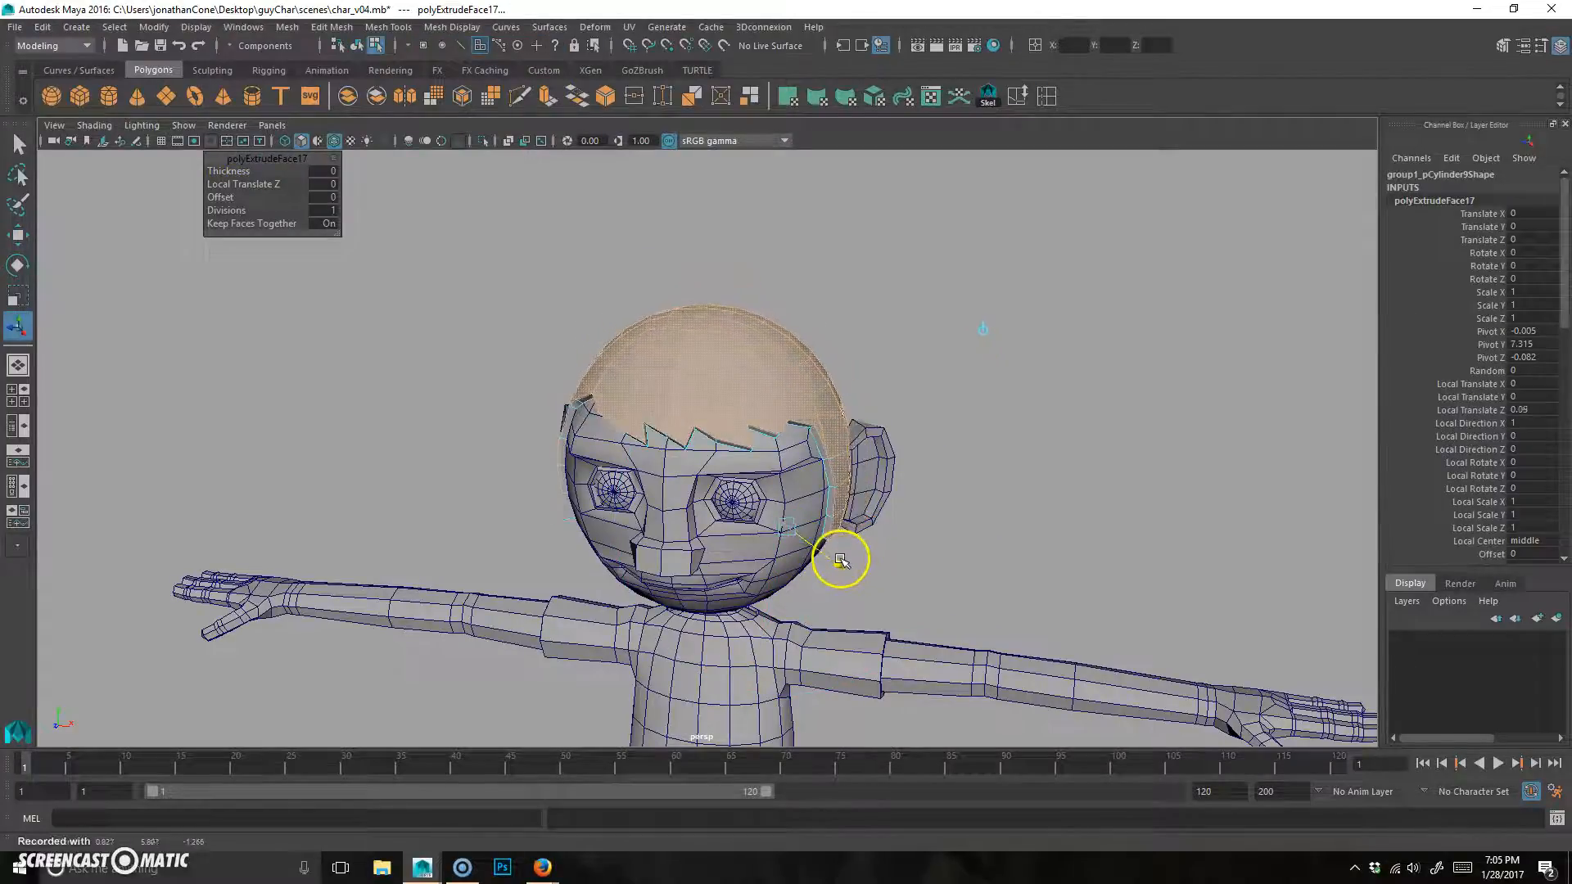
left_click_drag(842, 560, 970, 506, "alt")
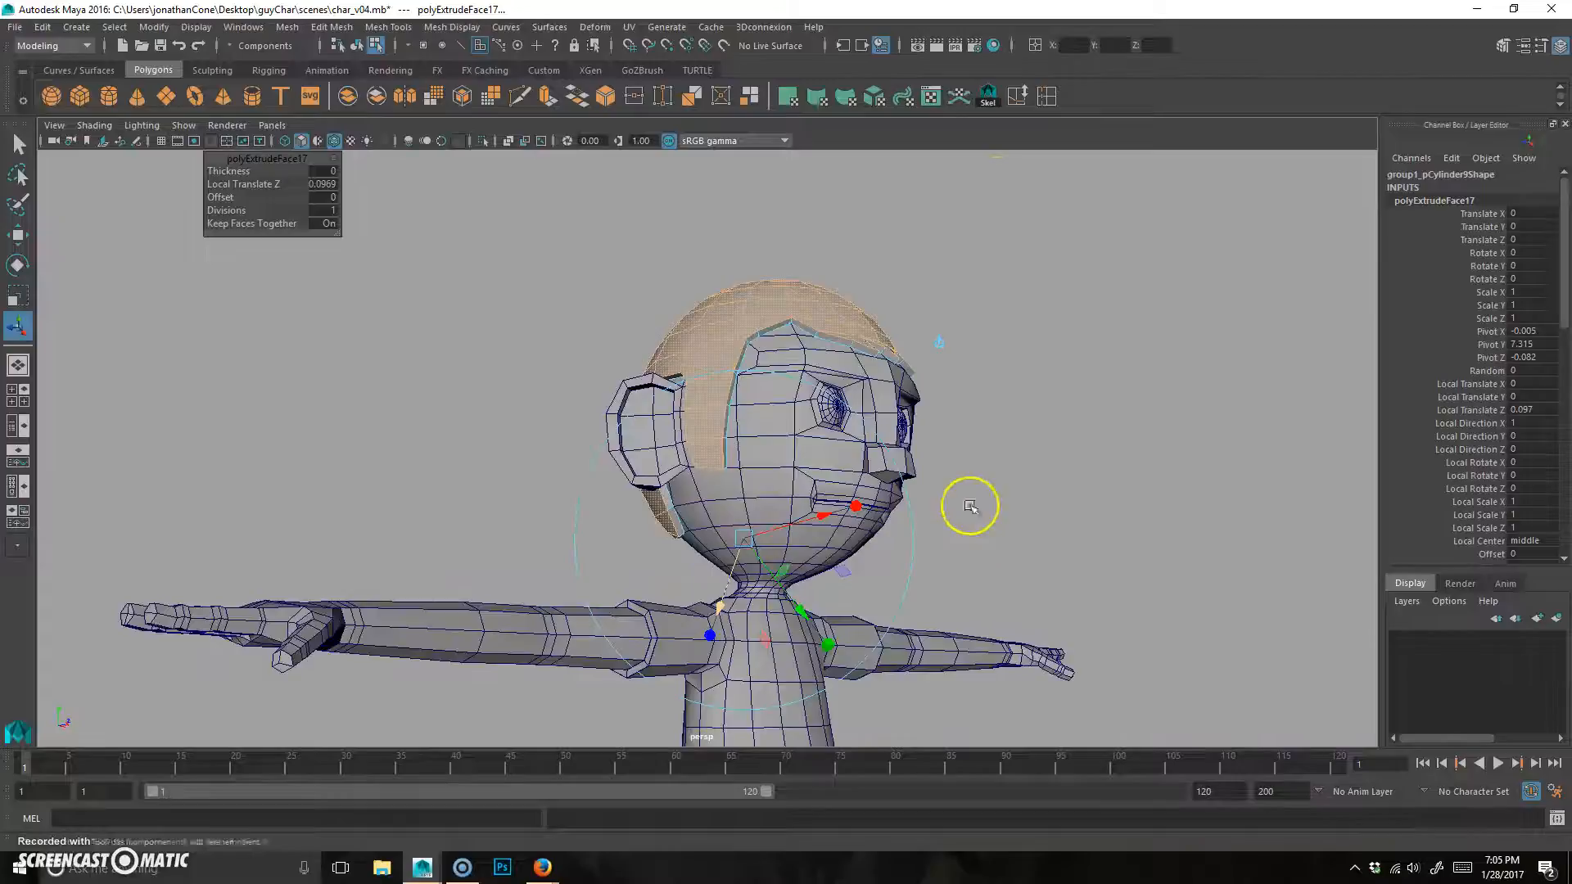
key("F8")
left_click(1147, 434)
Examine the thickened hair on the head from several angles and its look on the full character
left_click_drag(1155, 449, 690, 416, "alt")
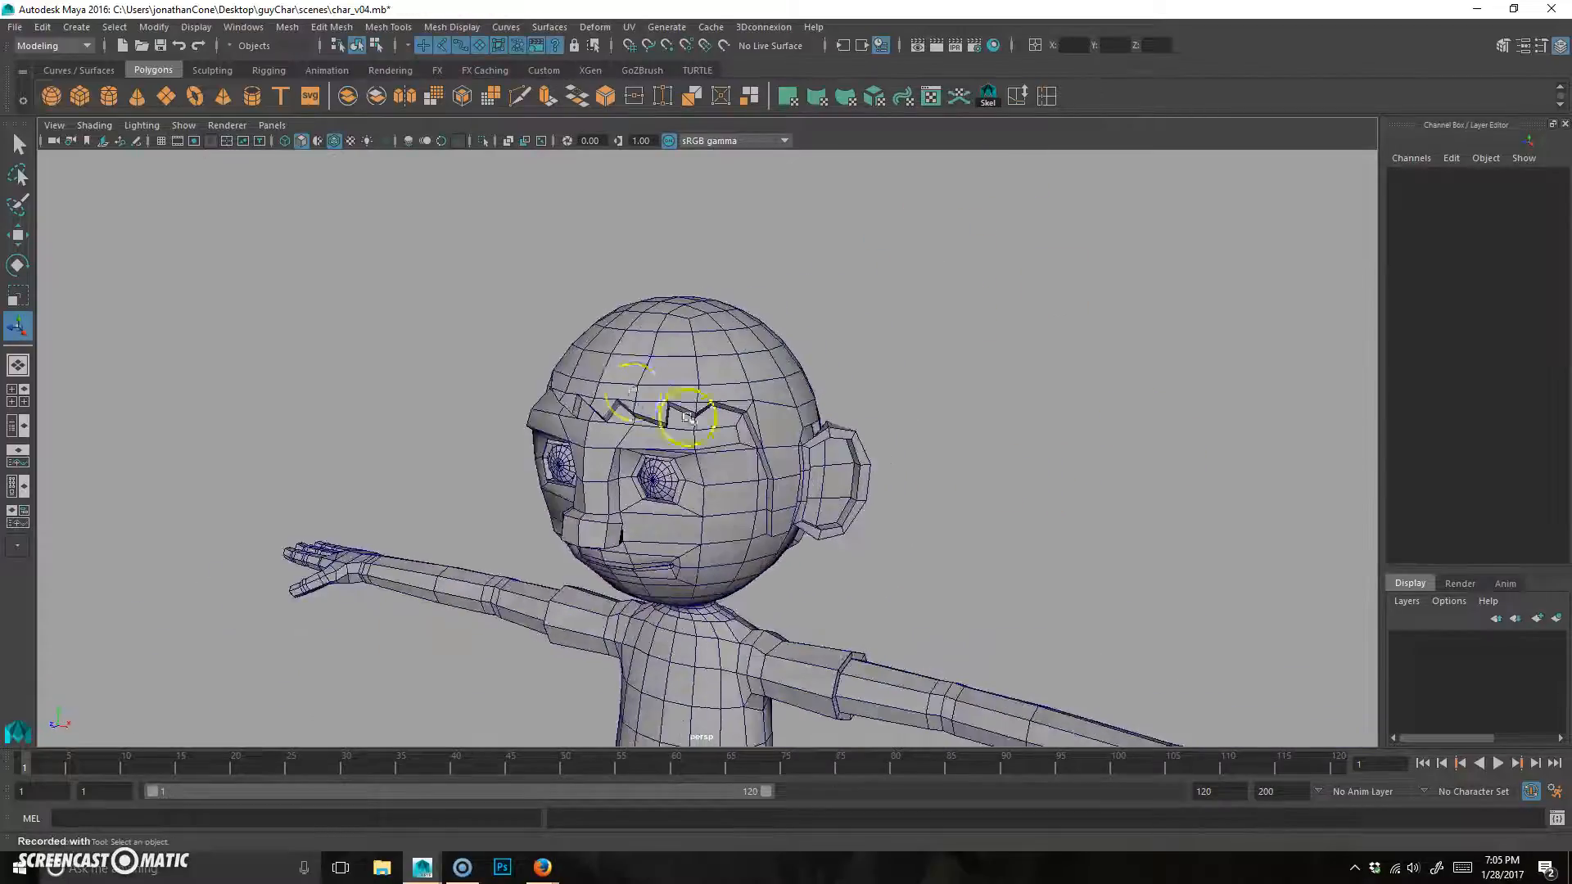
left_click(667, 372)
right_click_drag(646, 352, 677, 336, "alt")
middle_click_drag(677, 336, 694, 415, "alt")
left_click_drag(694, 415, 679, 457, "alt")
left_click_drag(728, 368, 724, 508, "alt")
left_click(921, 353)
scroll(910, 393, "down", 3)
left_click_drag(921, 525, 809, 524, "alt")
Save the scene as a new version named char_v05.mb
key("ctrl+shift+s")
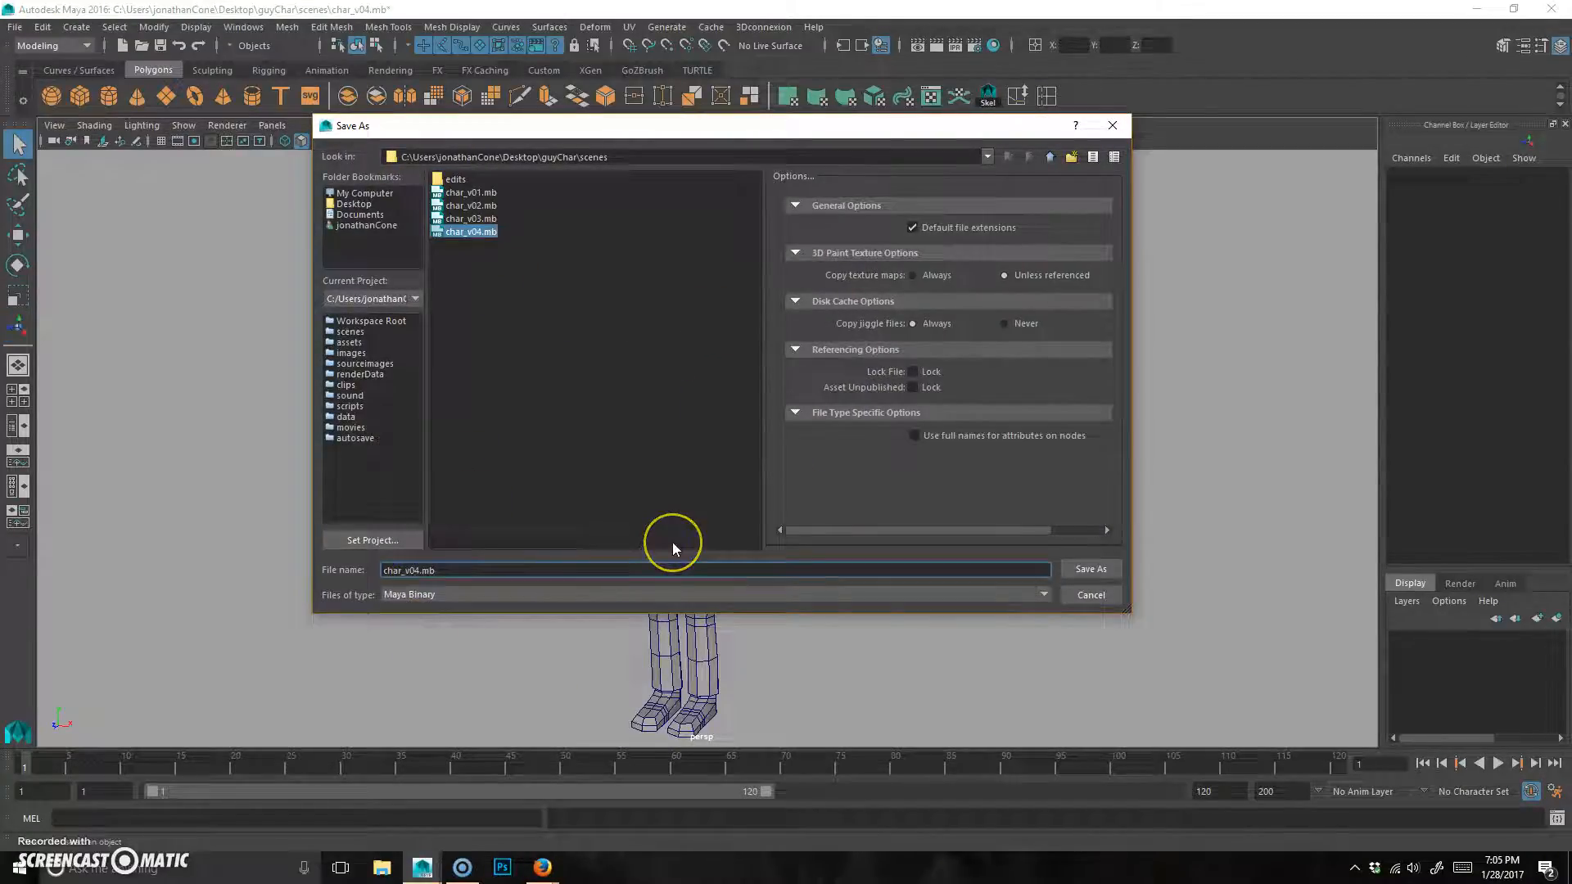
key("Return")
left_click(768, 497)
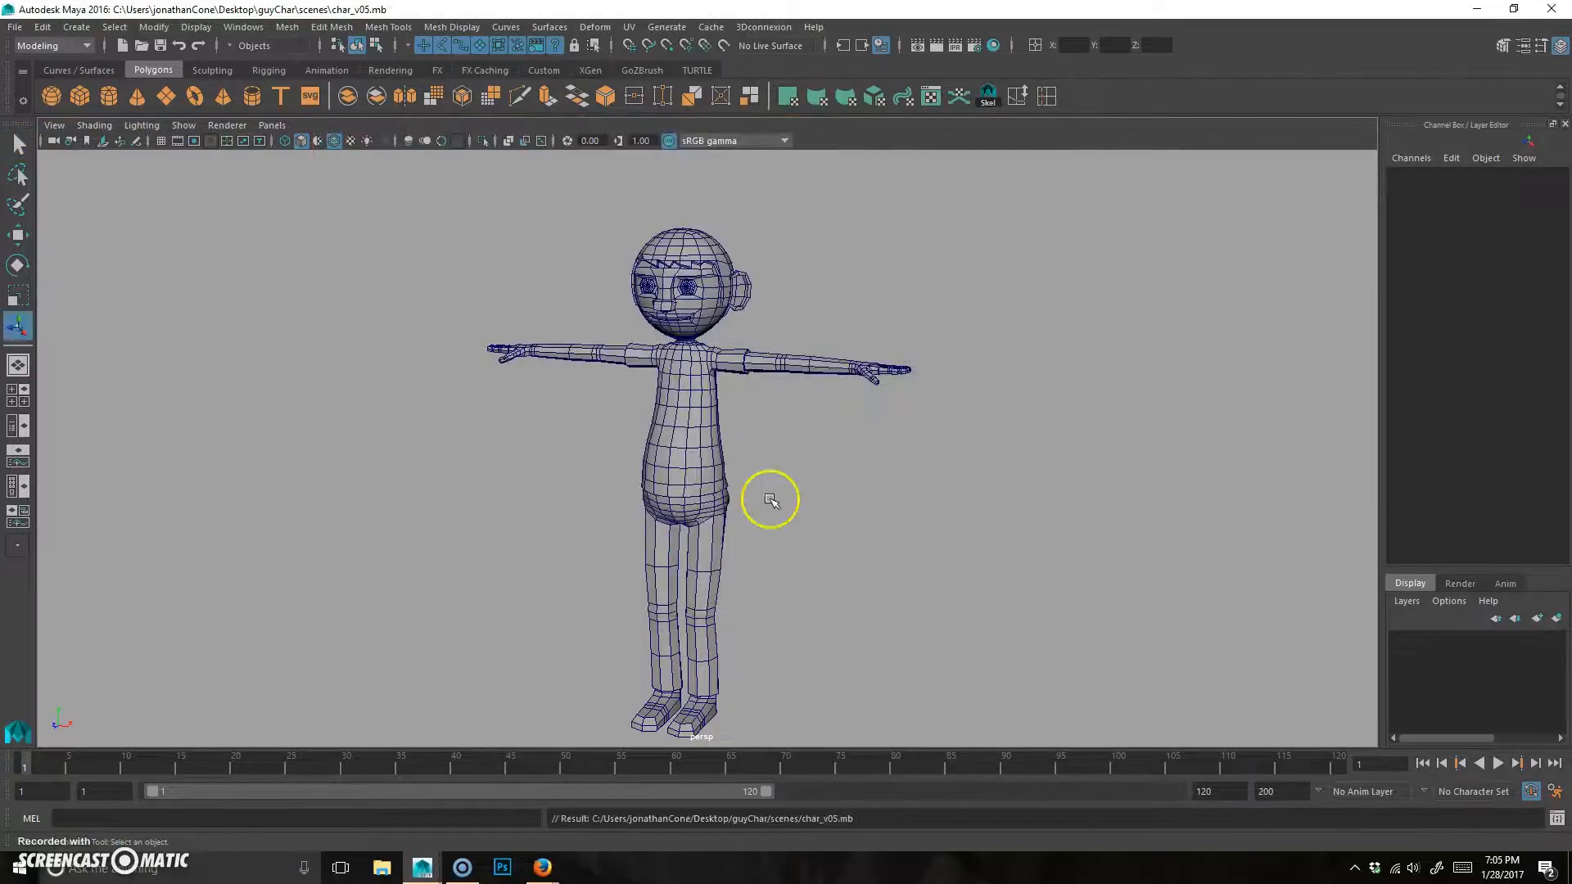
right_click_drag(788, 565, 754, 481, "alt")
left_click_drag(754, 481, 790, 498, "alt")
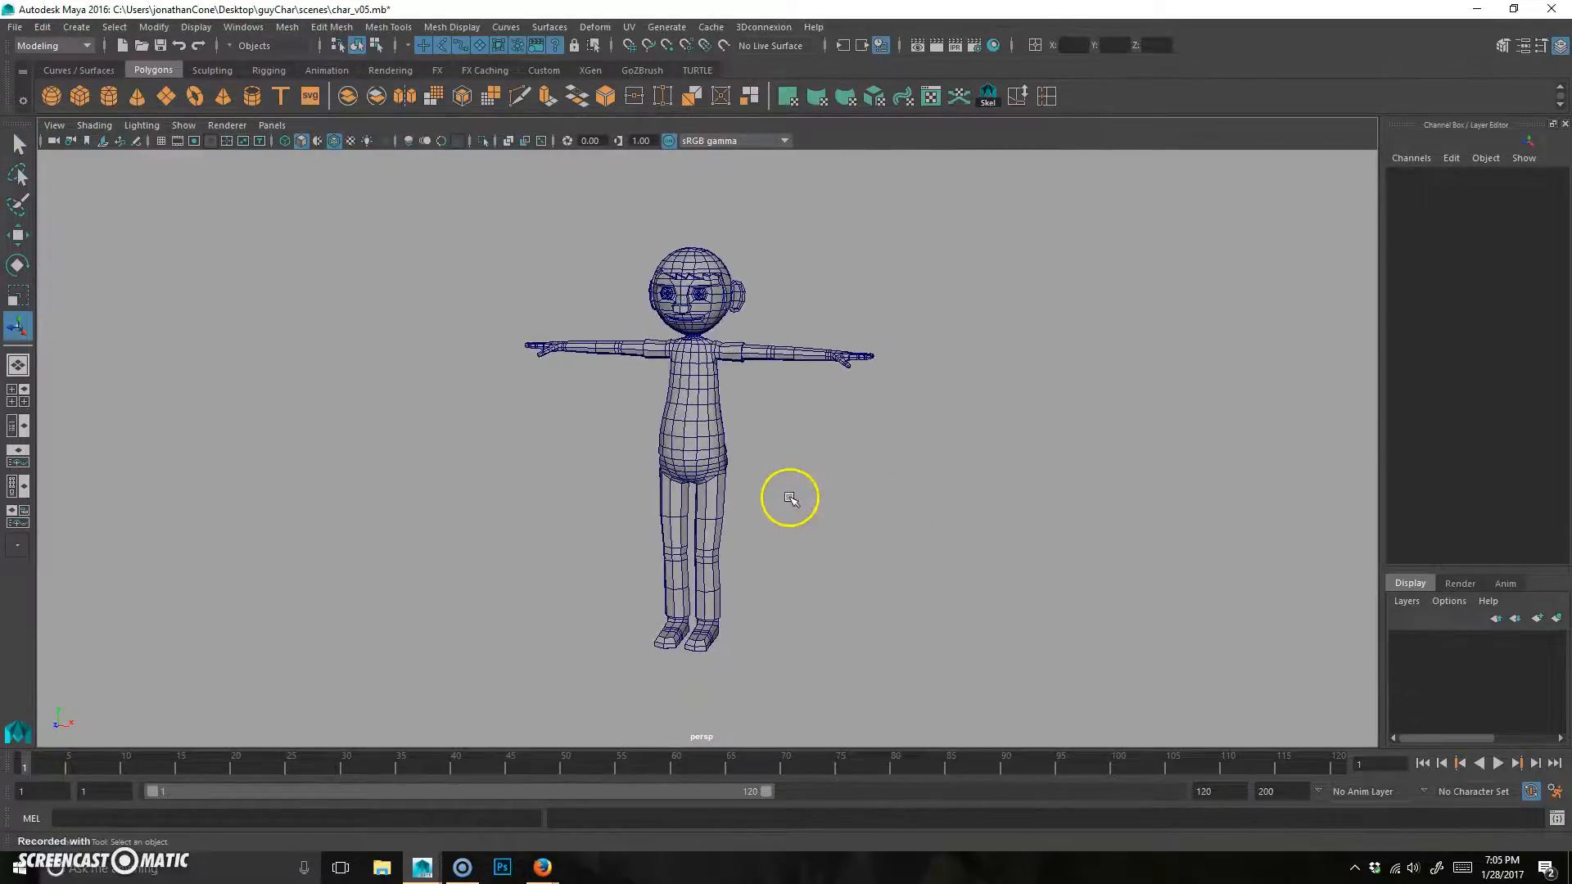